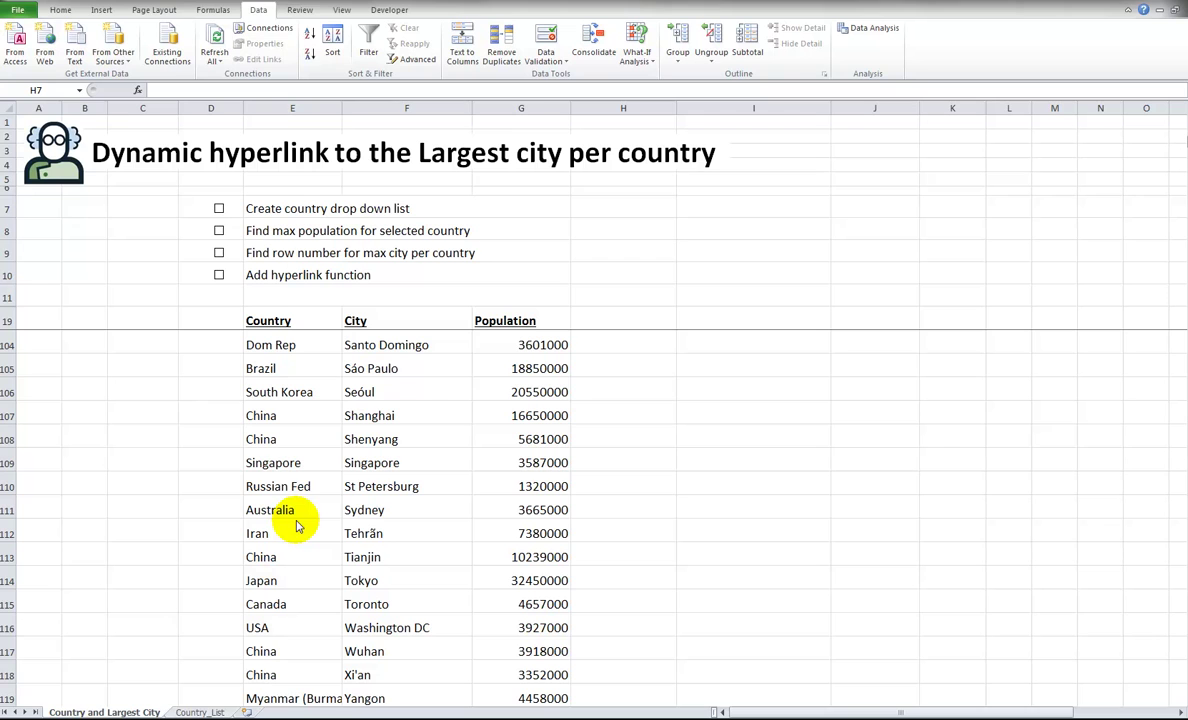
- Tick the first checklist step's checkbox in D7 and select cell H7
click(88, 318)
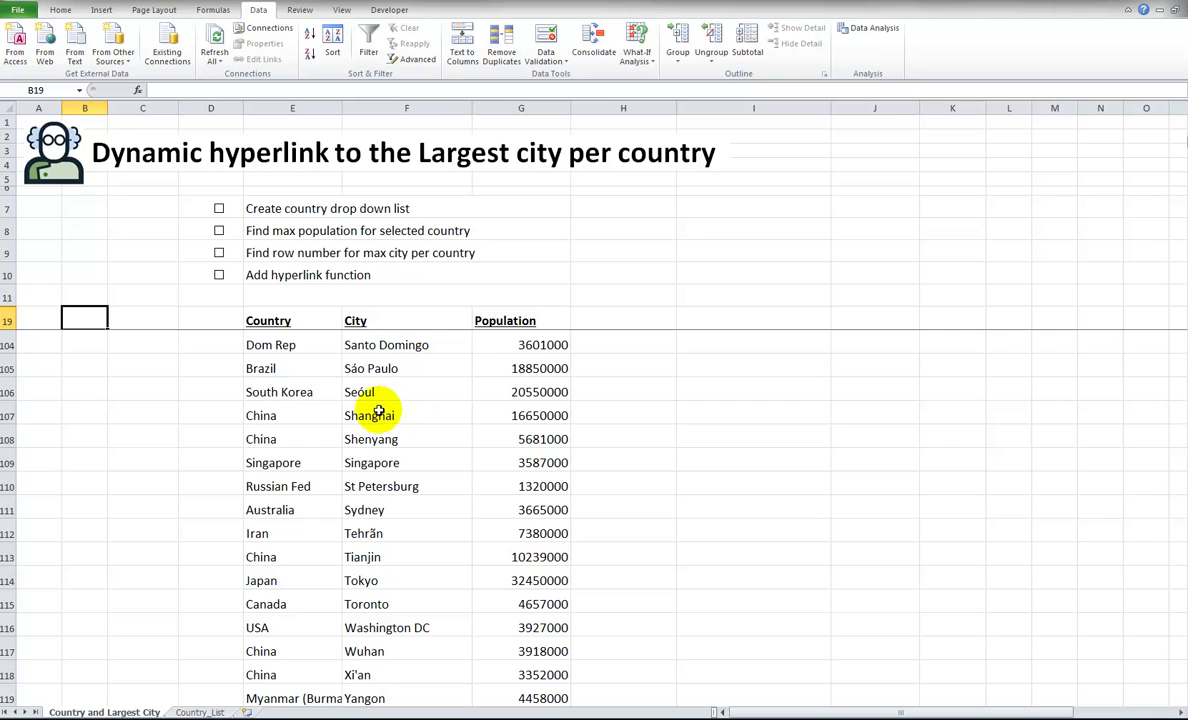
click(219, 211)
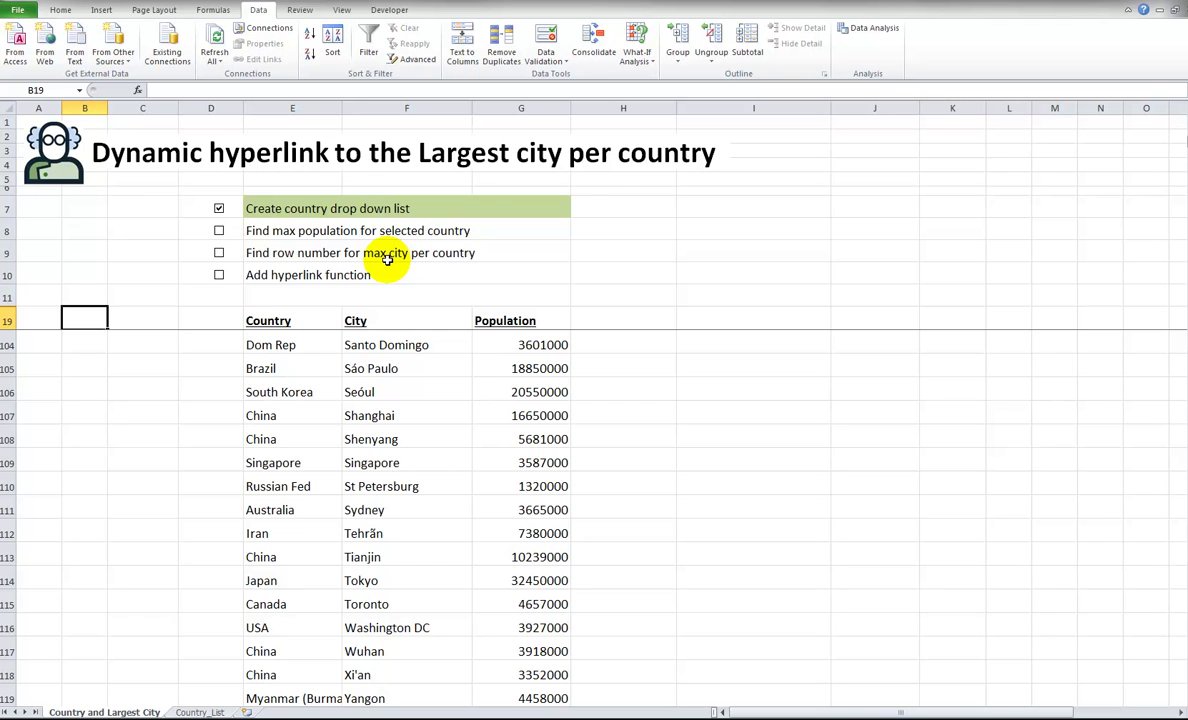
click(608, 206)
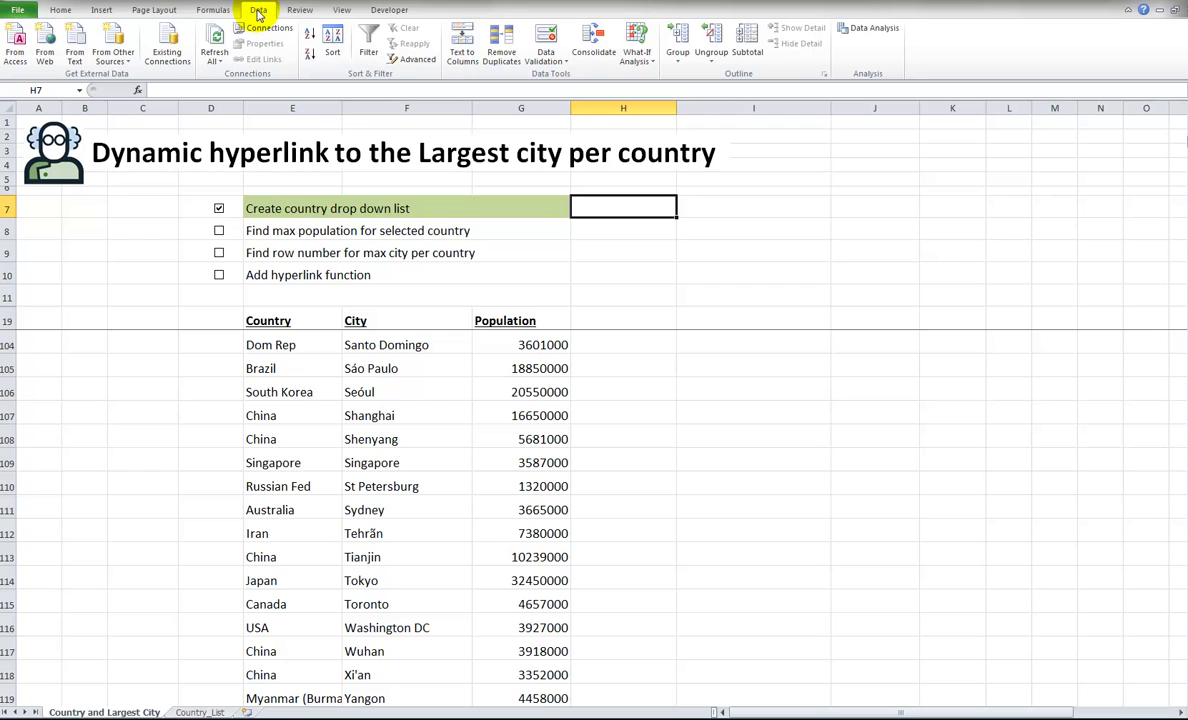
- Give H7 a List validation drop-down sourced from the Country named range, set to Brazil
click(545, 58)
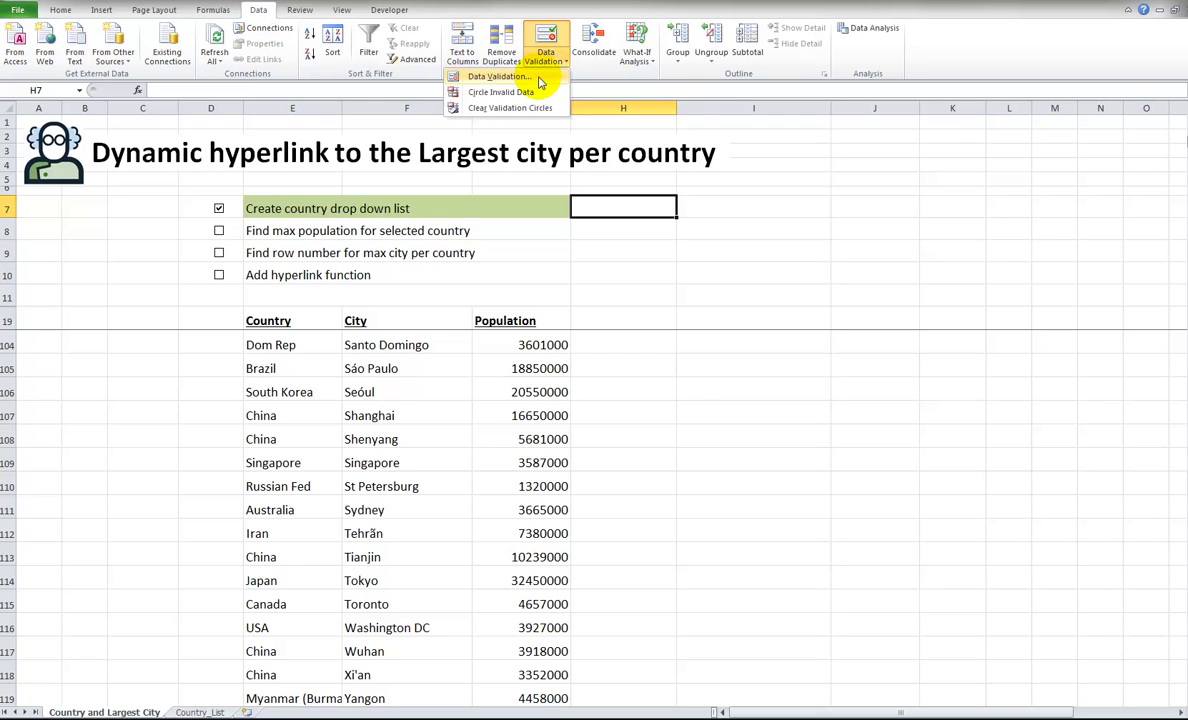
click(500, 77)
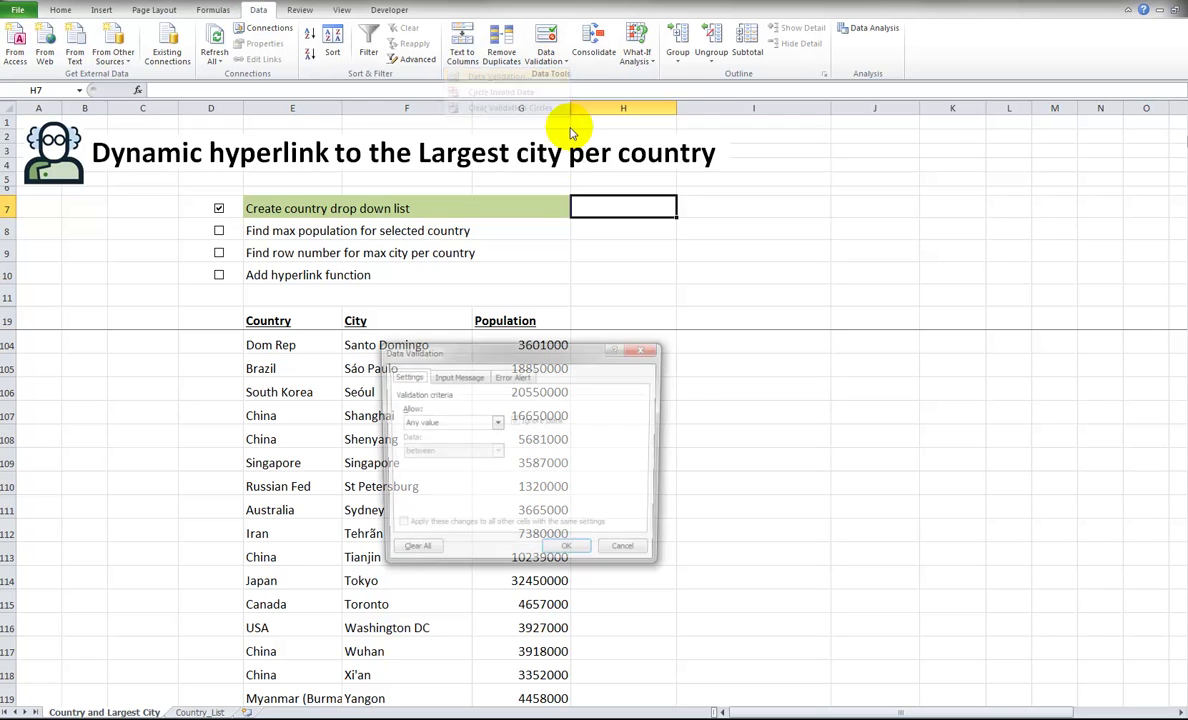
click(497, 423)
click(452, 464)
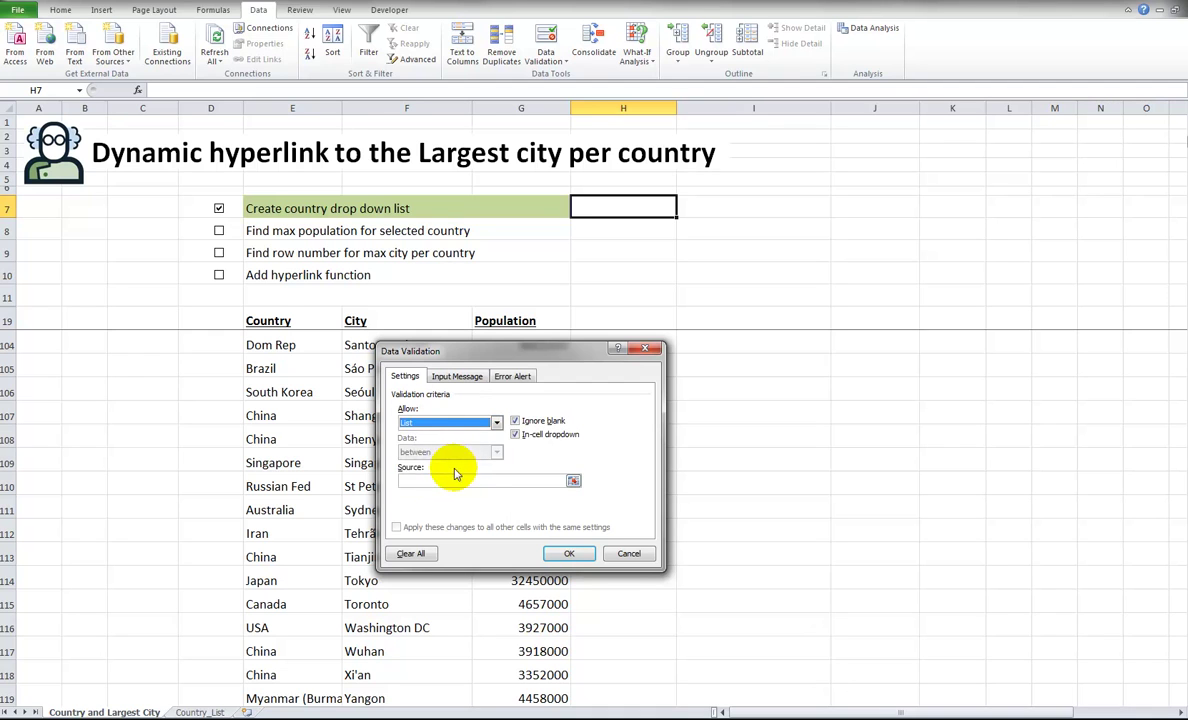
click(443, 481)
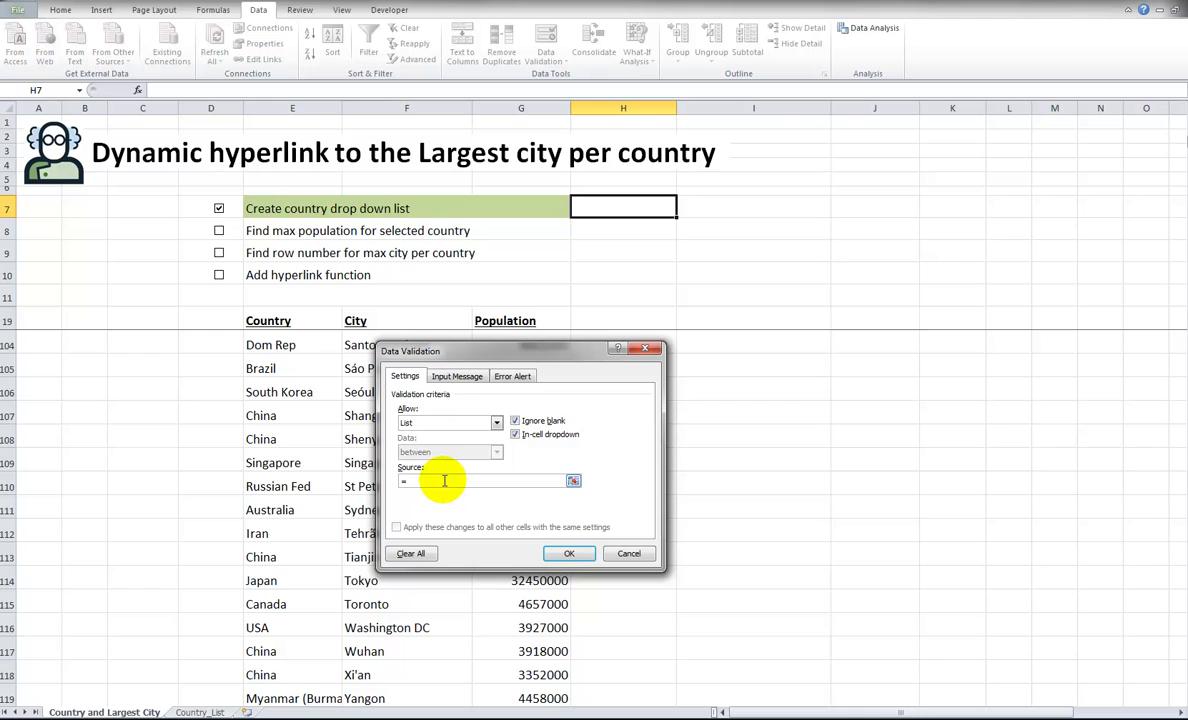
key(F3)
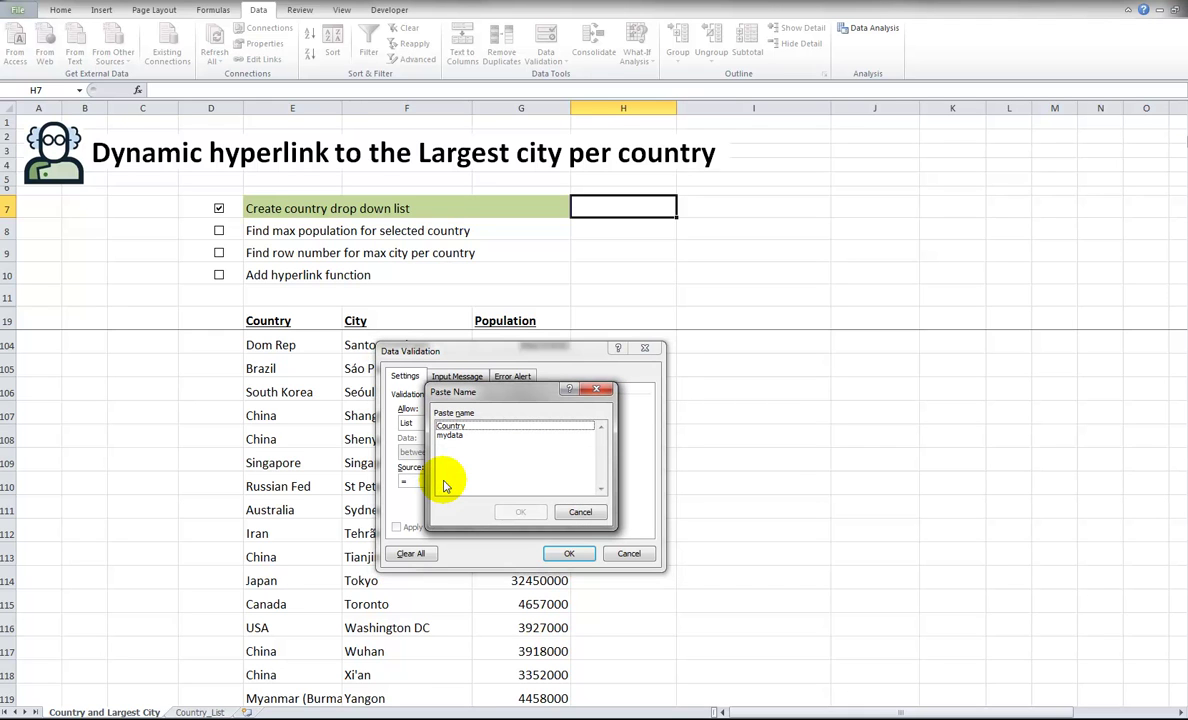
click(450, 427)
click(521, 512)
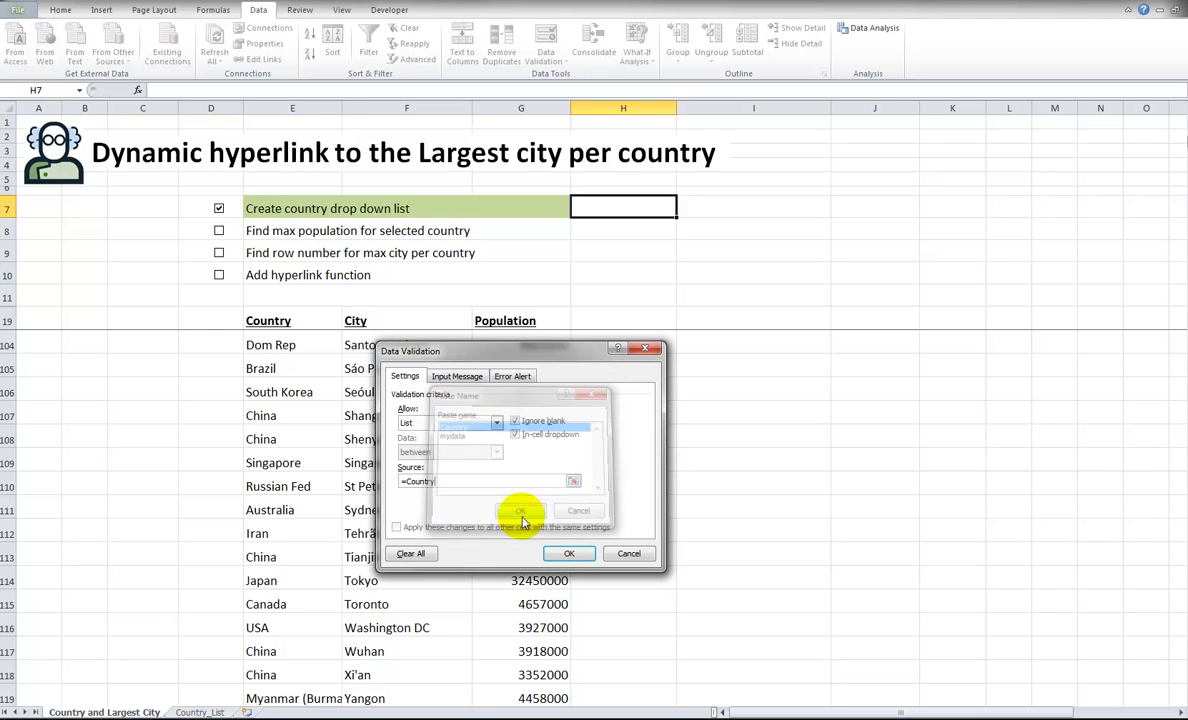
click(561, 554)
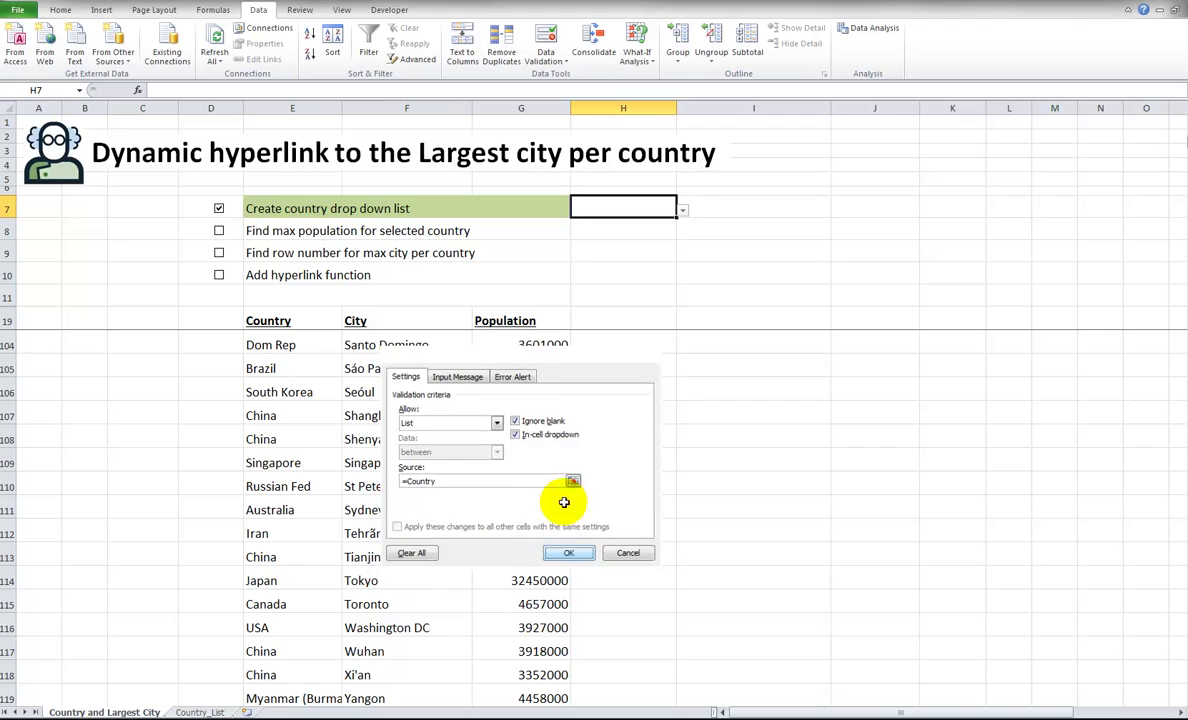
click(684, 212)
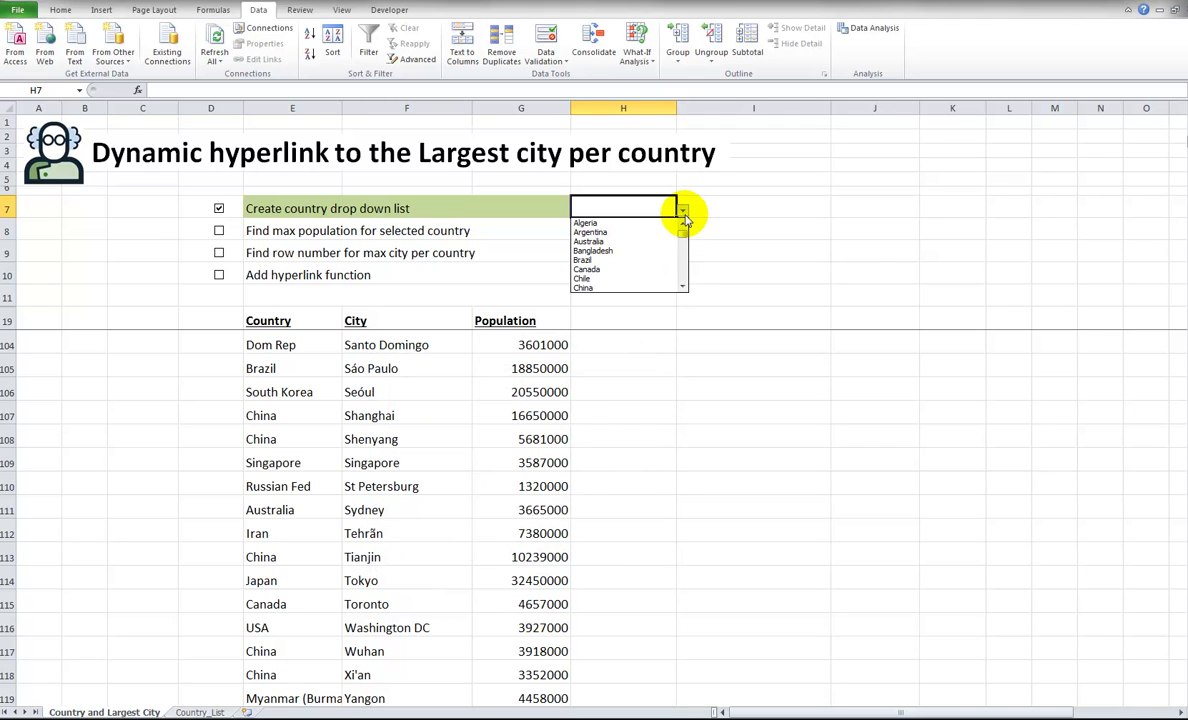
click(621, 262)
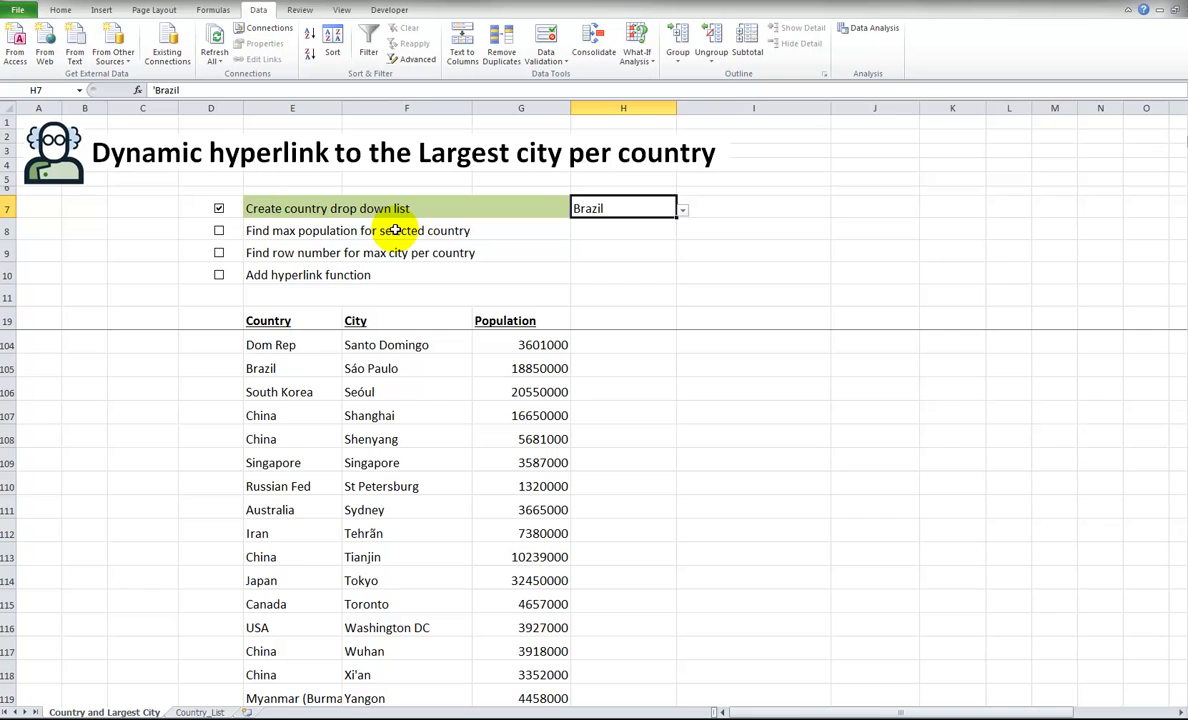
- Tick the second checklist step and start H8's IF formula testing H7=E20:E119
click(219, 233)
click(615, 232)
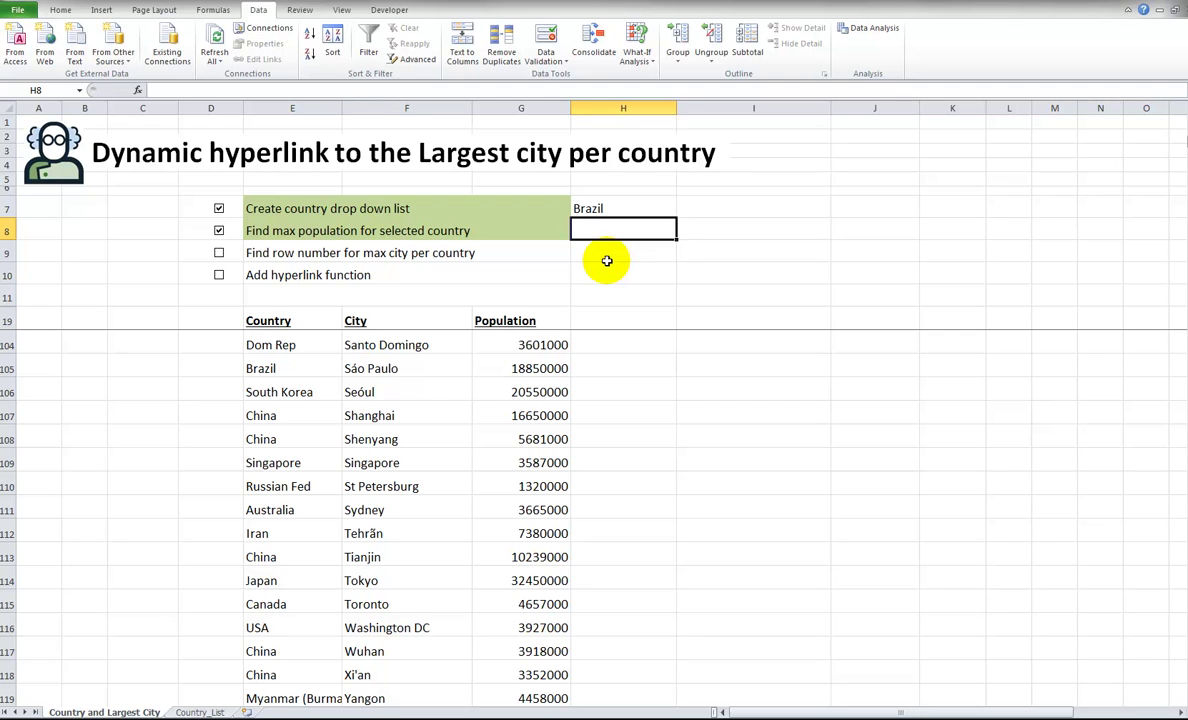
text(=)
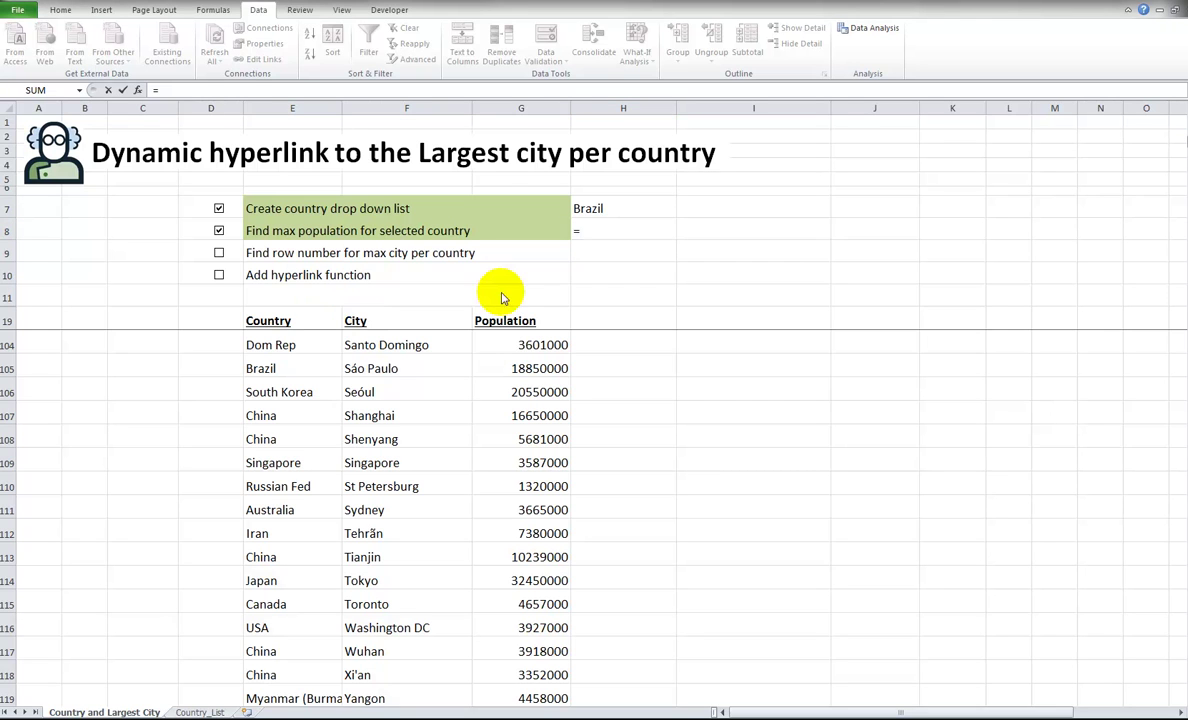
click(175, 88)
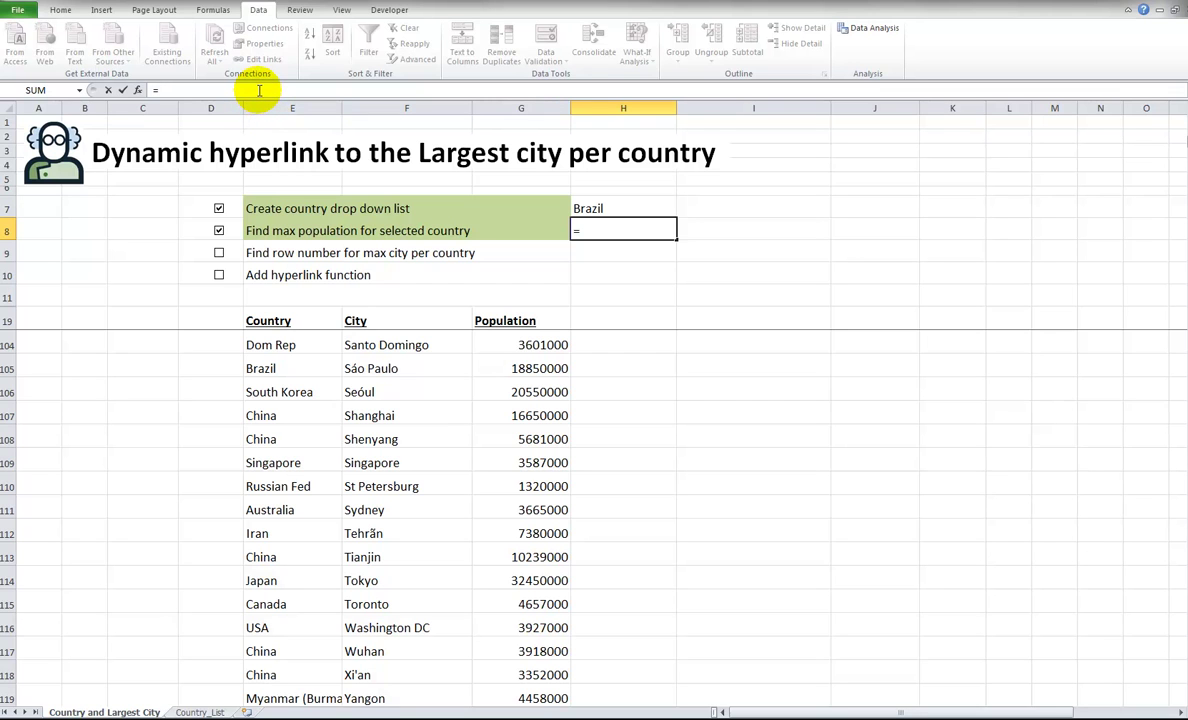
text(if()
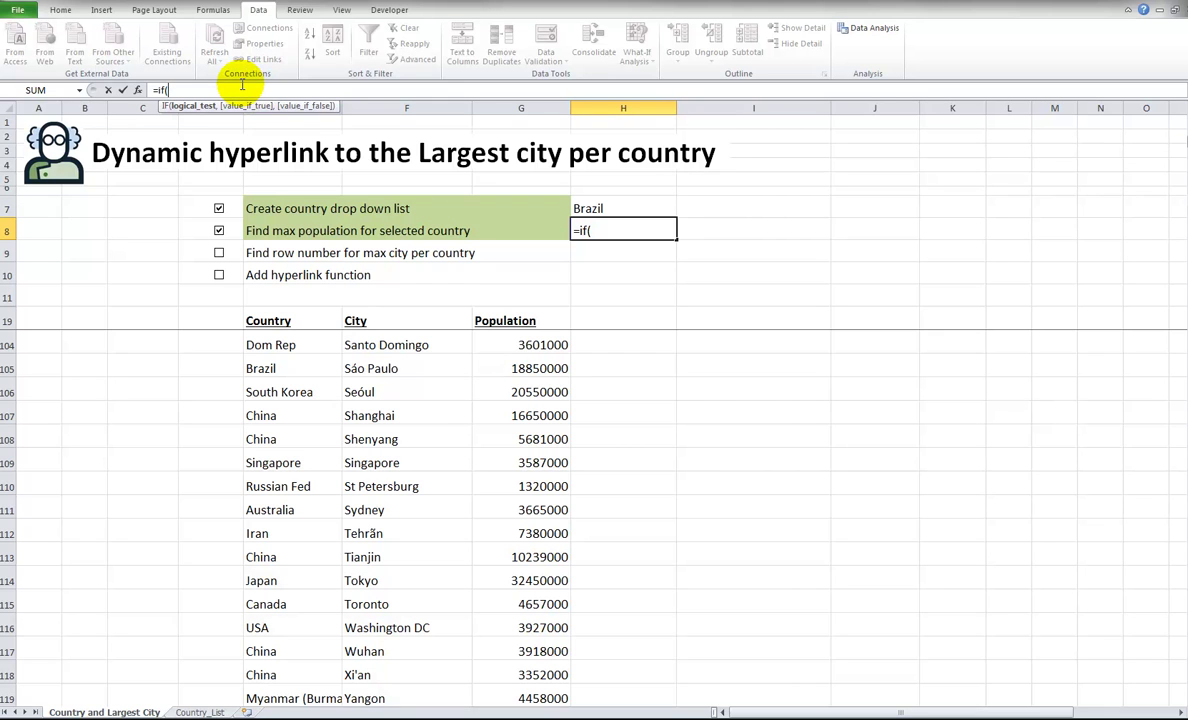
text(()
click(597, 207)
text(=)
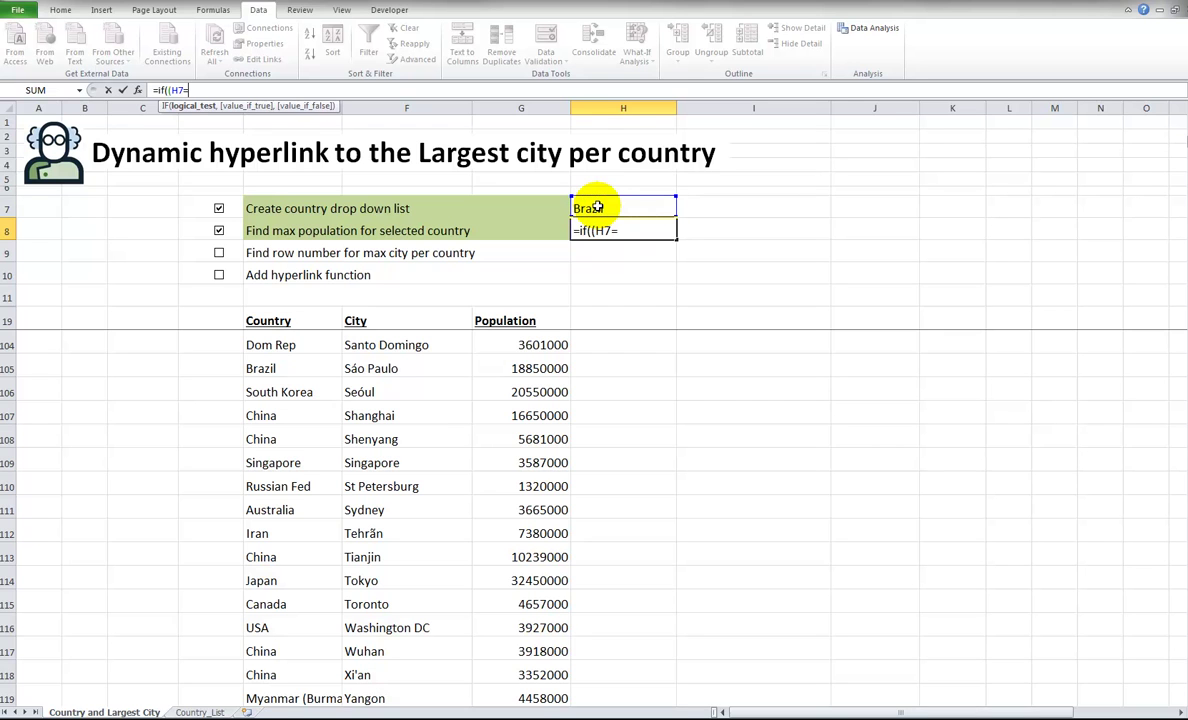
click(320, 322)
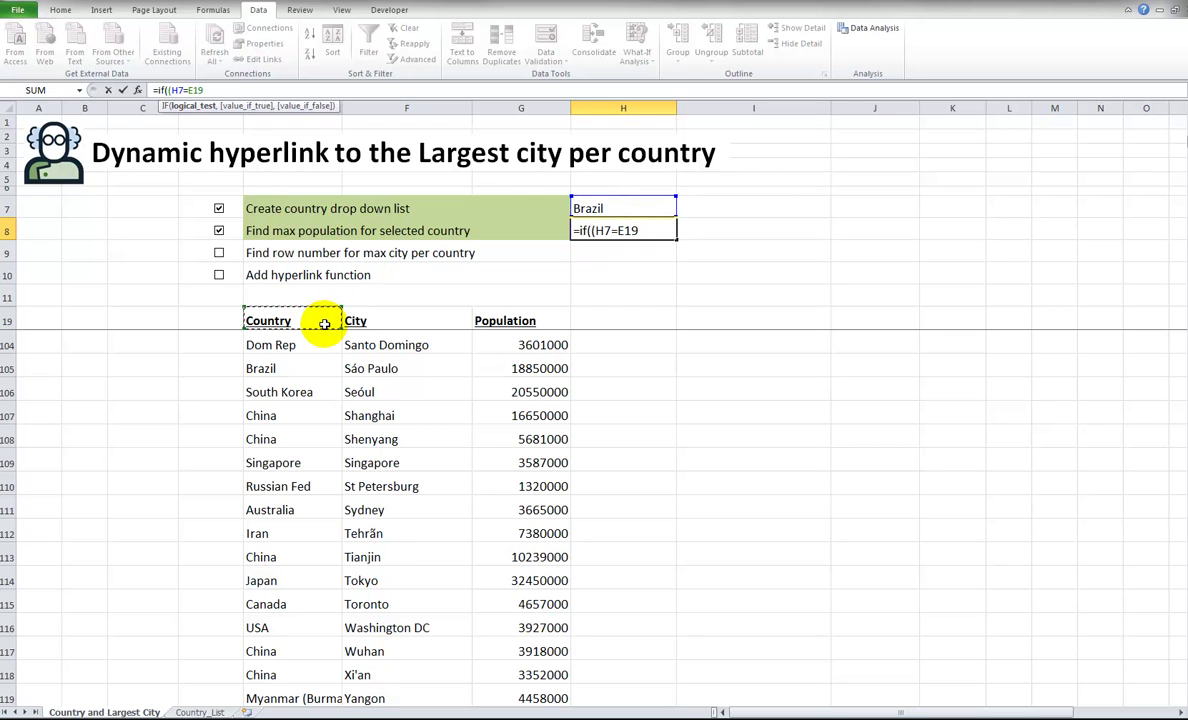
key(Down)
key(ctrl+shift+Down)
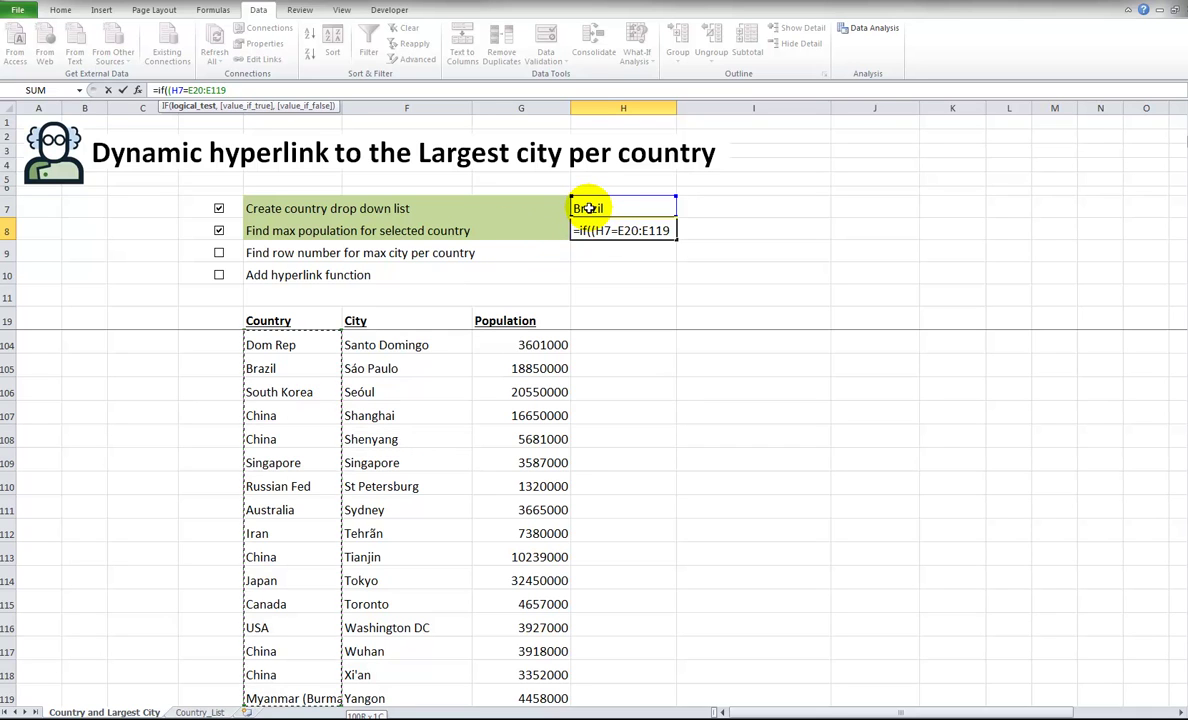
- Complete H8 as the array formula {=IF((H7=E20:E119),G20:G119,"")}
text(),)
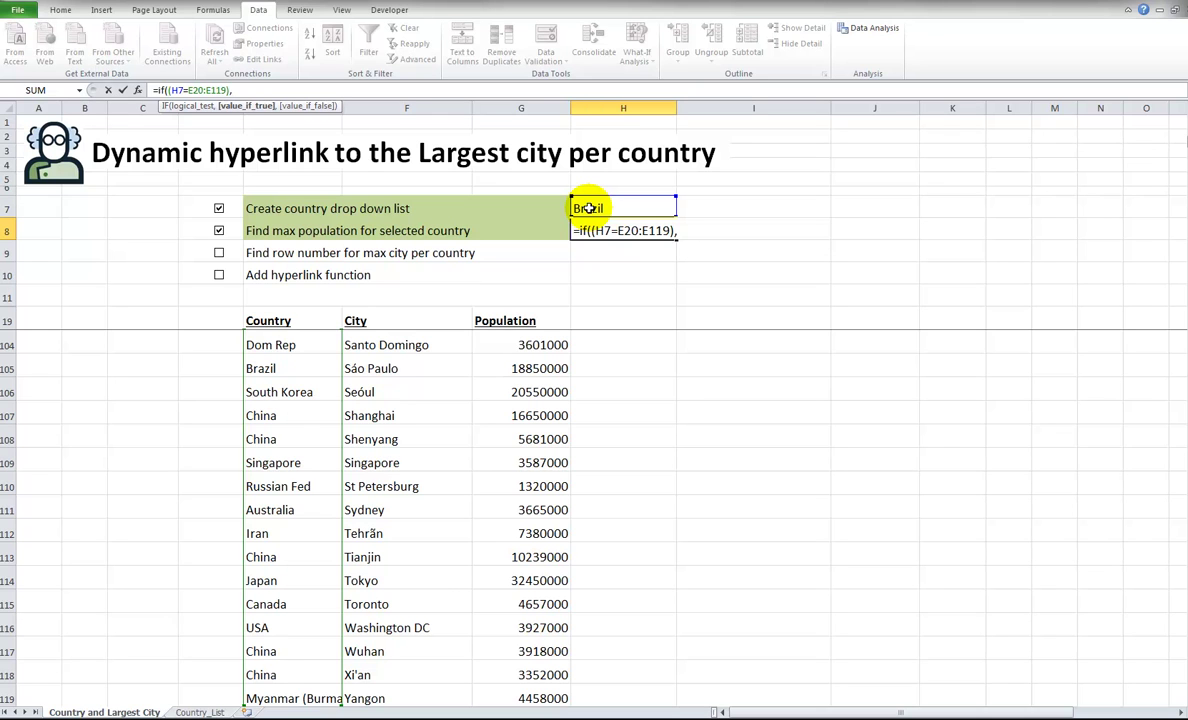
click(542, 322)
key(Down)
key(ctrl+shift+Down)
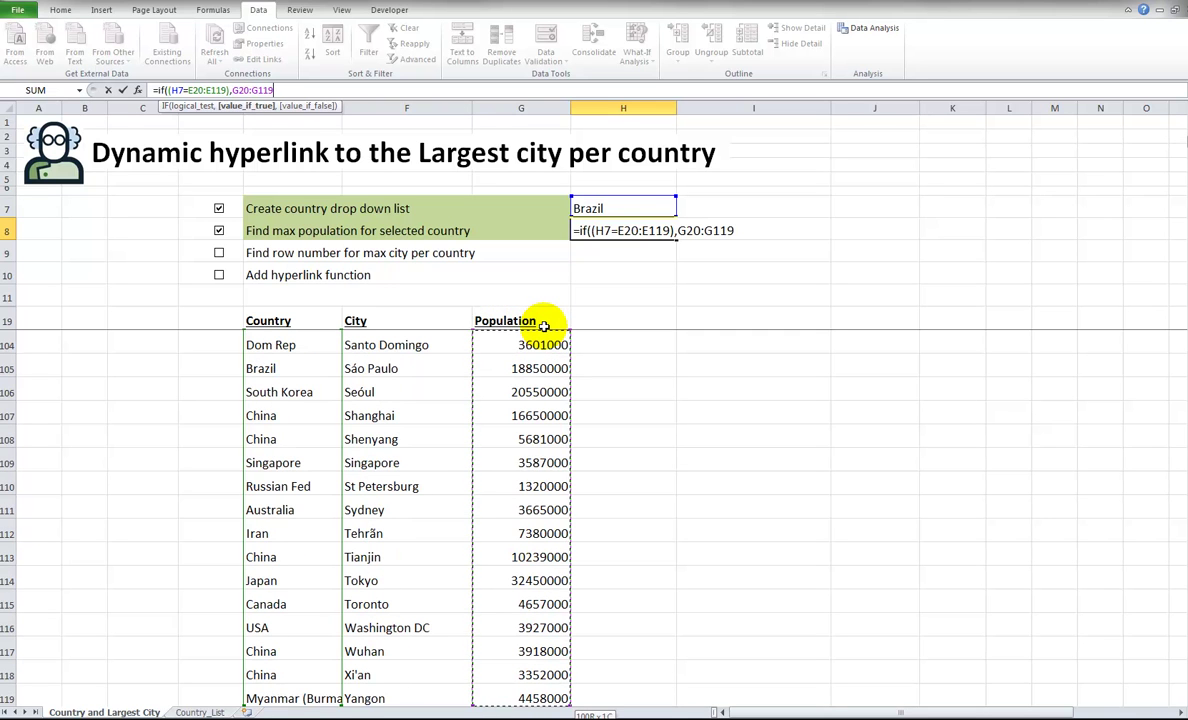
text(,)
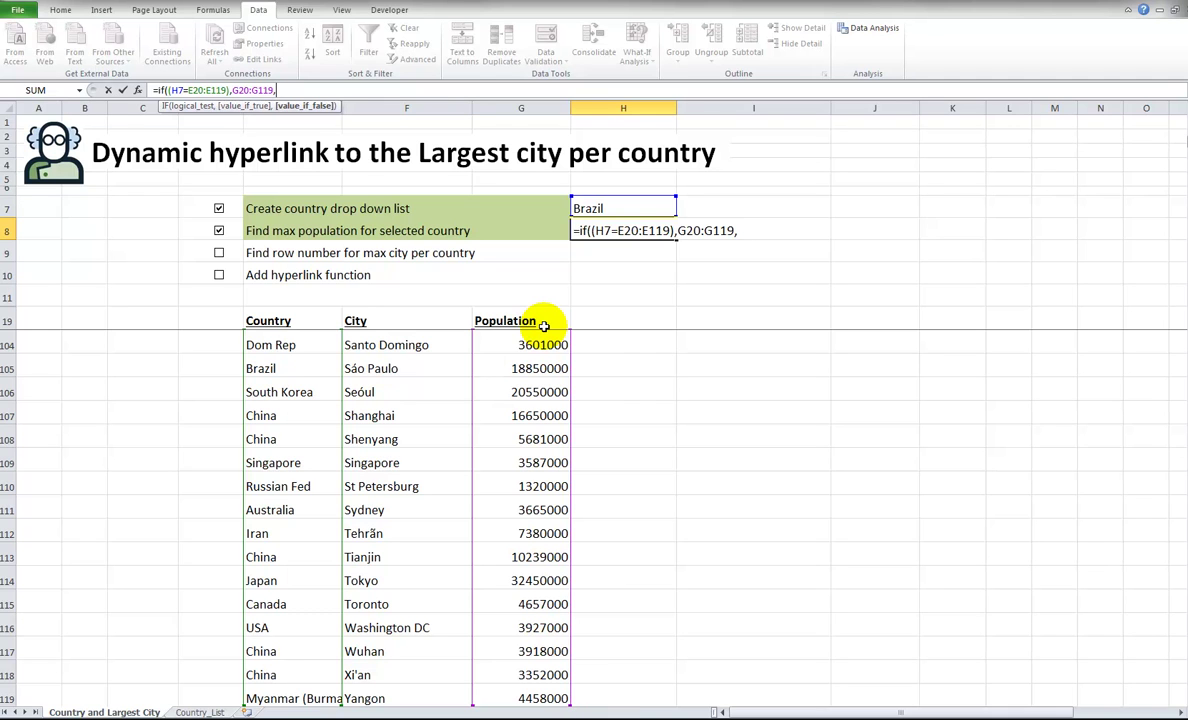
text(""))
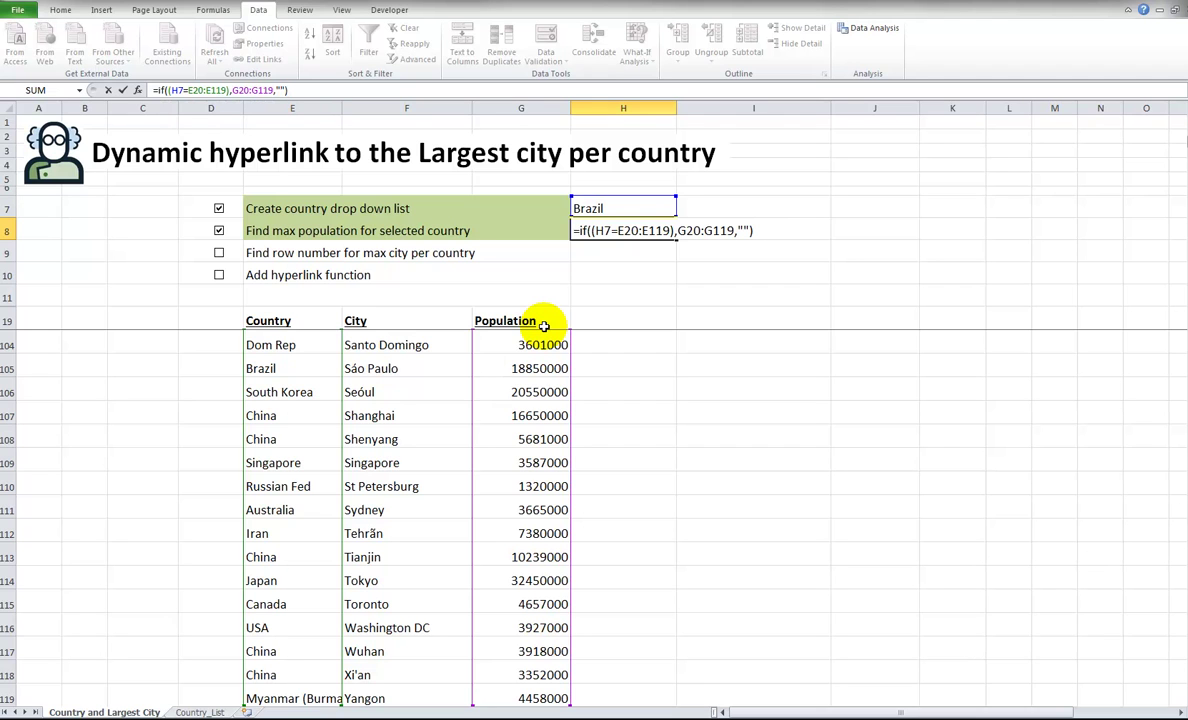
key(ctrl+shift+Return)
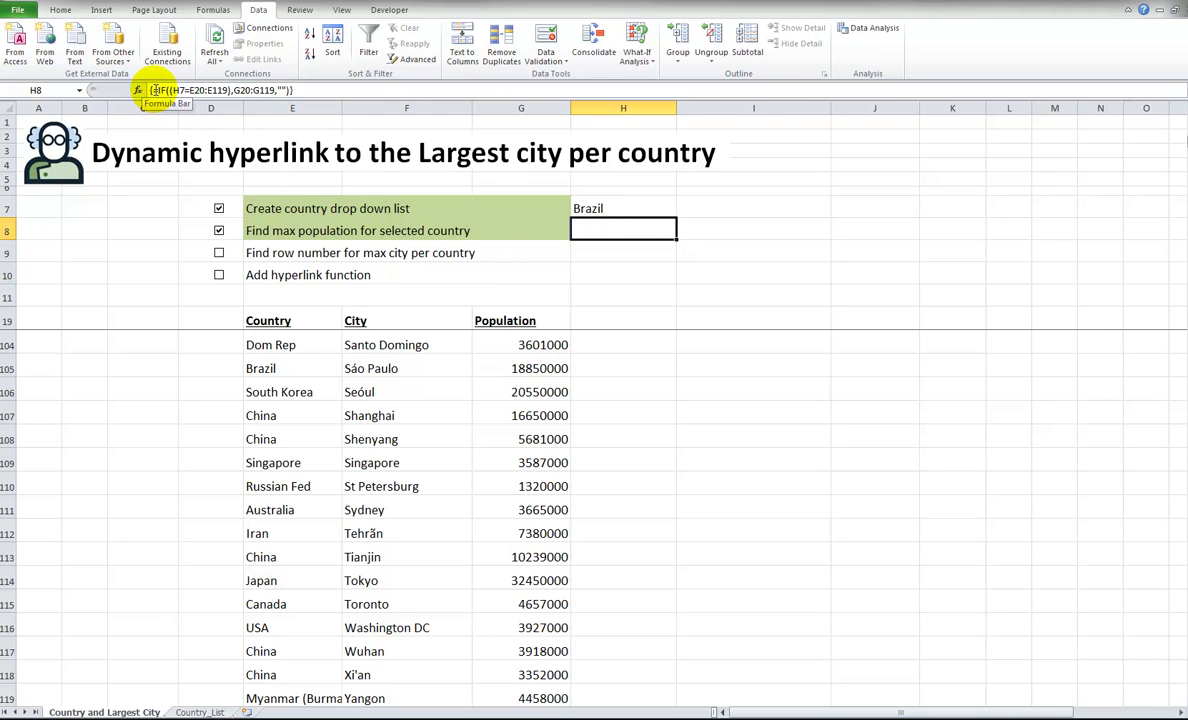
- Preview the formula's resulting array with F9, then restore it for editing
drag(150, 90, 323, 91)
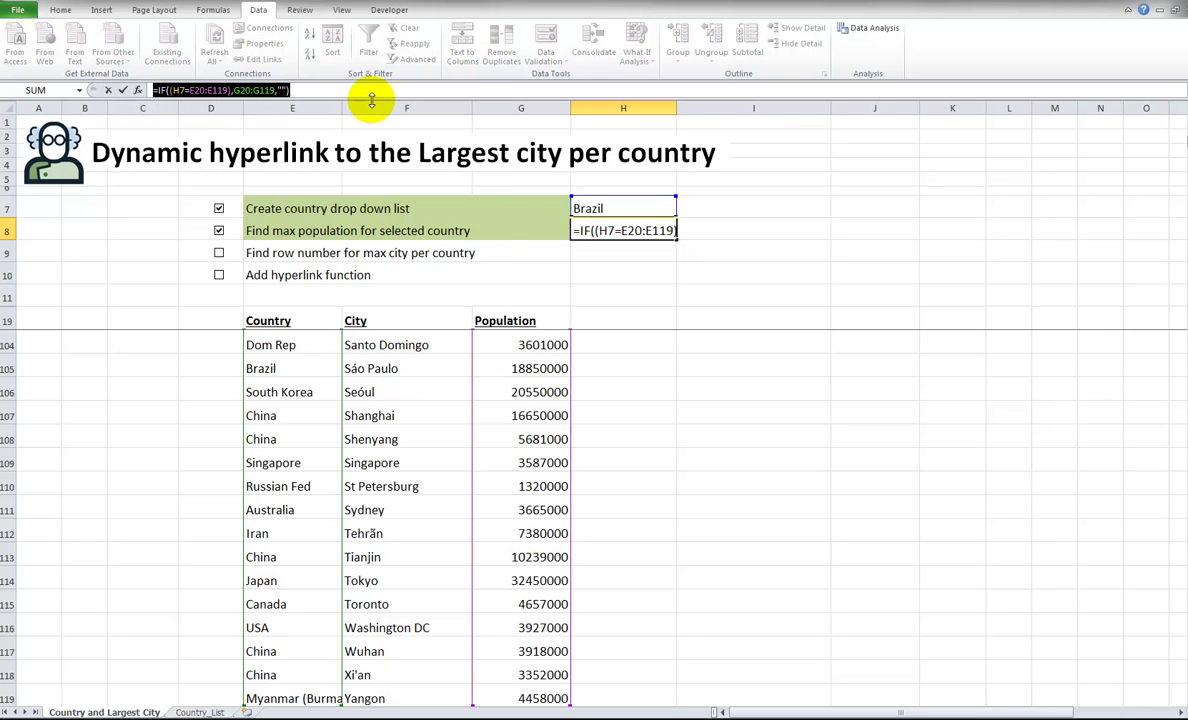
key(F9)
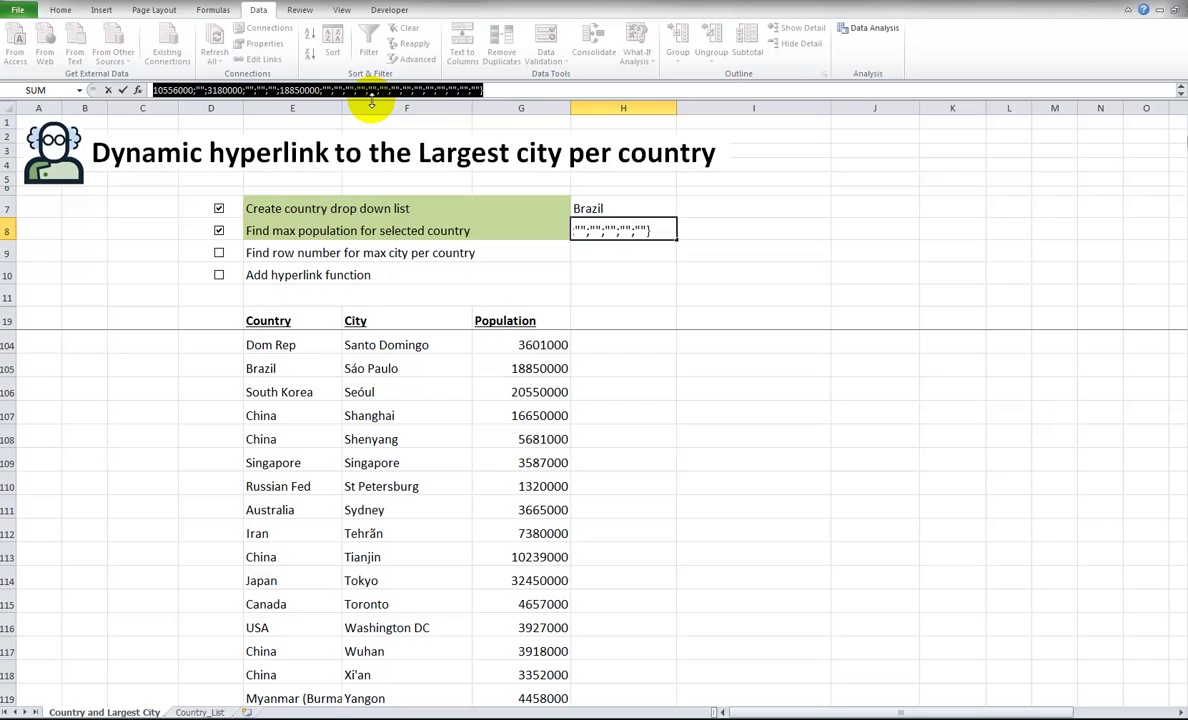
key(Escape)
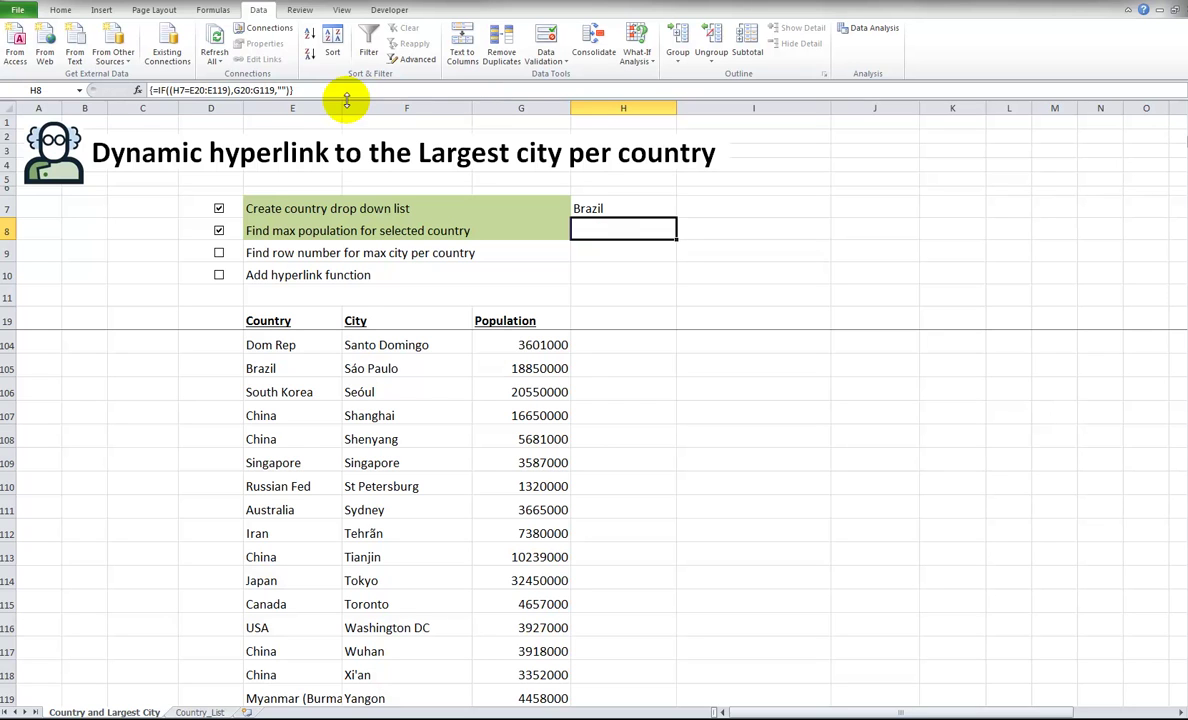
click(157, 91)
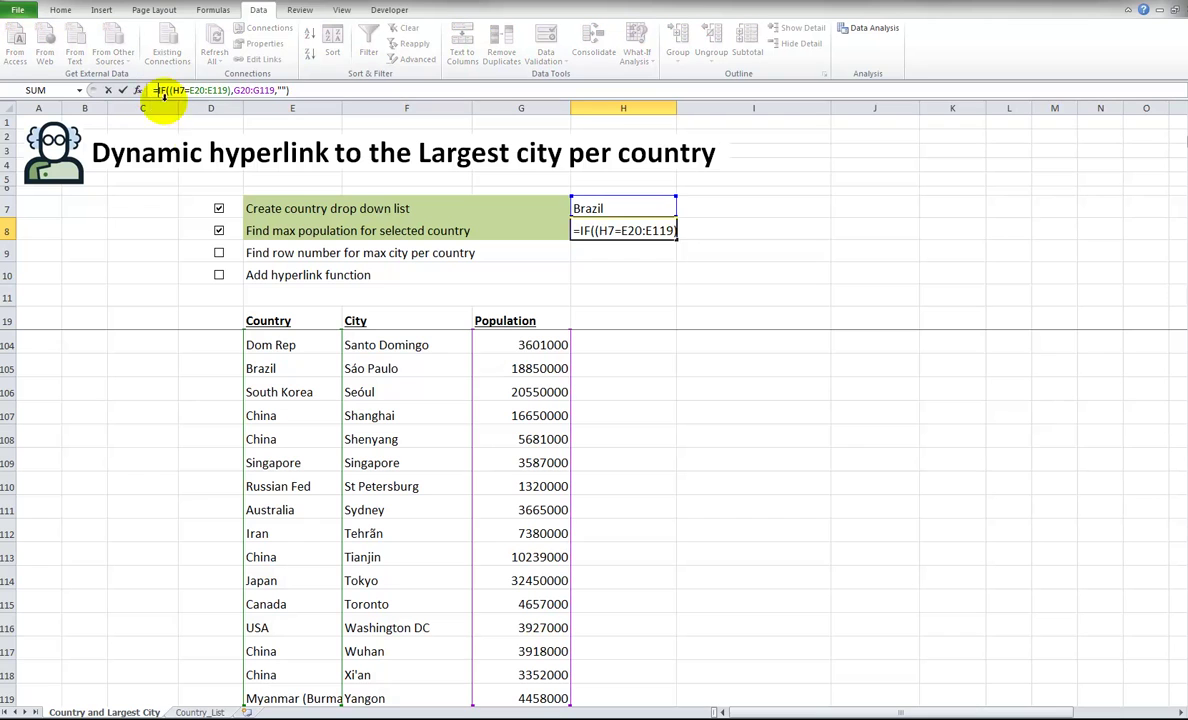
- Wrap H8's formula in MAX( ) as an array formula, returning 18850000
text(max()
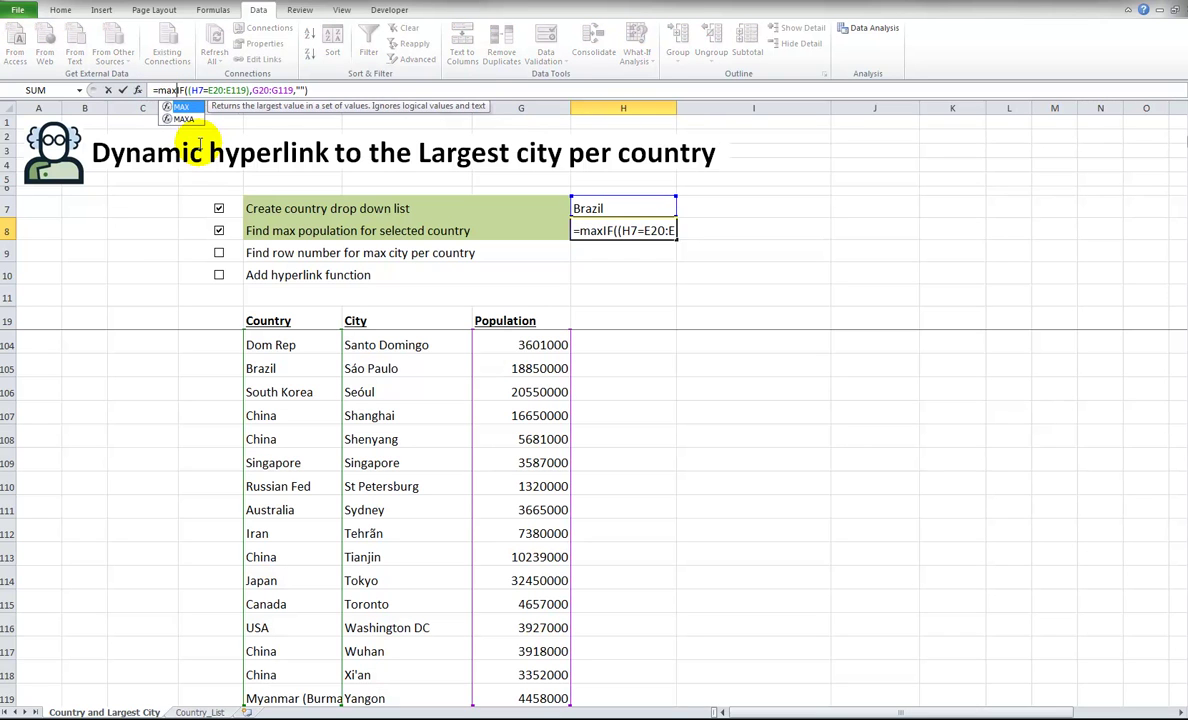
key(End)
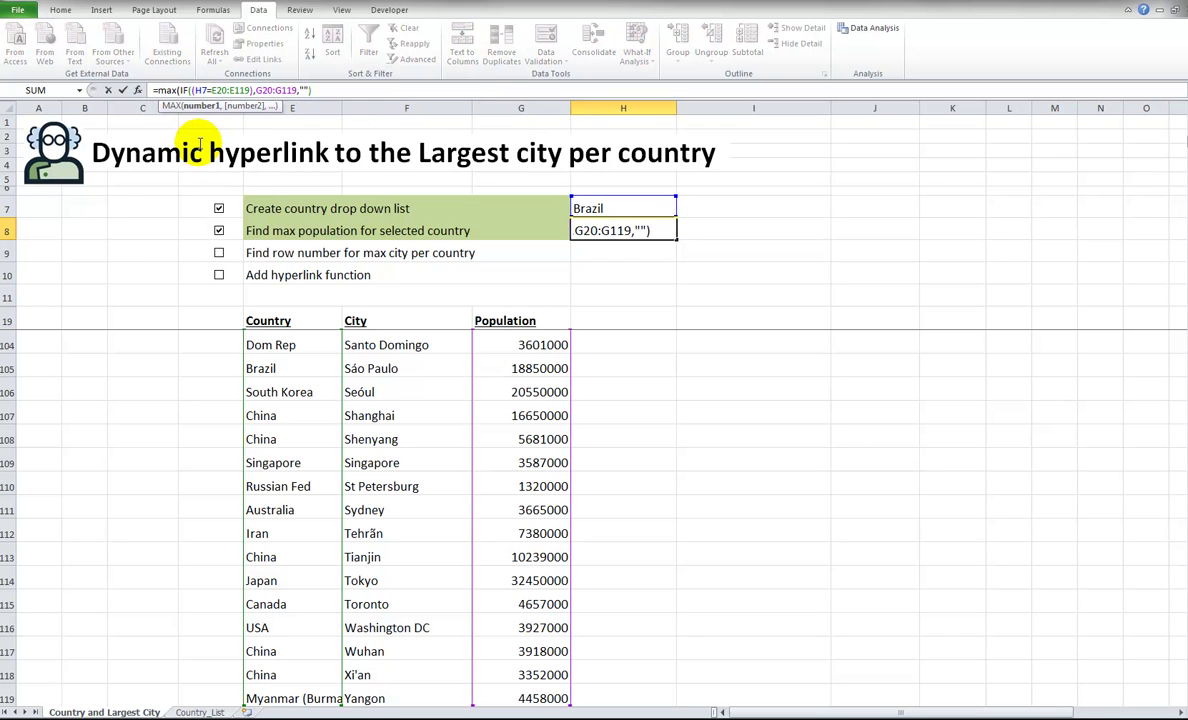
text())
key(ctrl+shift+Return)
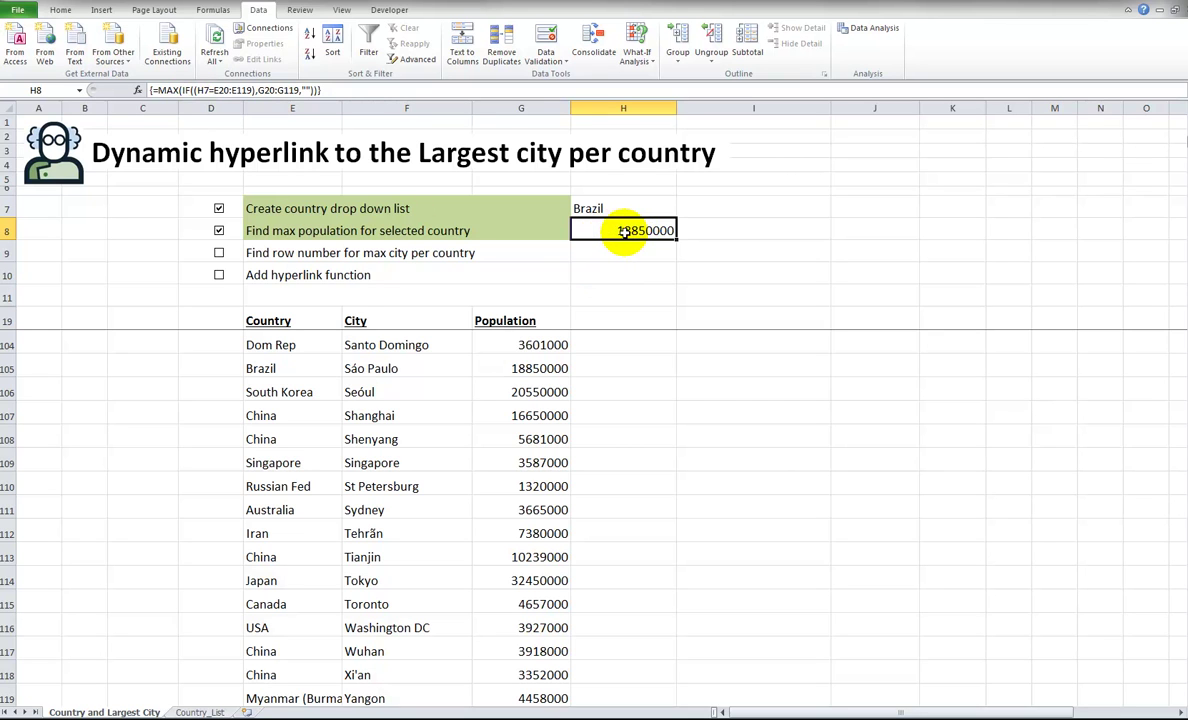
- Highlight H7, the Country column and the Population column to explain H8's inputs
click(594, 208)
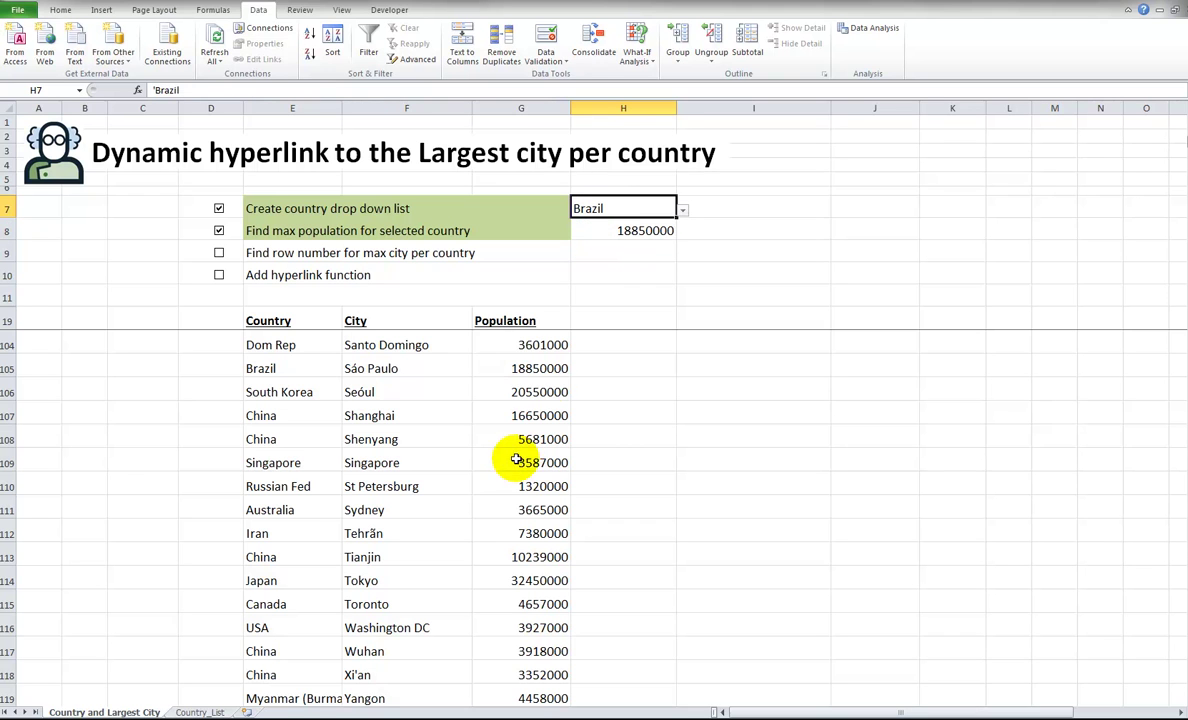
drag(285, 322, 275, 663)
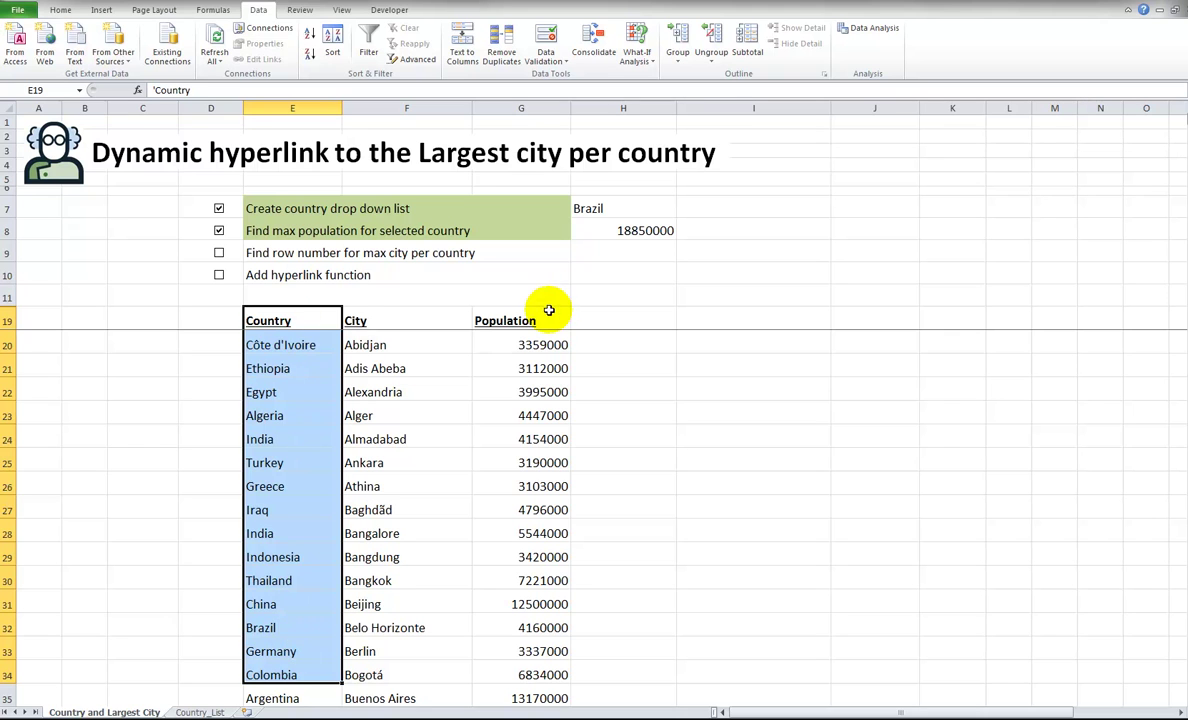
drag(520, 322, 504, 694)
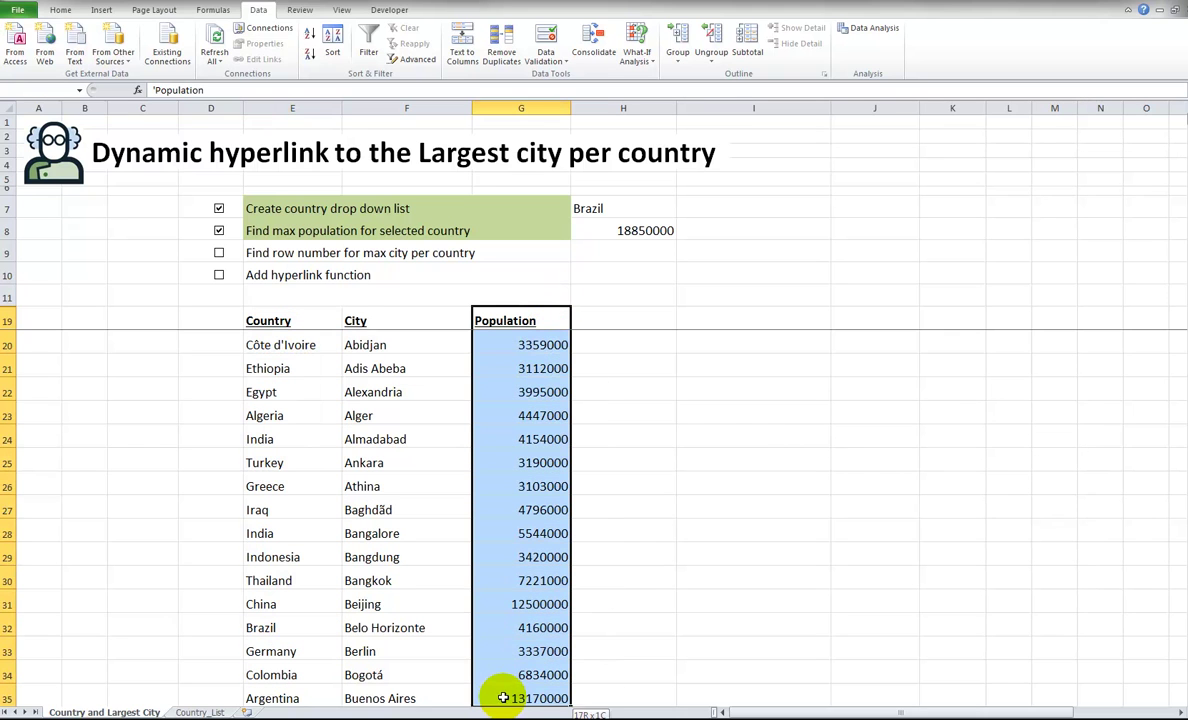
click(639, 231)
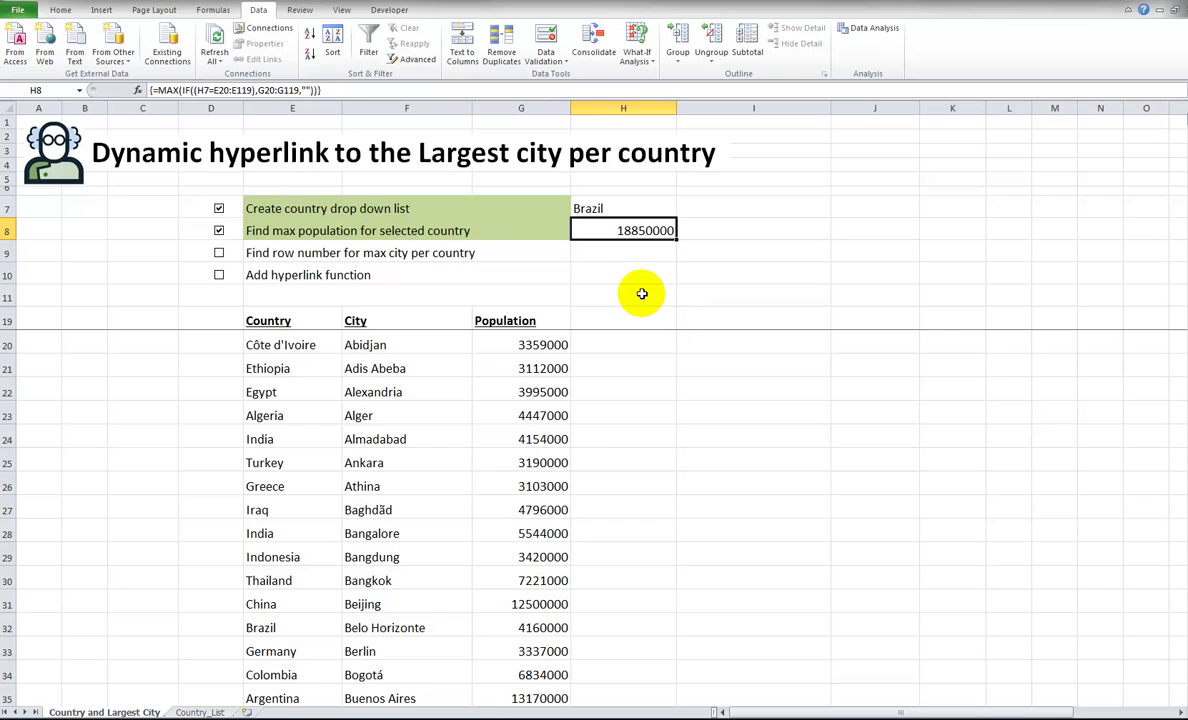
- Tick the row-number step and start H9's IF formula with condition (H7=E20:E119)
click(219, 253)
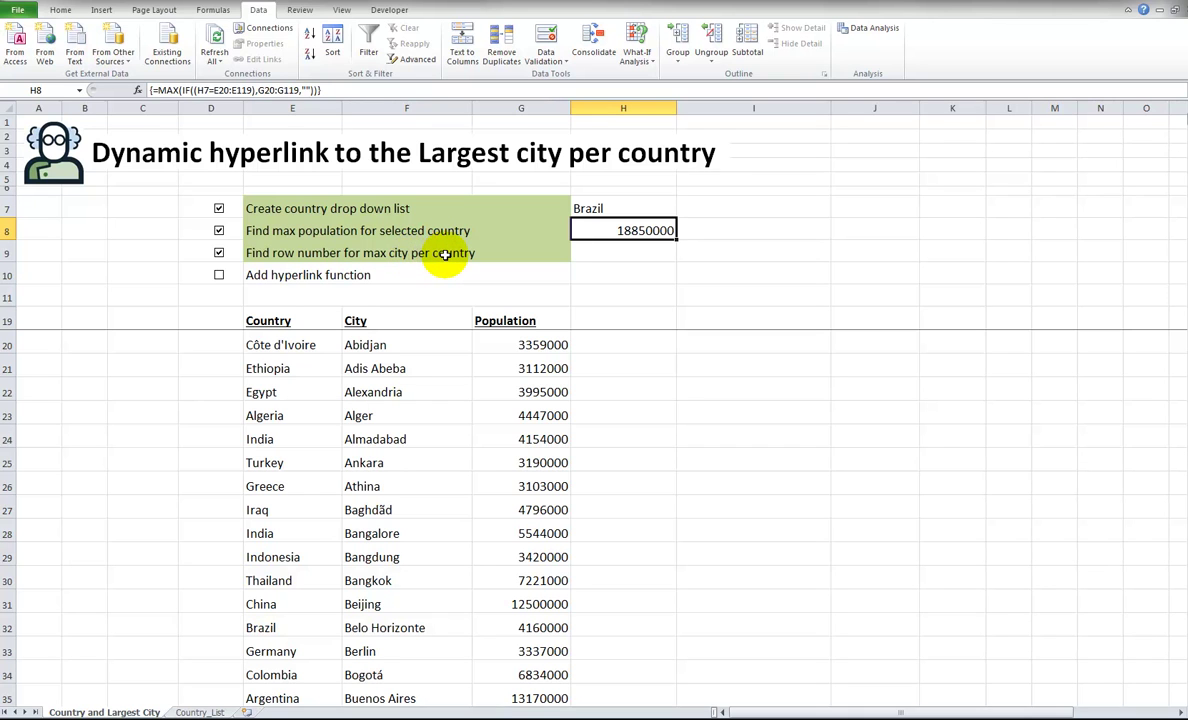
click(600, 257)
text(=)
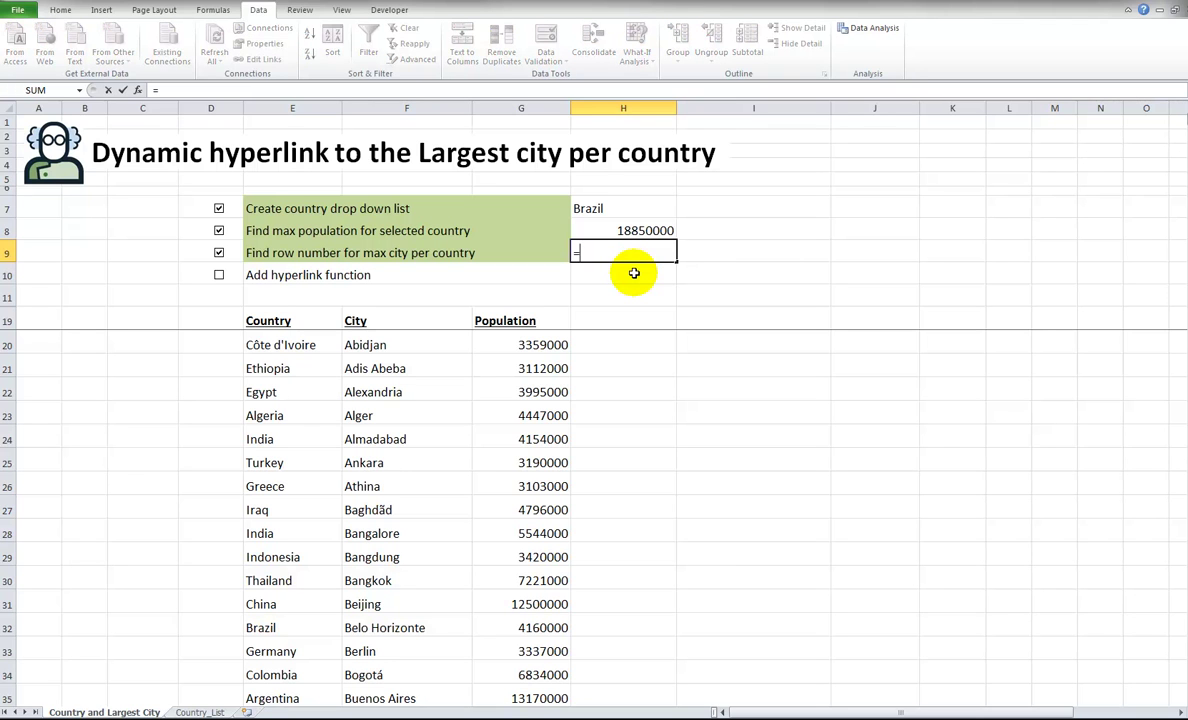
text(if()
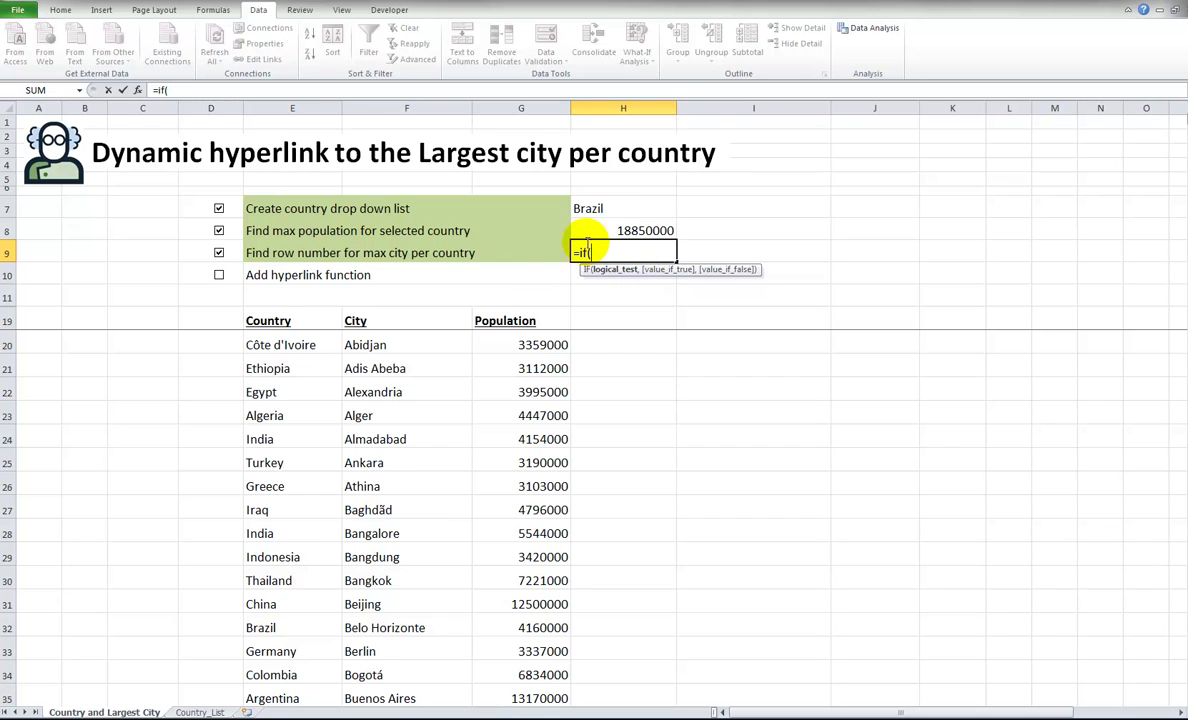
text(()
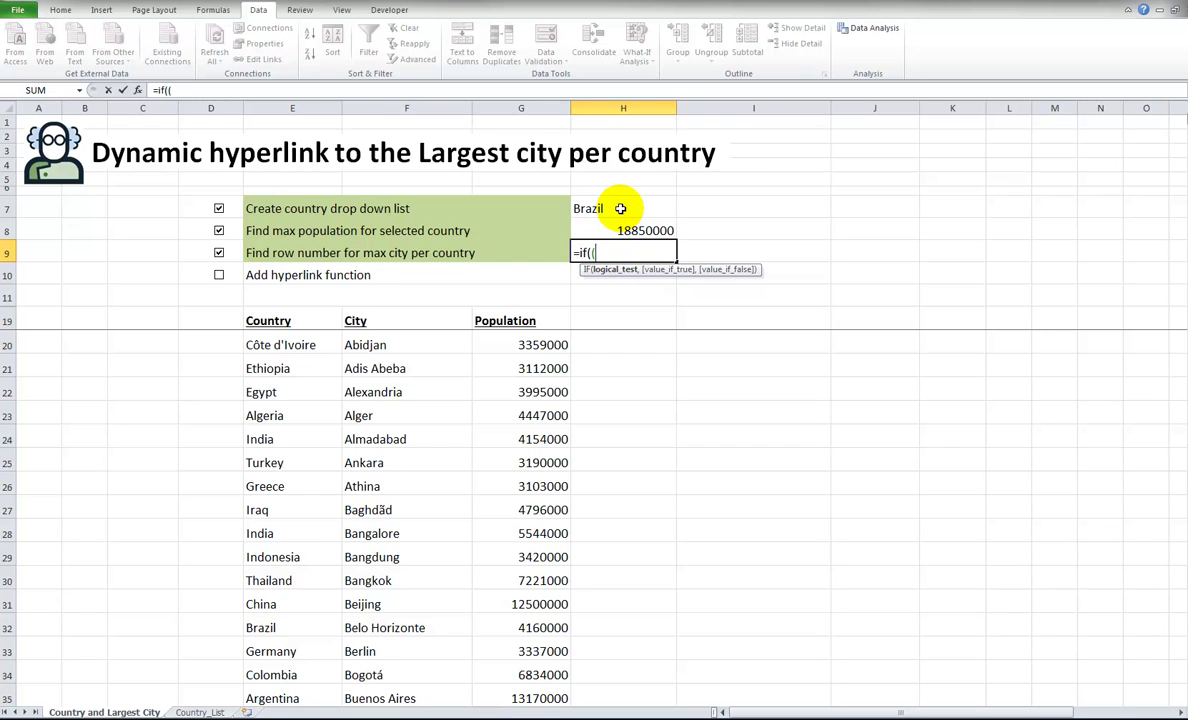
click(620, 208)
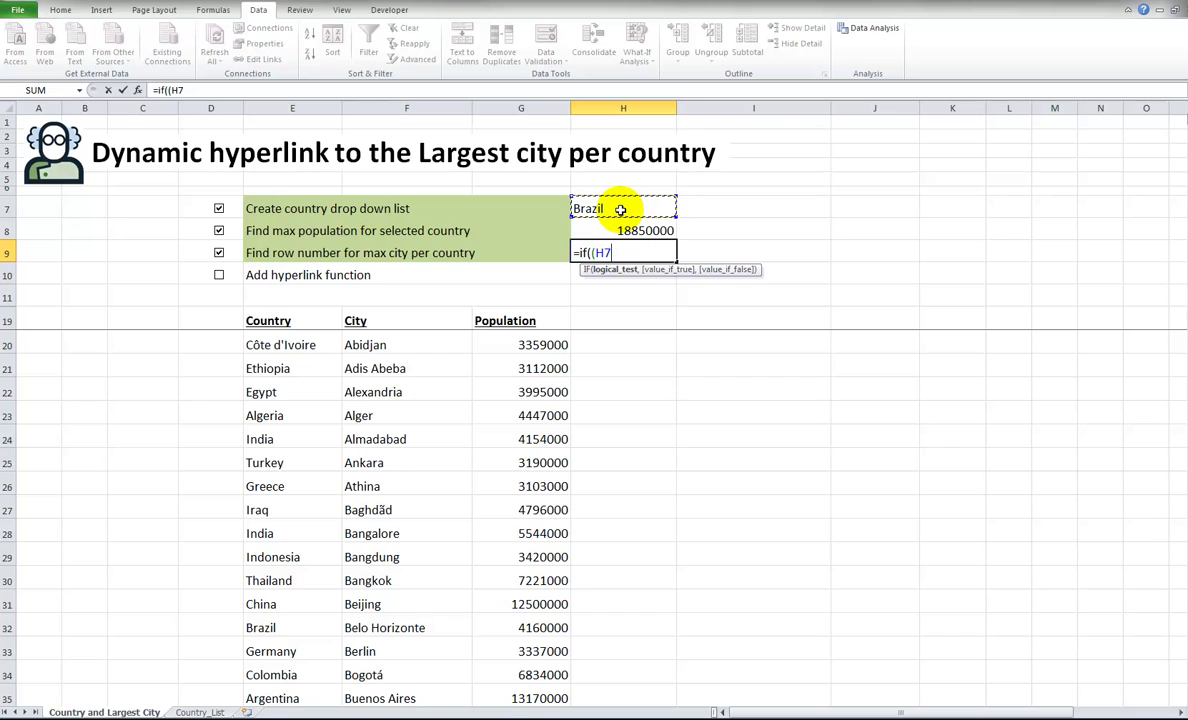
text(=)
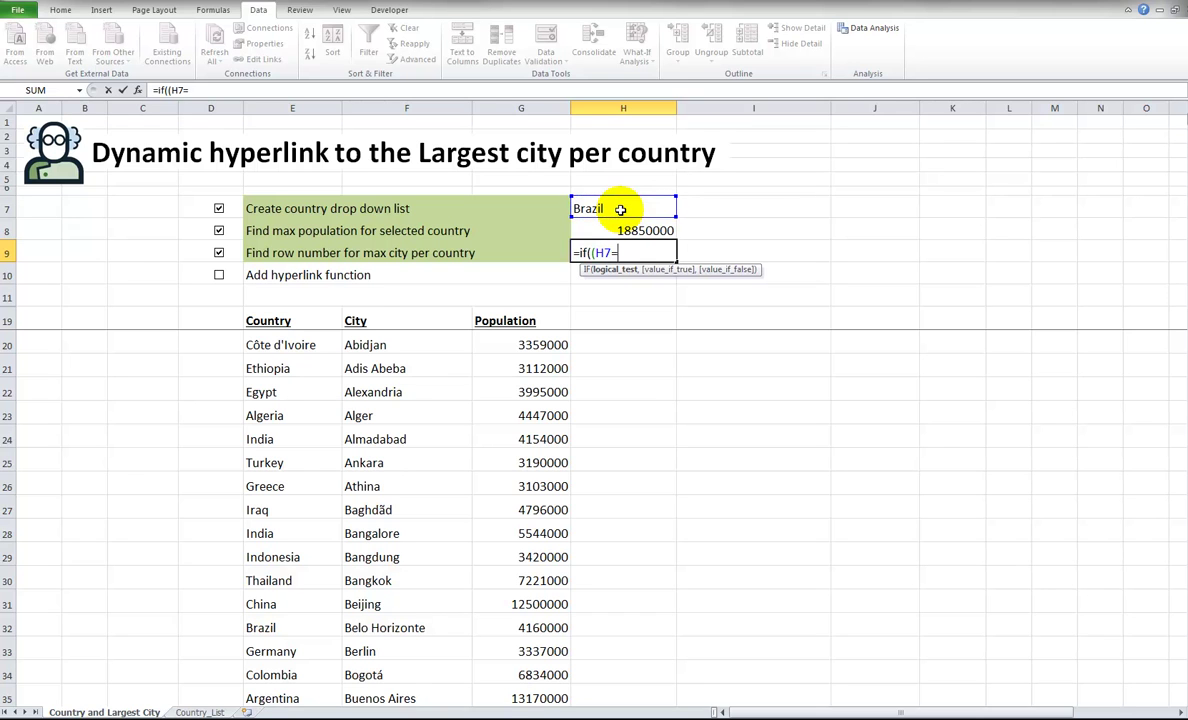
click(310, 324)
key(Down)
key(ctrl+shift+Down)
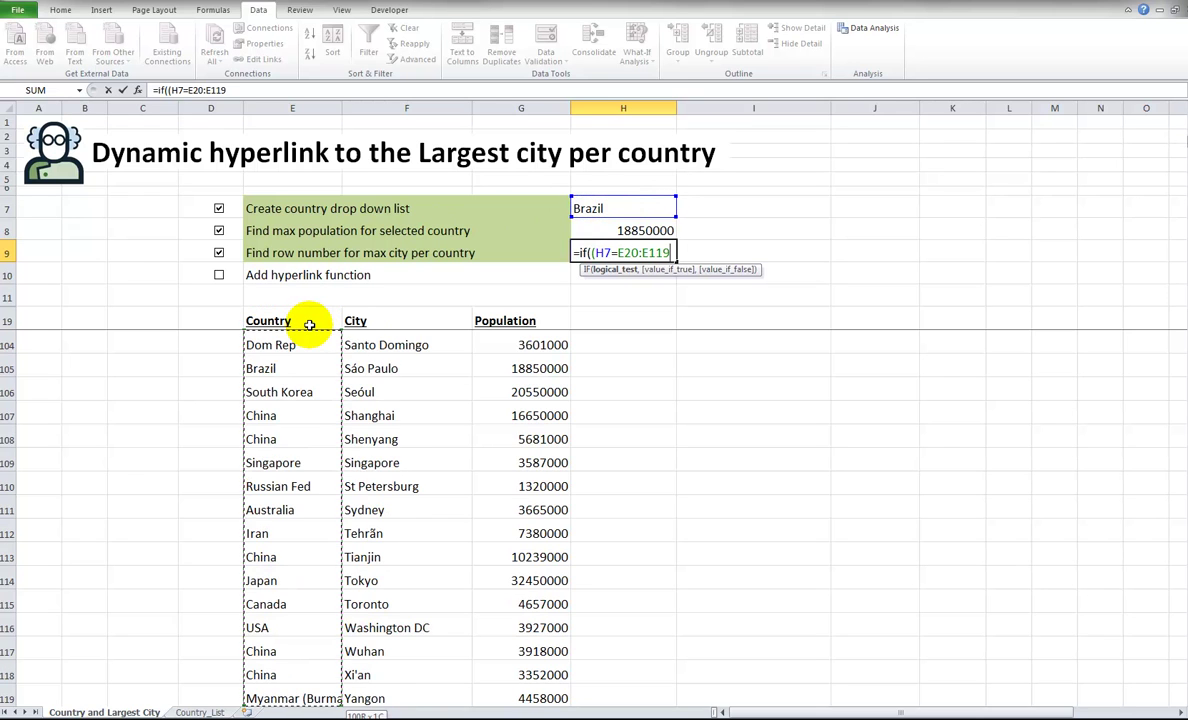
text())
- Multiply in the second condition (H8=G20:G119)
text(*()
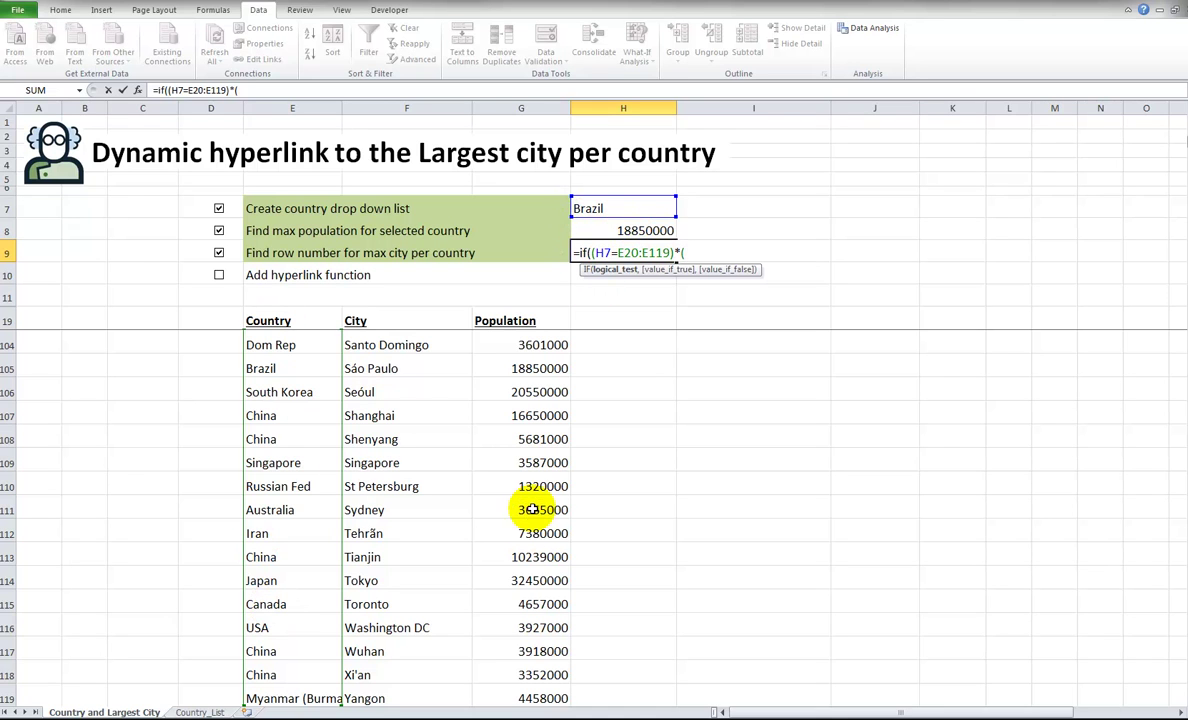
click(625, 230)
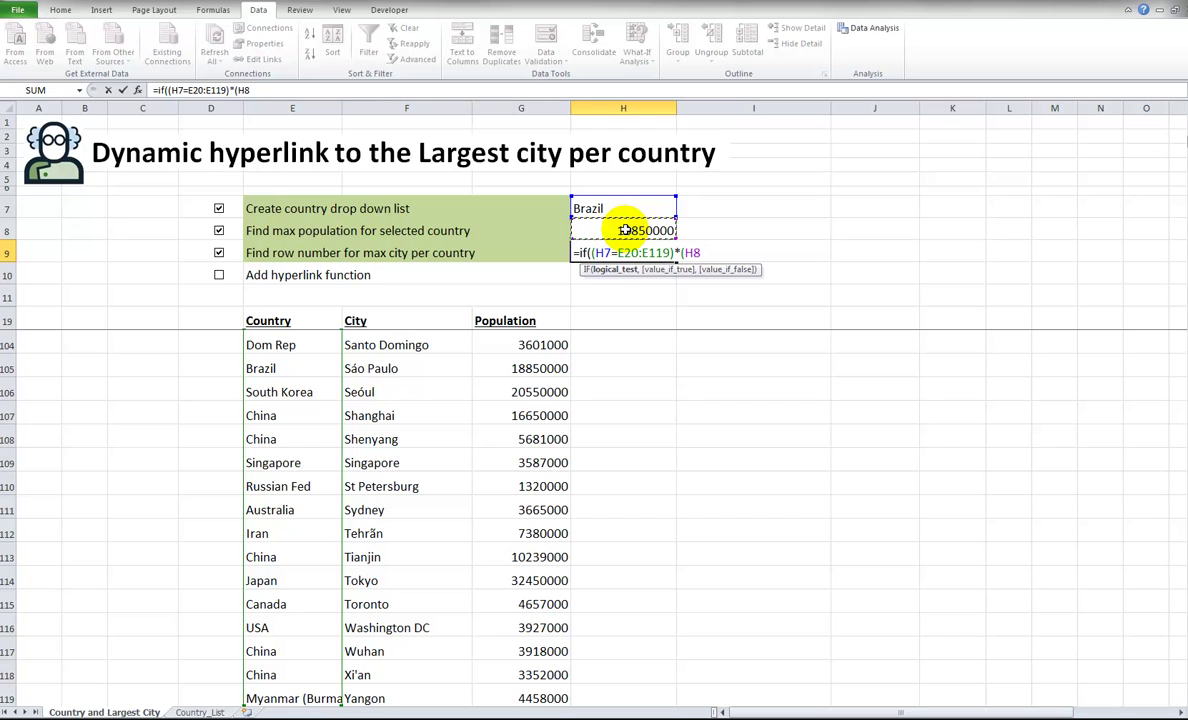
text(=)
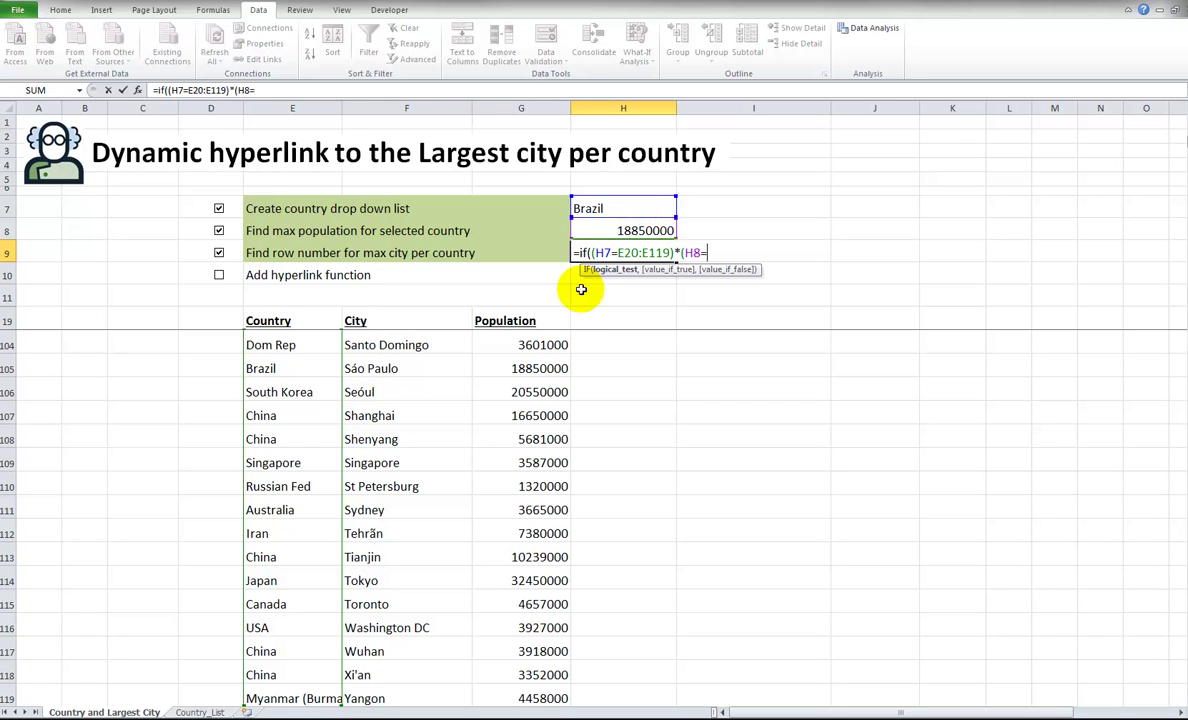
click(530, 320)
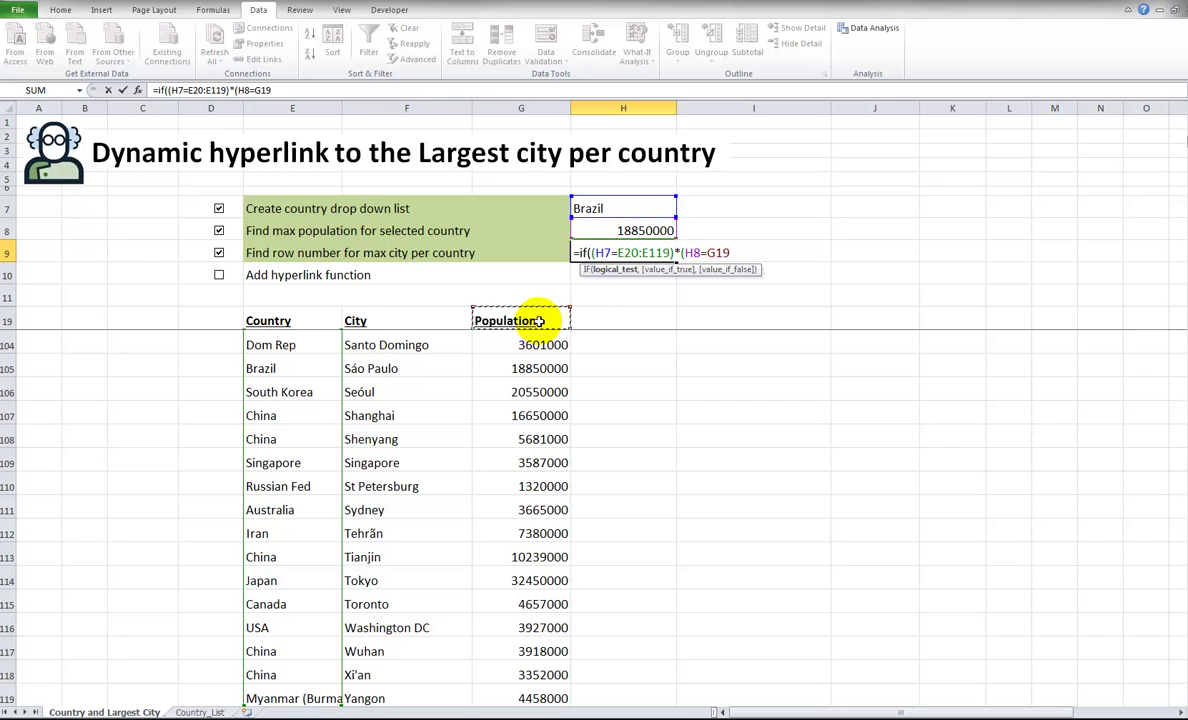
key(Down)
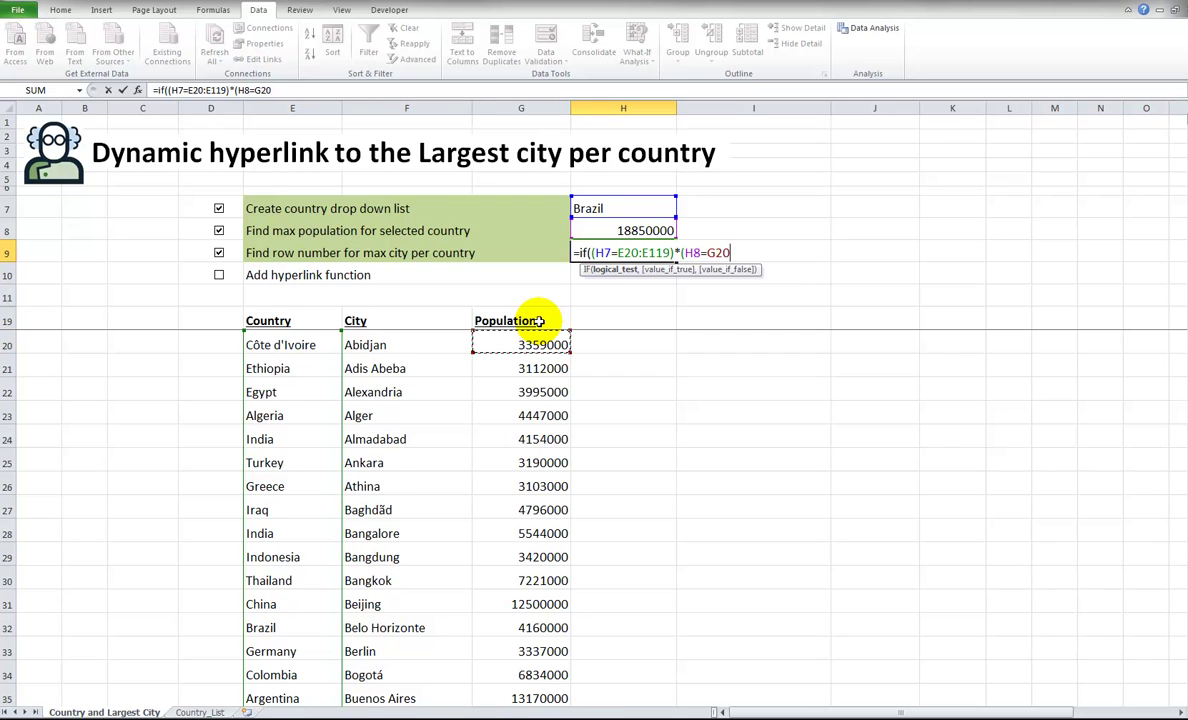
key(ctrl+shift+Down)
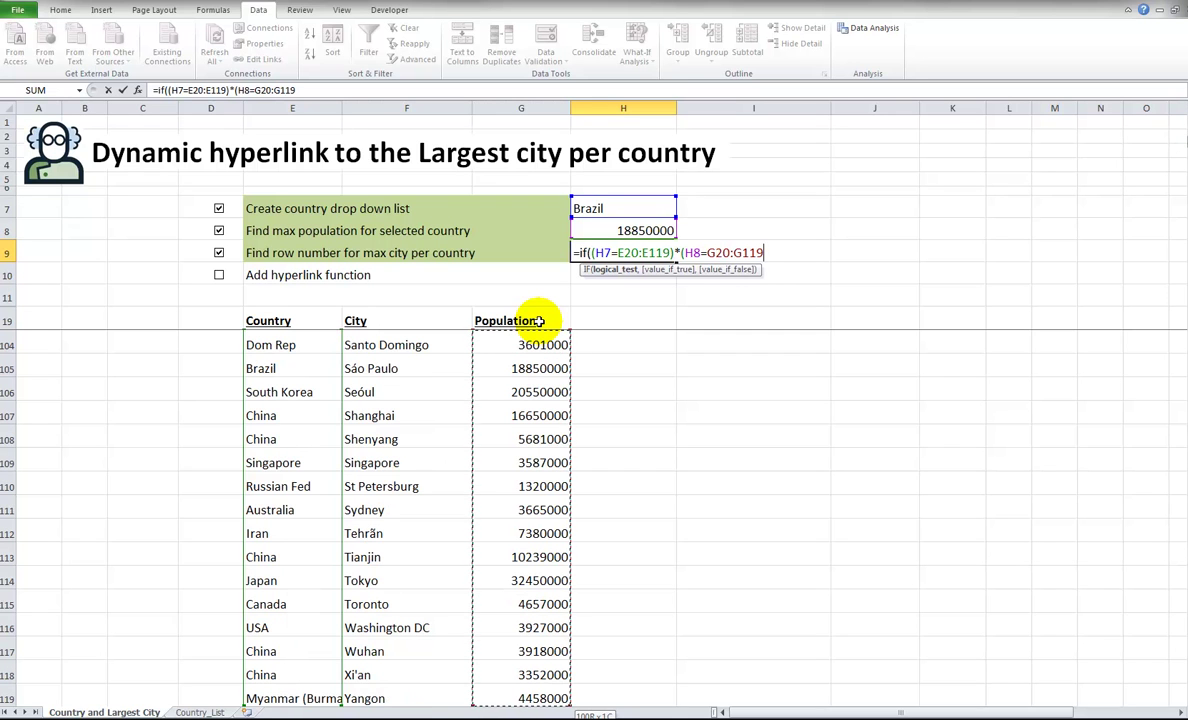
text())
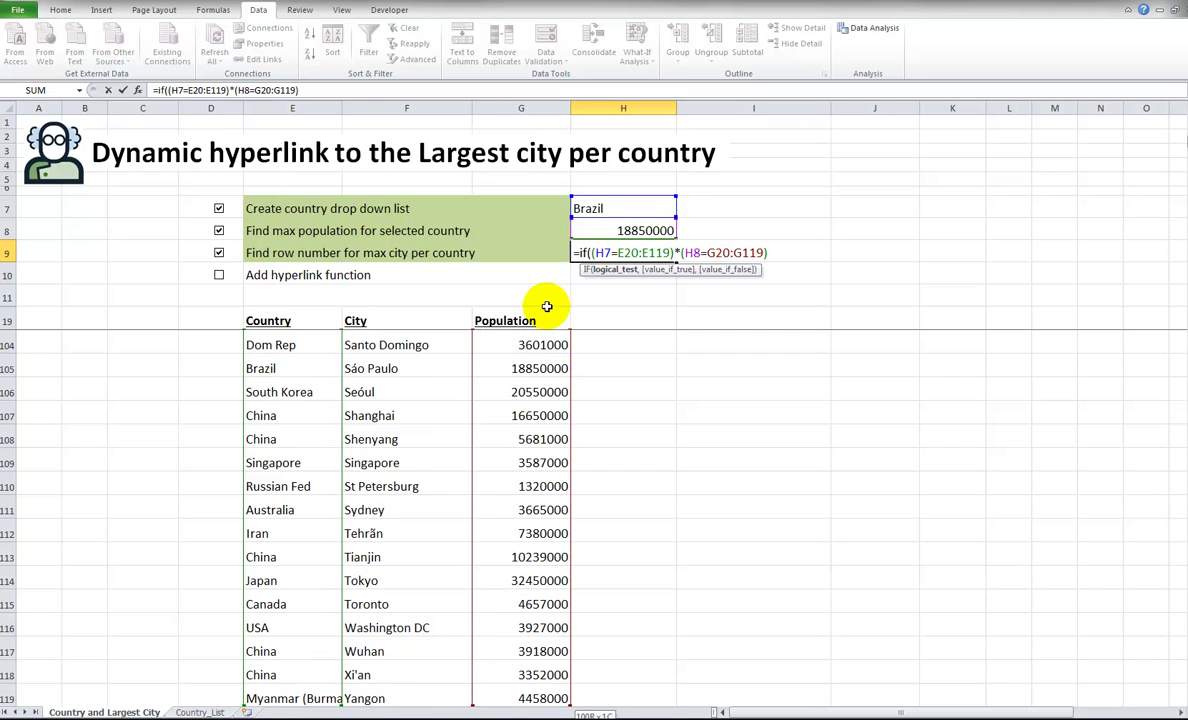
- Finish H9 with ROW(E20:E119) and an empty-string fallback as an array formula
click(595, 253)
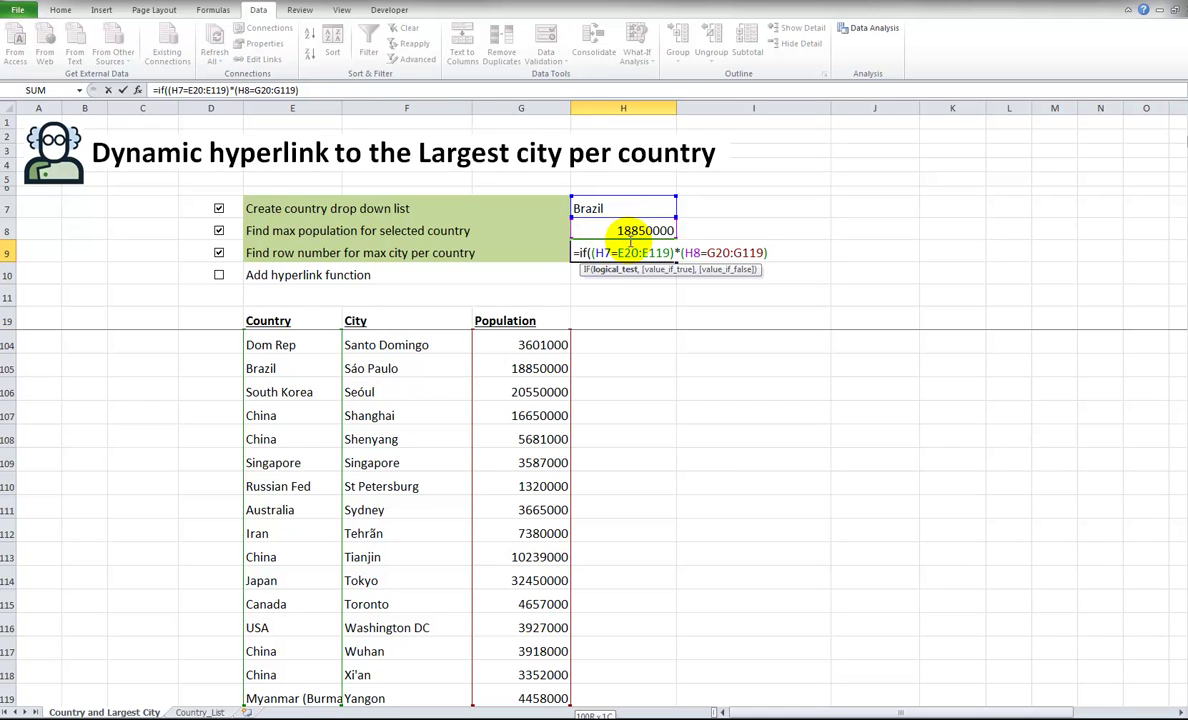
text(,)
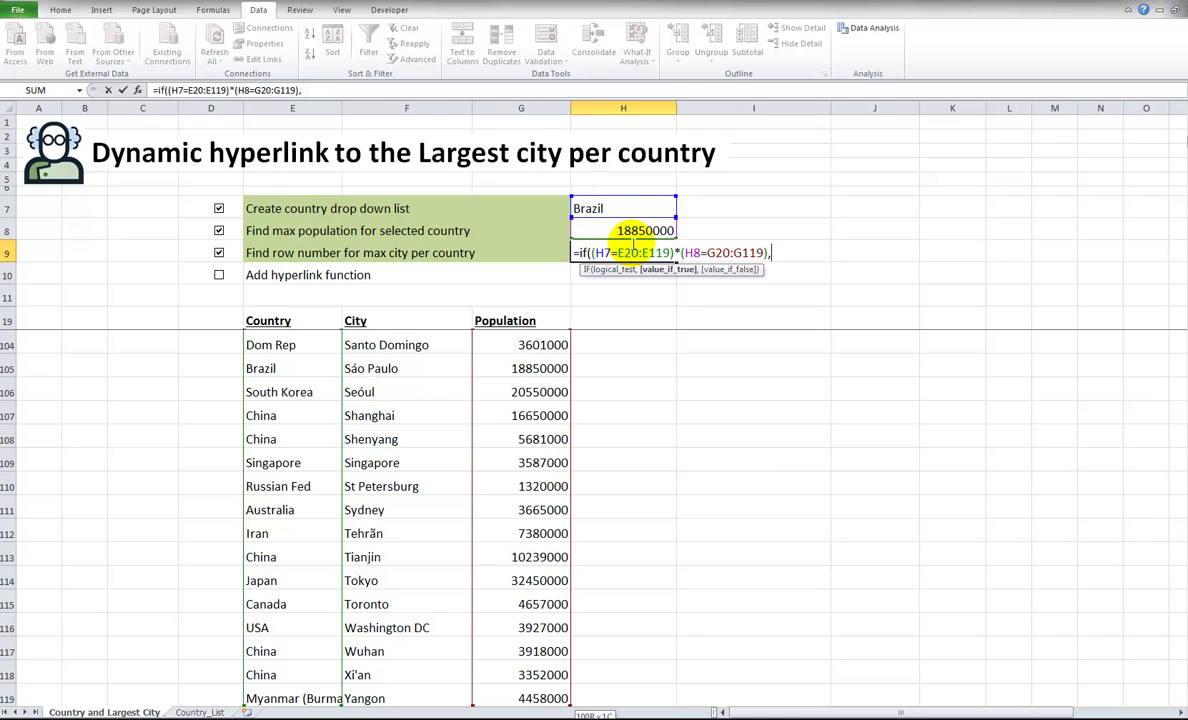
text(row()
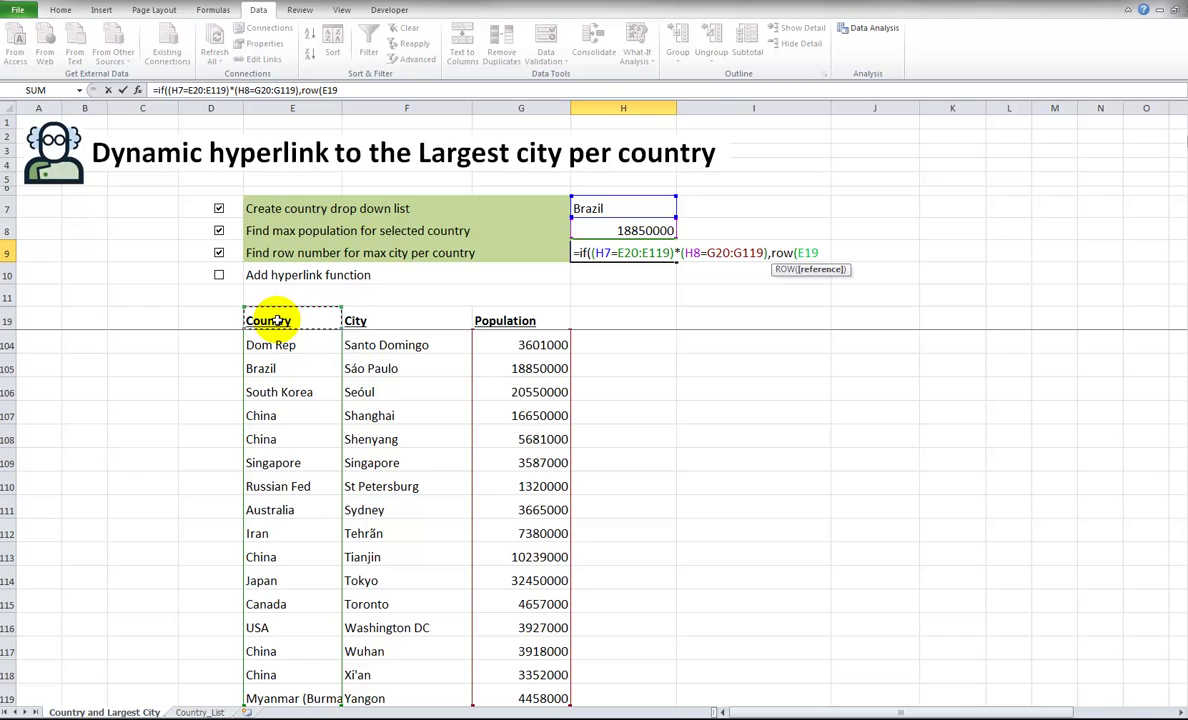
click(277, 320)
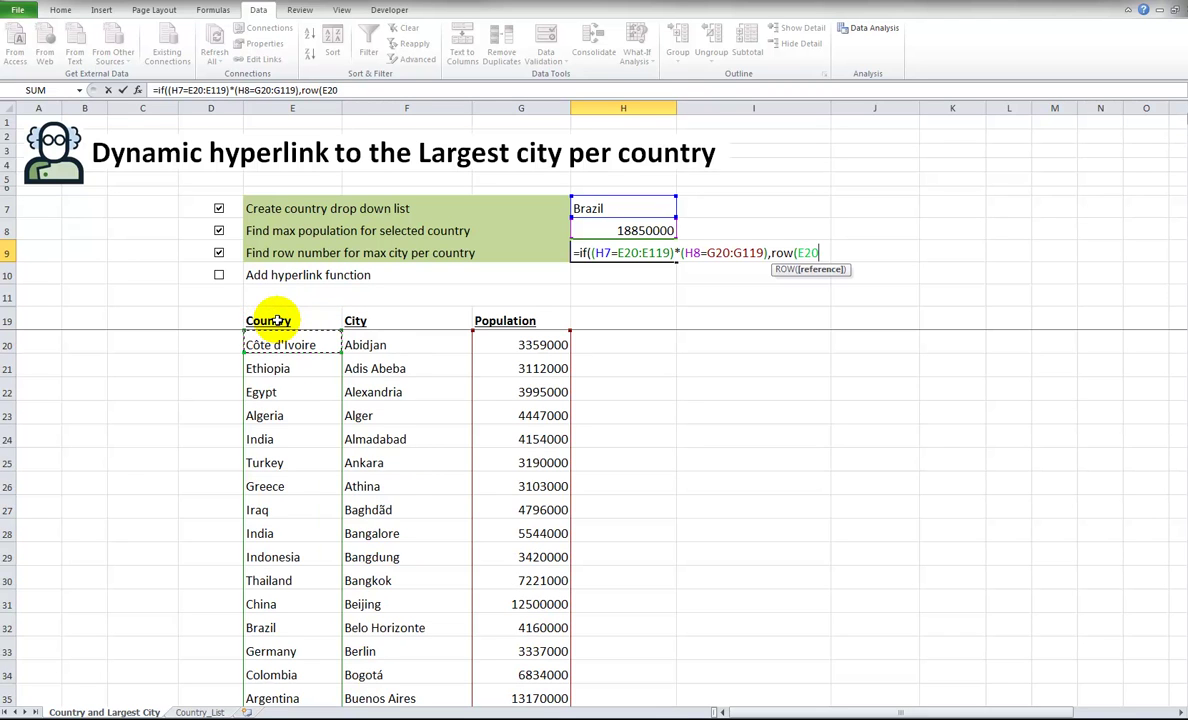
key(ctrl+shift+Down)
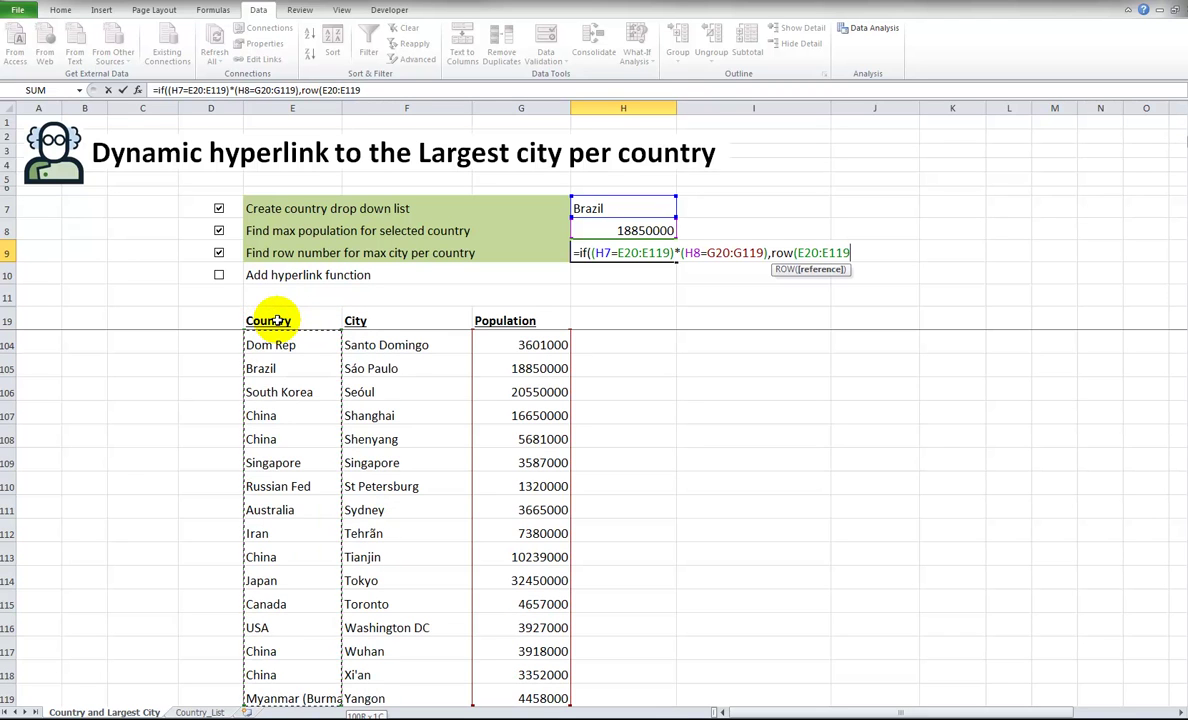
text())
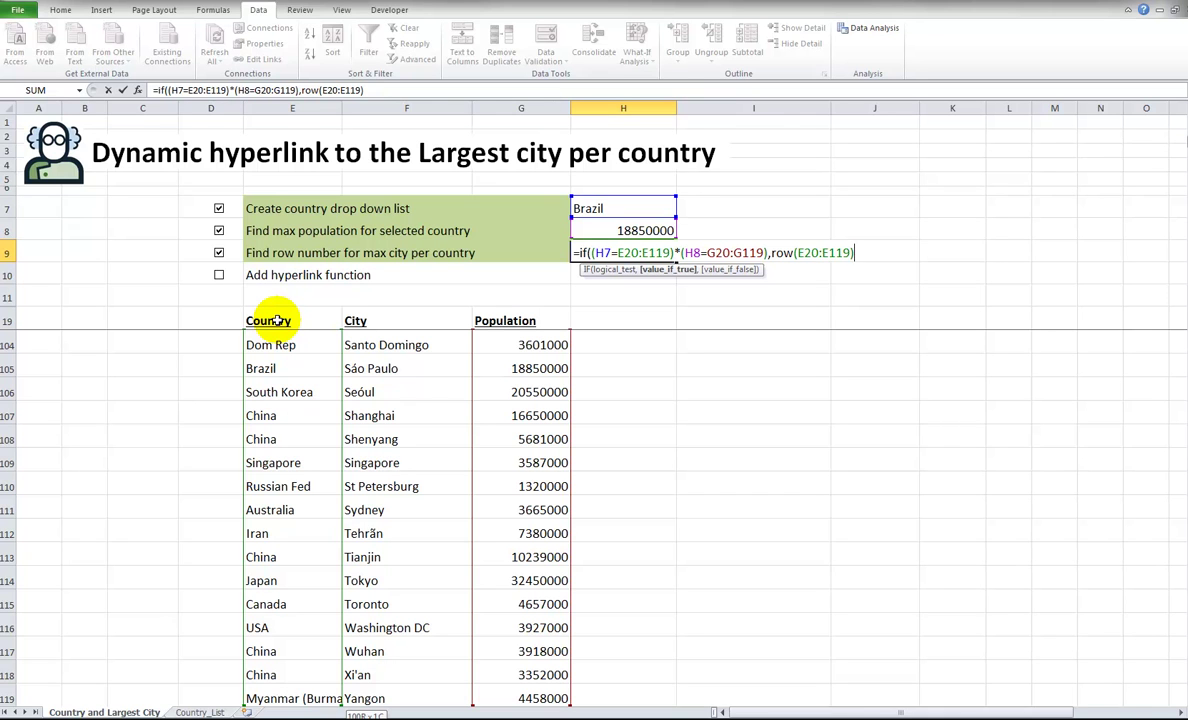
text(,)
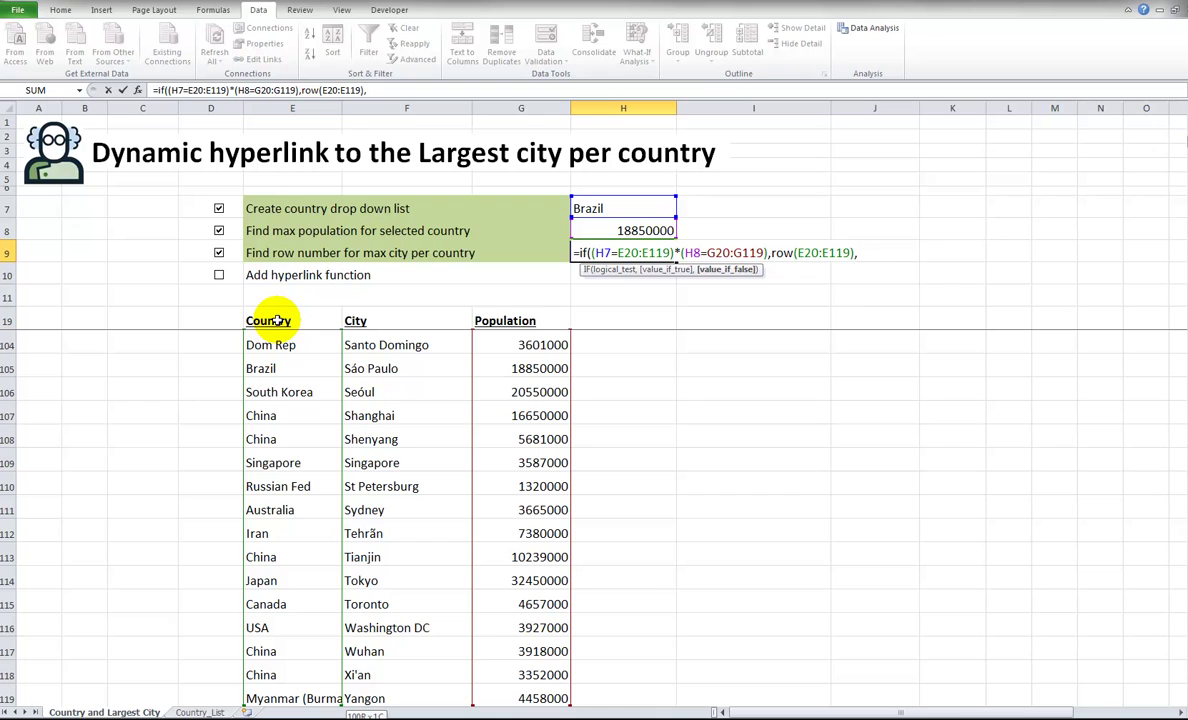
text(""))
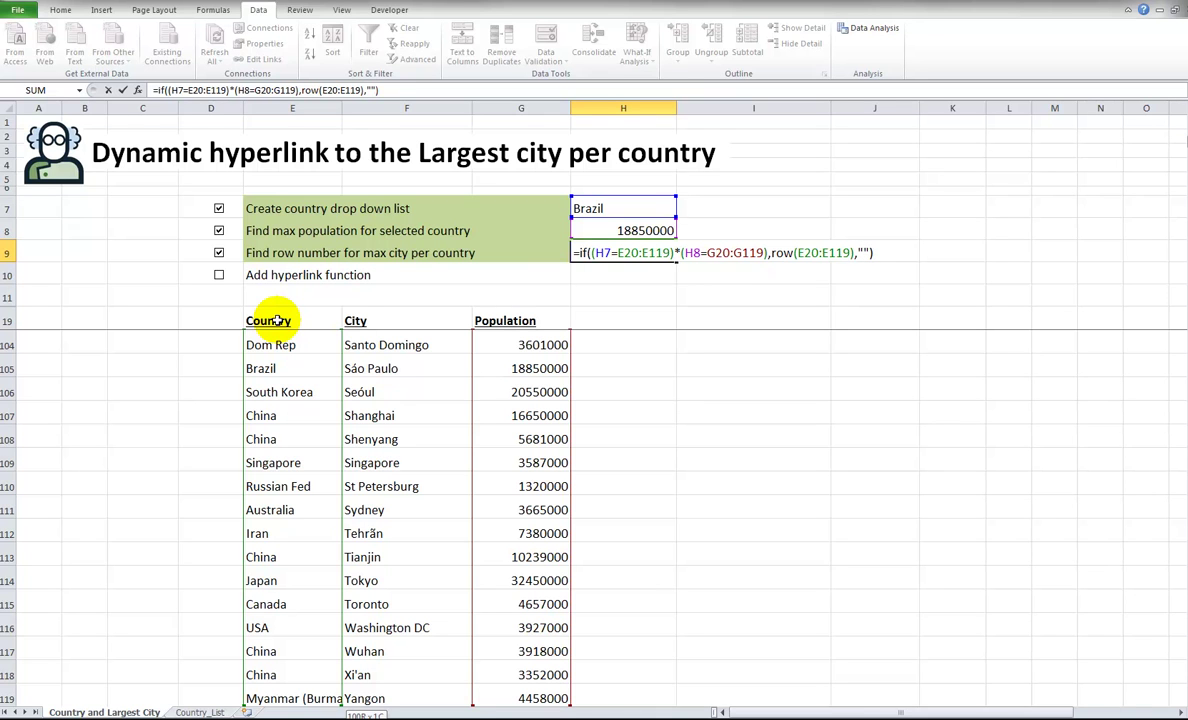
key(ctrl+shift+Return)
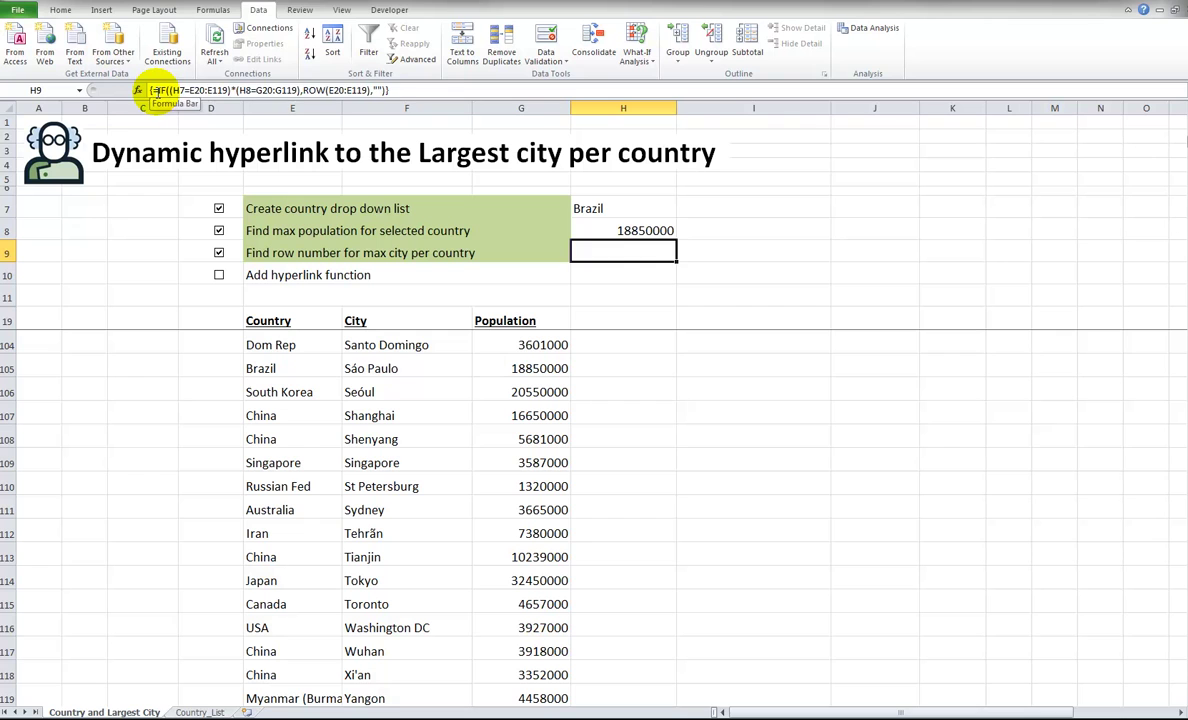
- Highlight the country and population conditions in H9's IF formula to explain them
drag(158, 90, 450, 103)
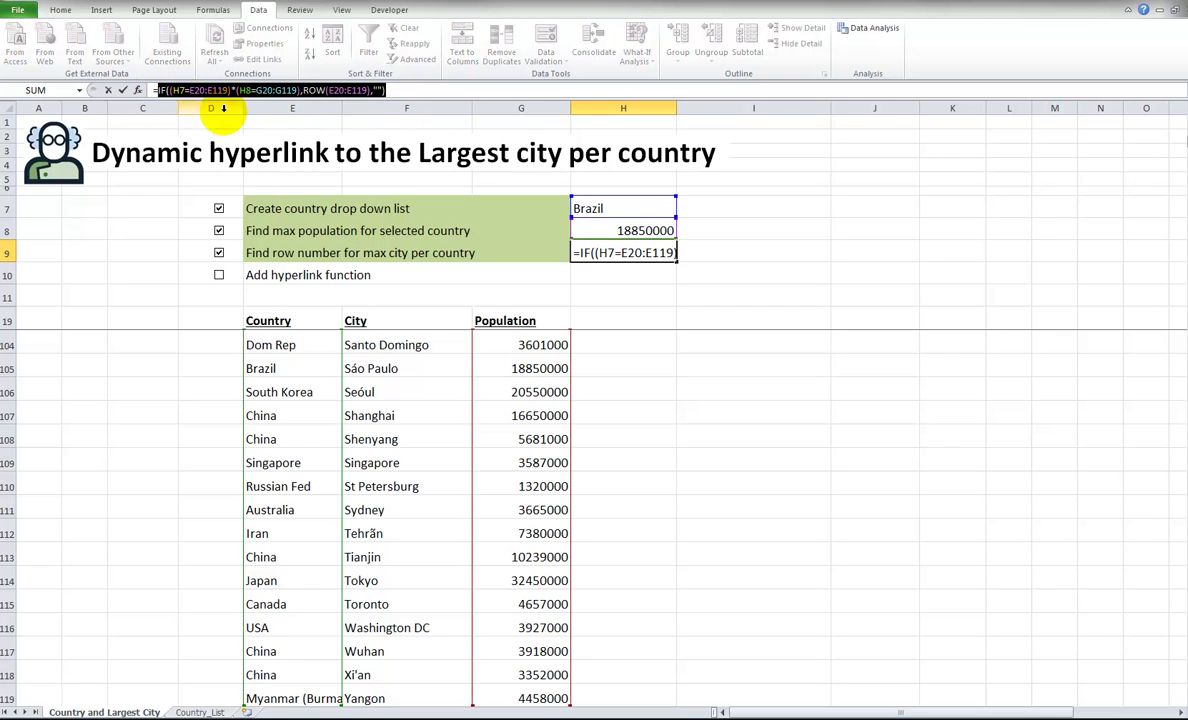
click(157, 90)
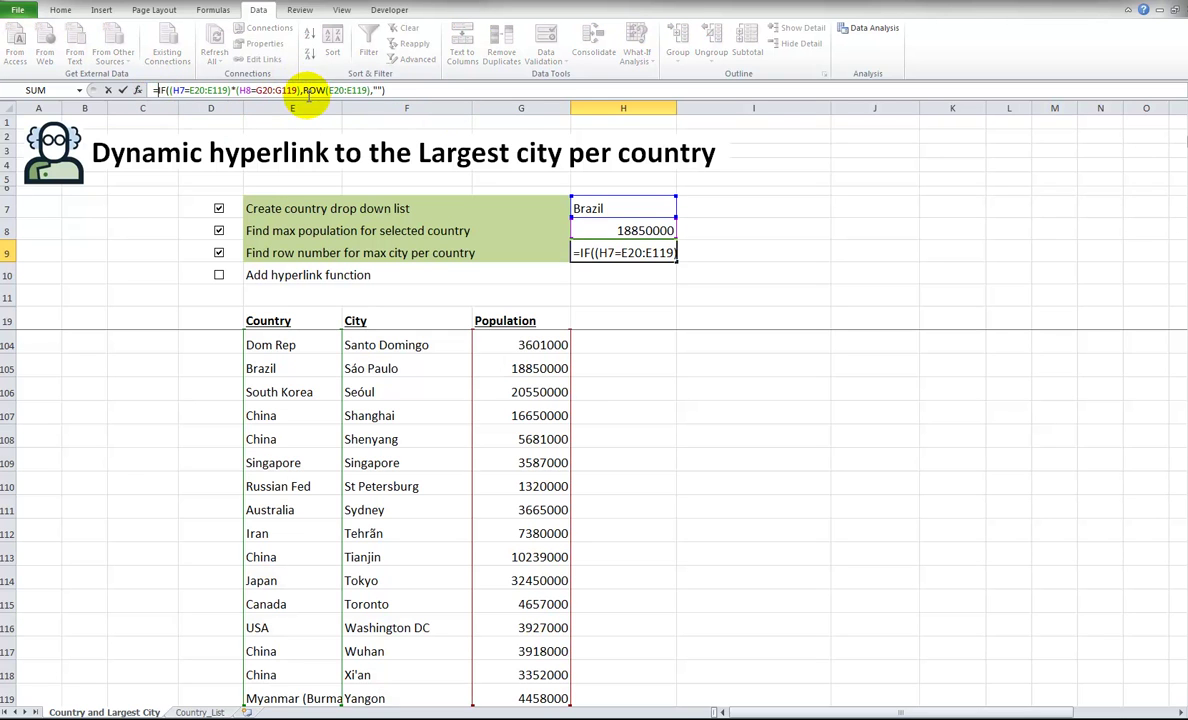
drag(156, 90, 464, 98)
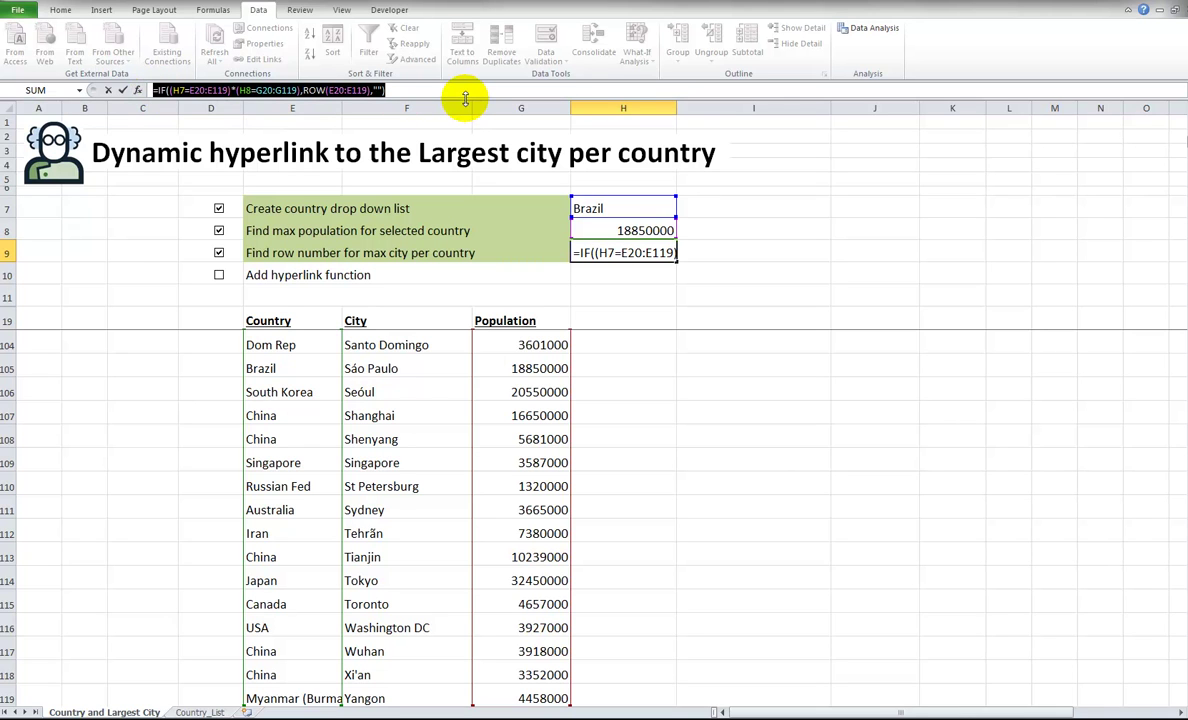
click(313, 90)
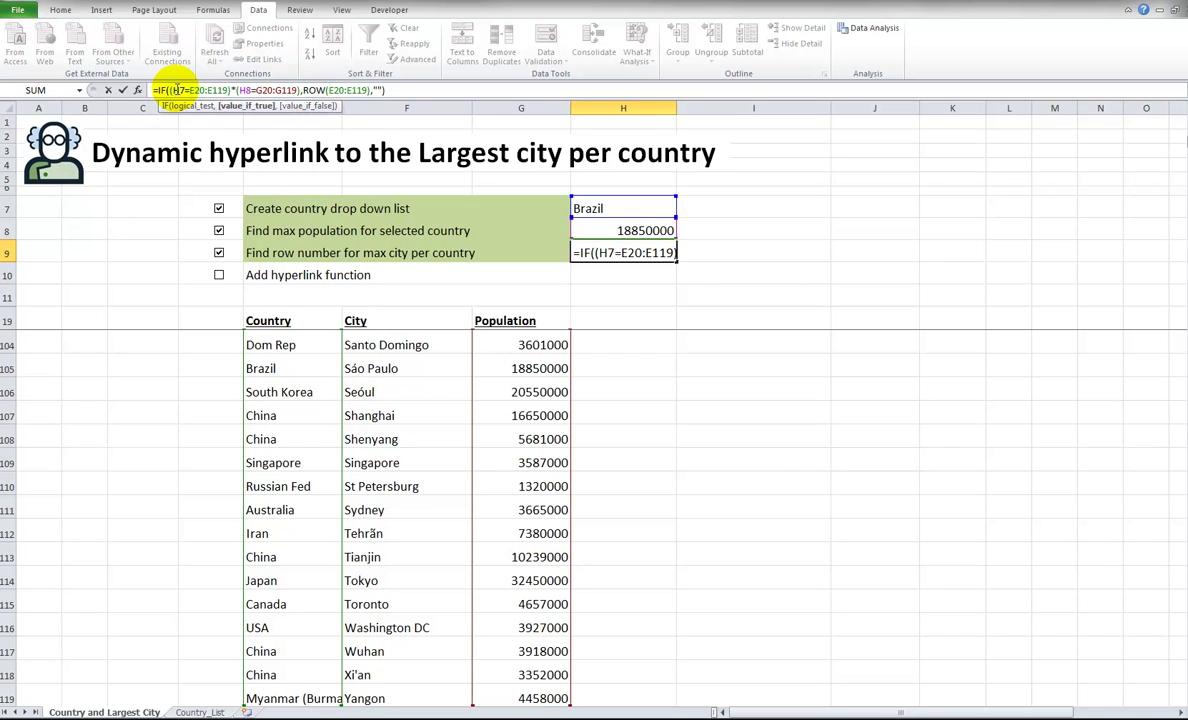
drag(167, 90, 227, 82)
click(231, 89)
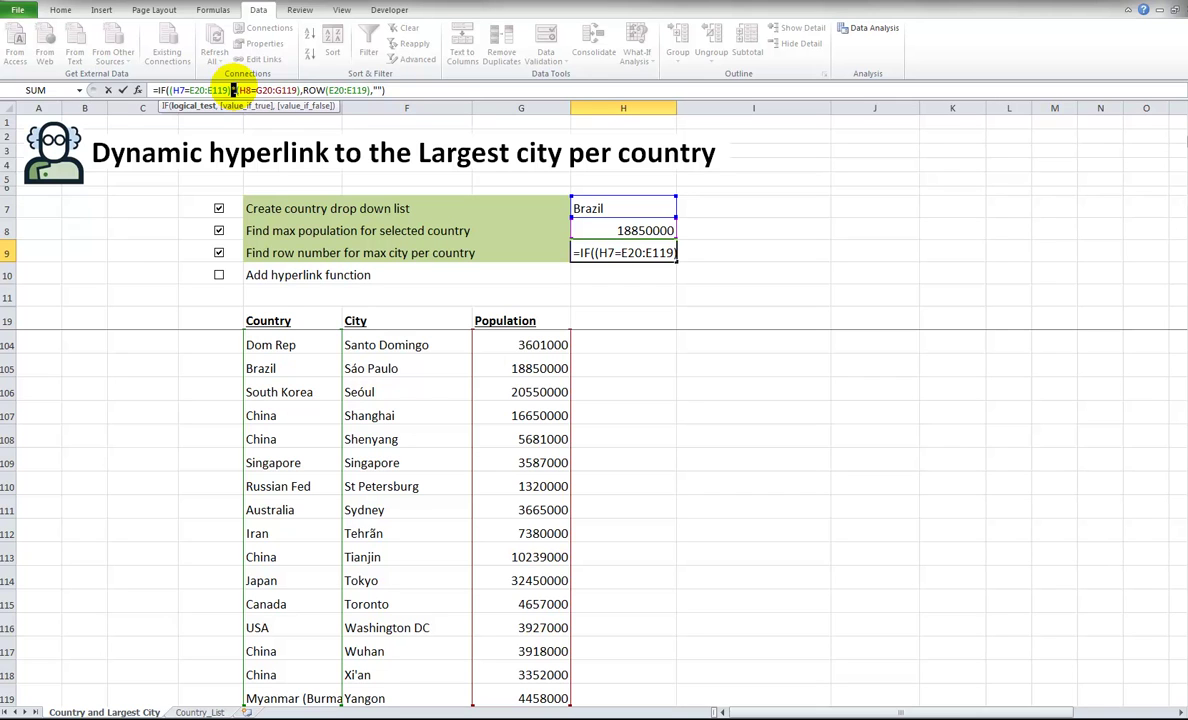
drag(234, 89, 298, 90)
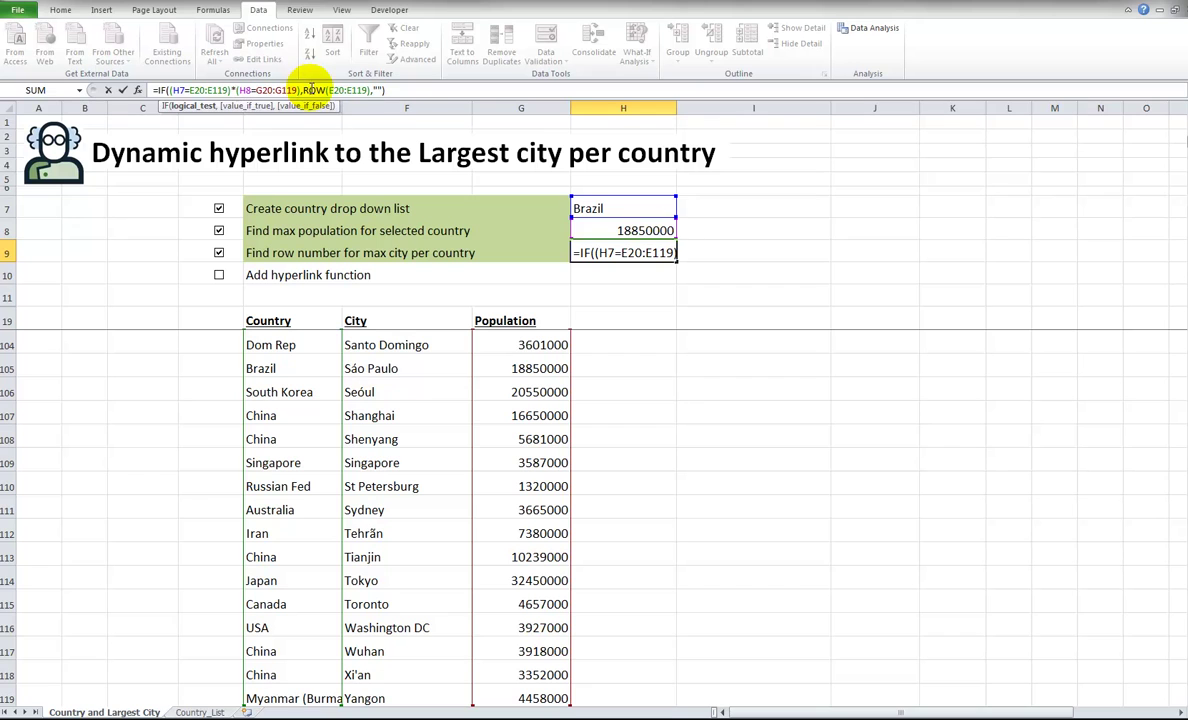
key(ctrl+shift+Return)
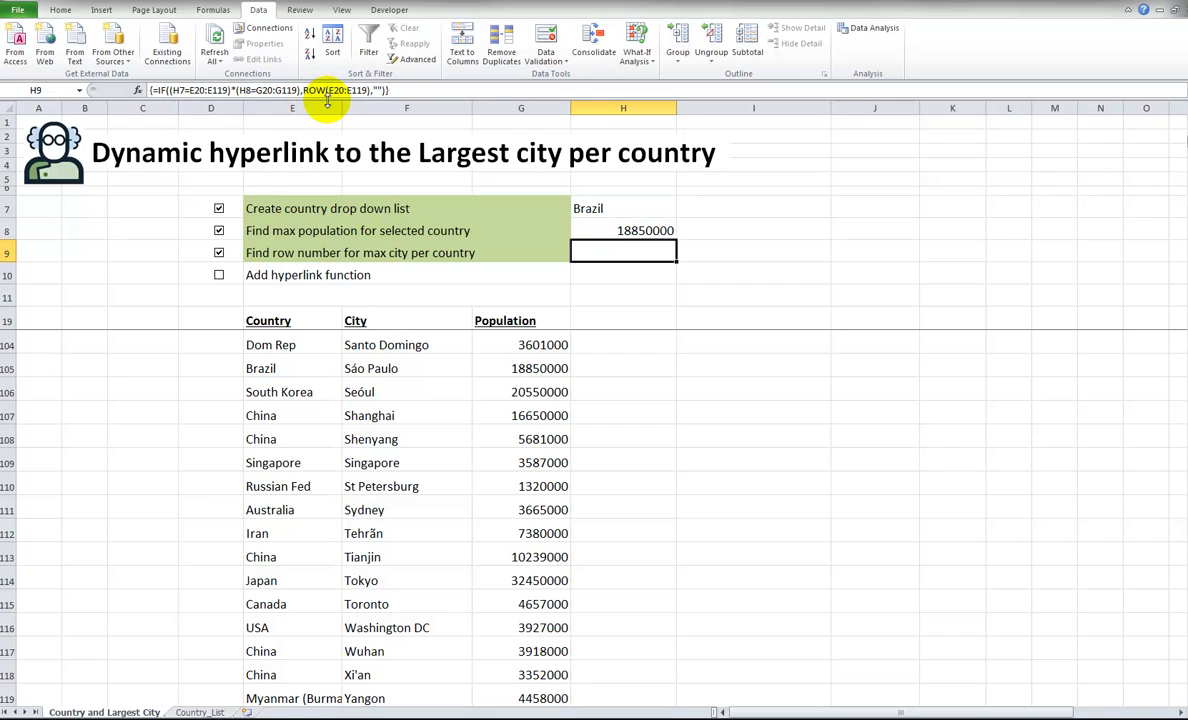
- Wrap H9's formula in MIN( ) as an array formula, returning row 105
click(150, 90)
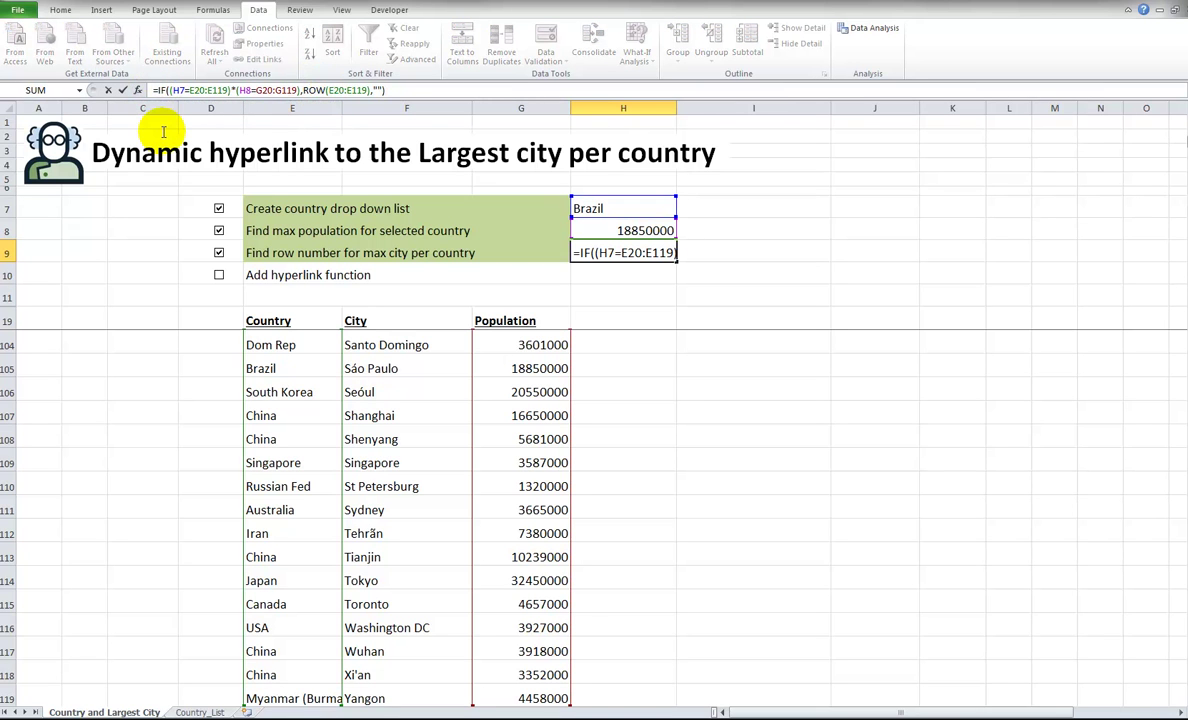
text(min()
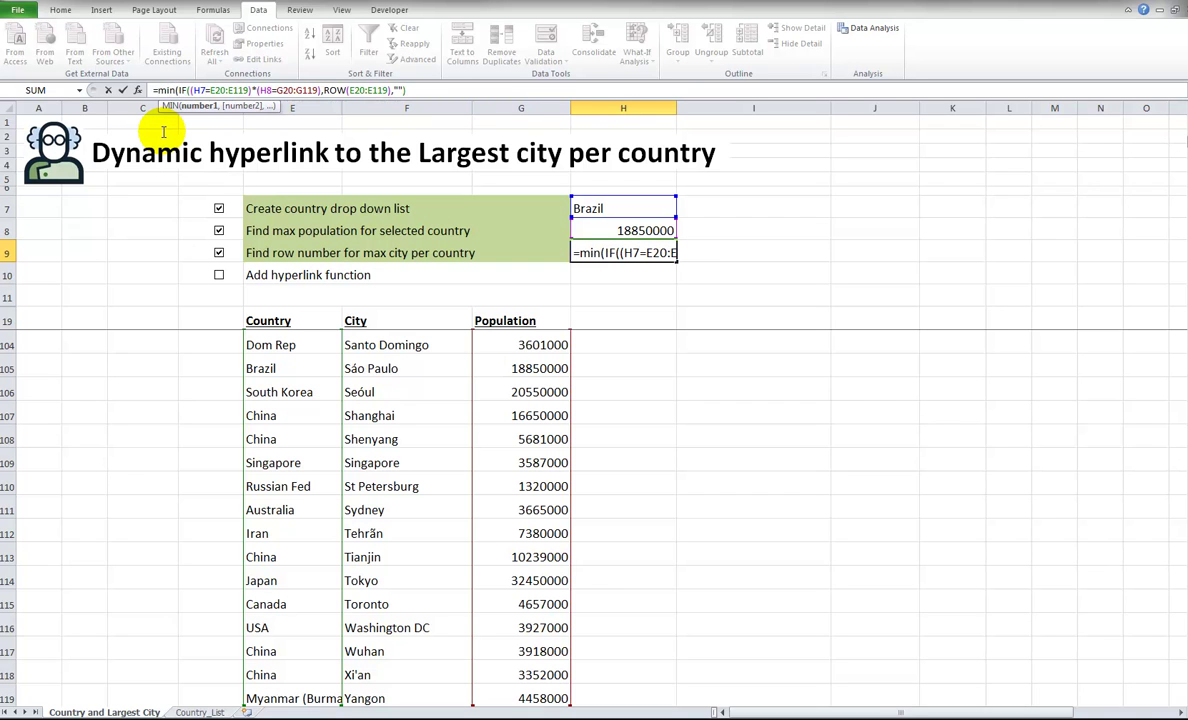
key(End)
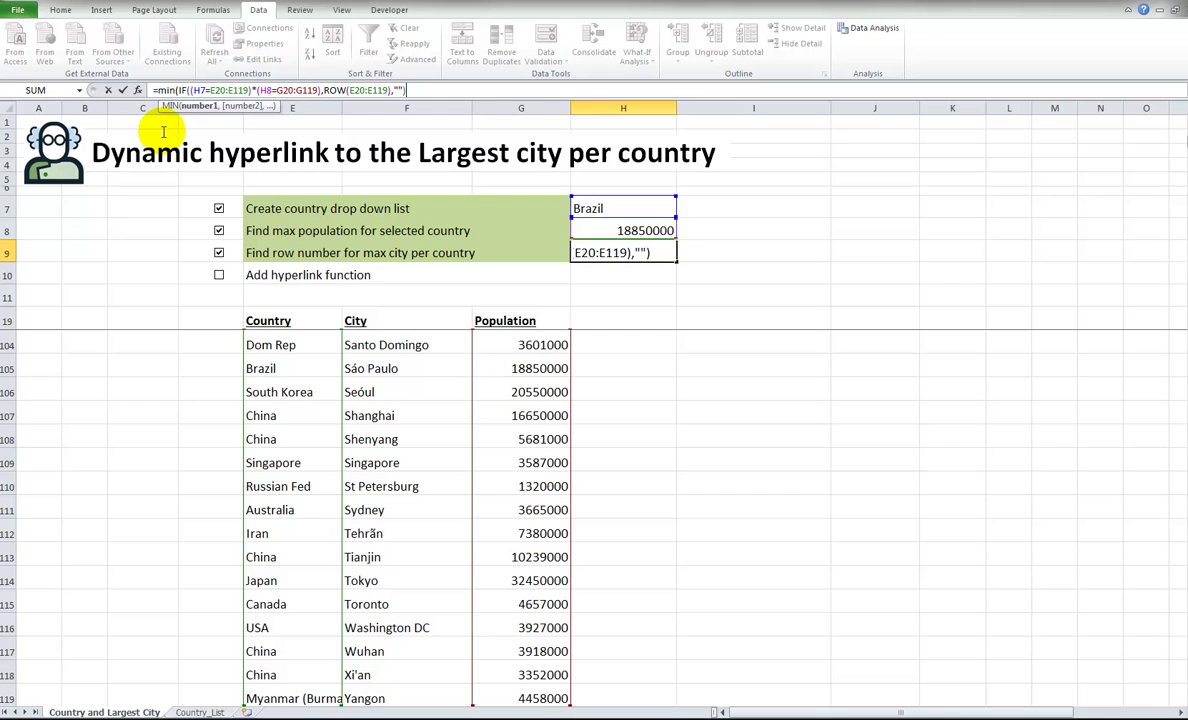
text())
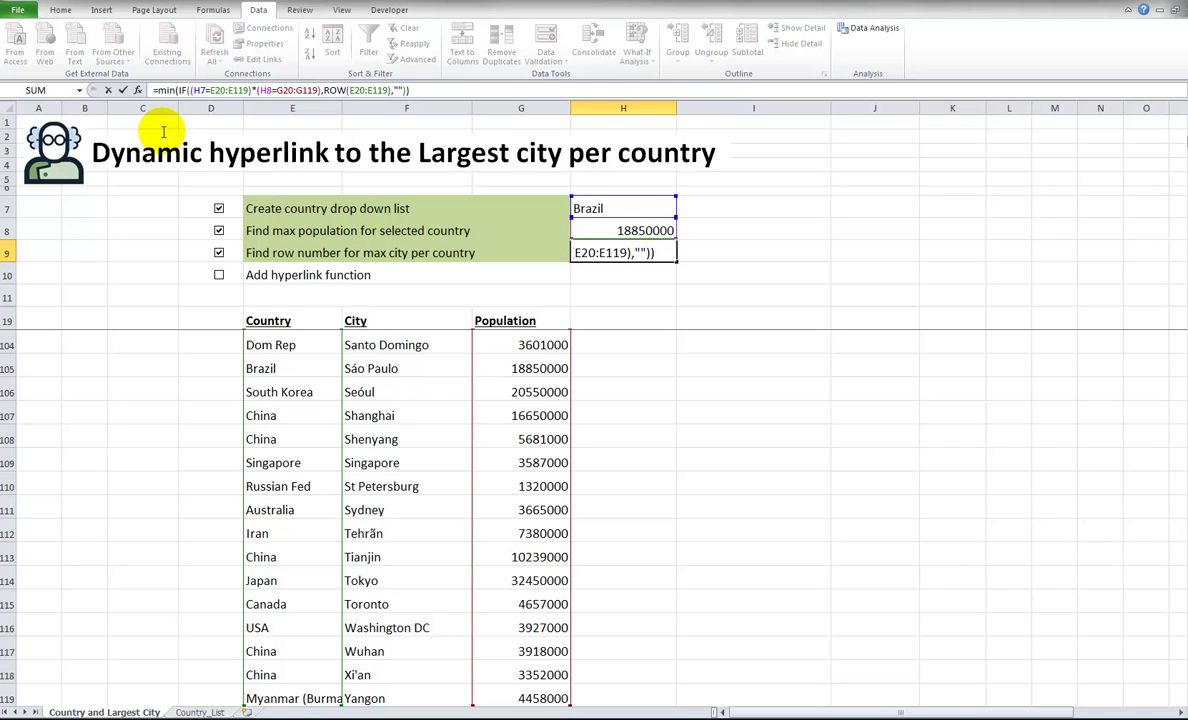
key(ctrl+shift+Return)
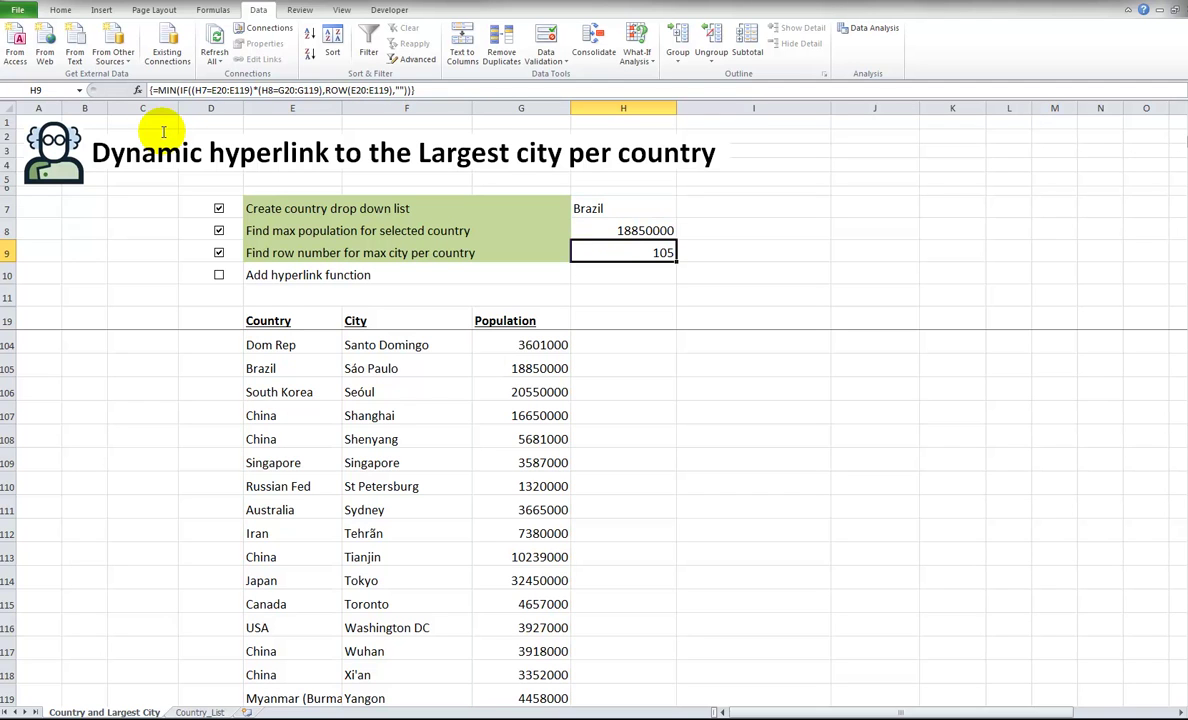
- Verify row 105 shows Brazil, São Paulo, 18850000, then tick the hyperlink step and select H10
click(265, 367)
click(390, 370)
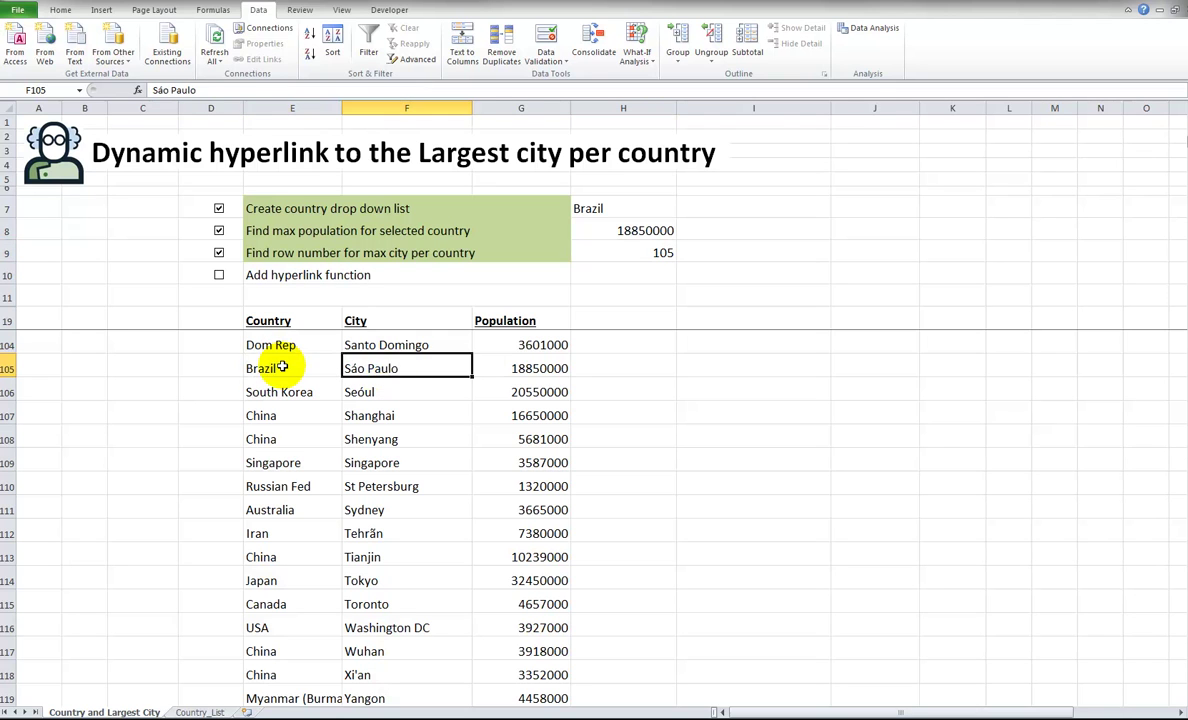
click(506, 365)
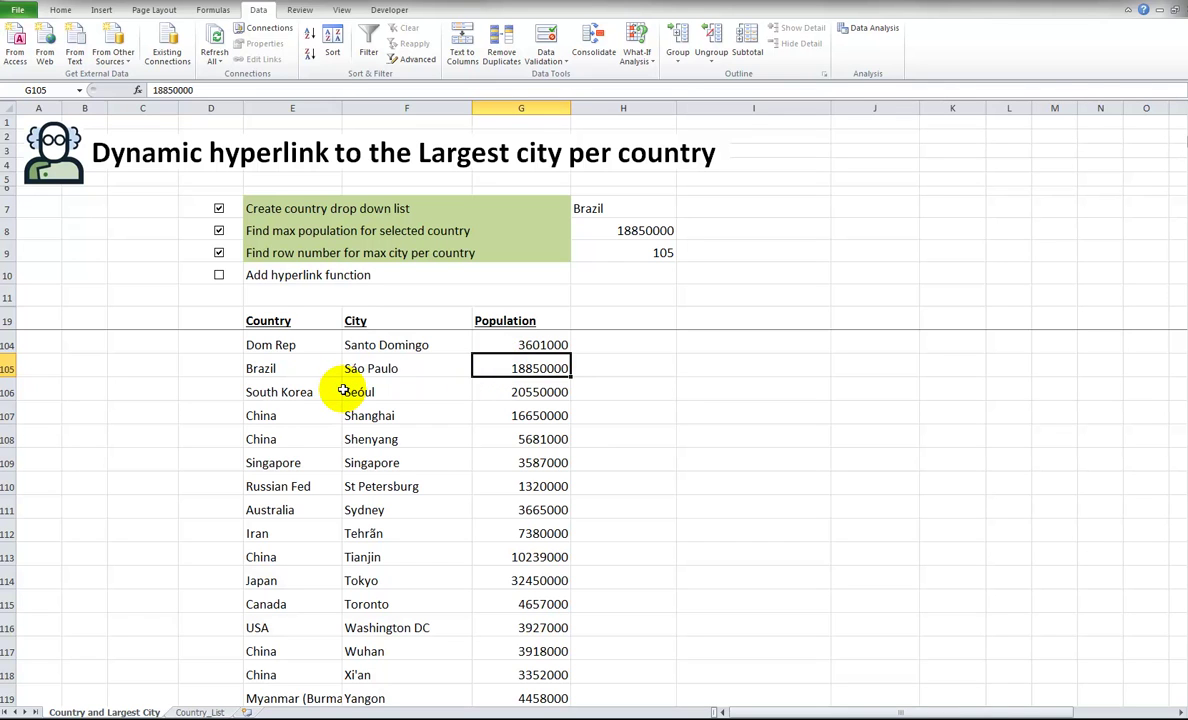
click(219, 274)
click(621, 272)
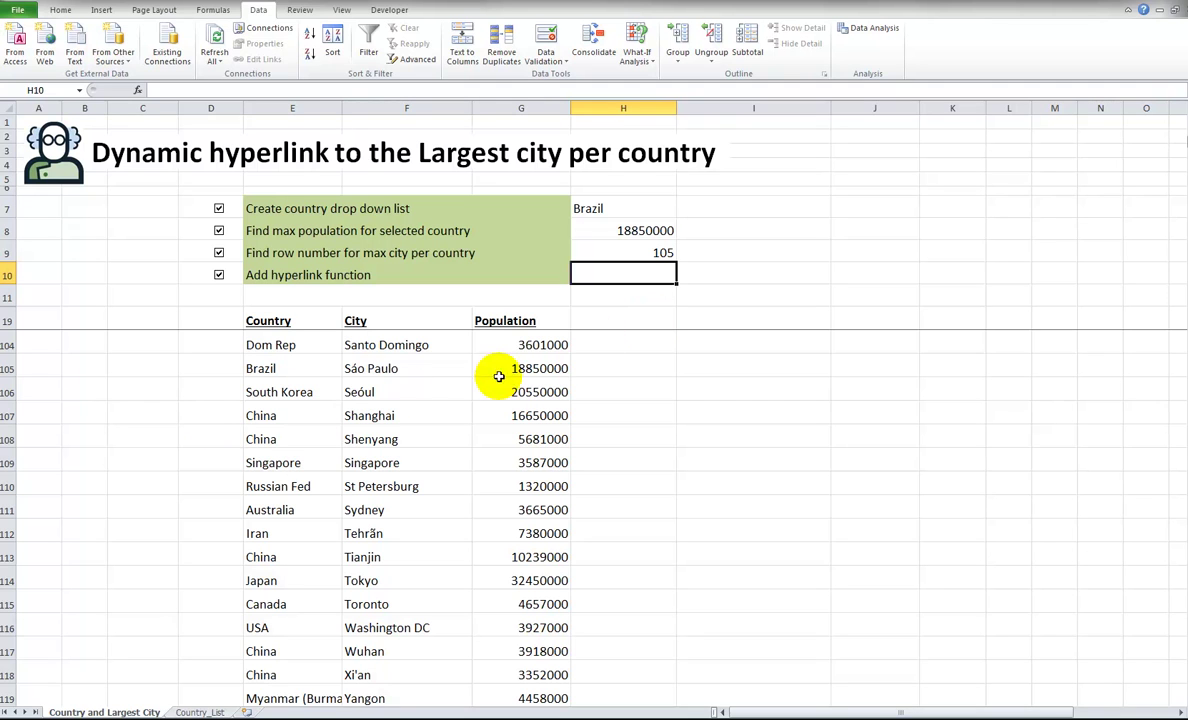
- Enter =HYPERLINK("#"&"E"&H9,"Link: largest city "&H7) in H10, accepting Excel's correction
text(=)
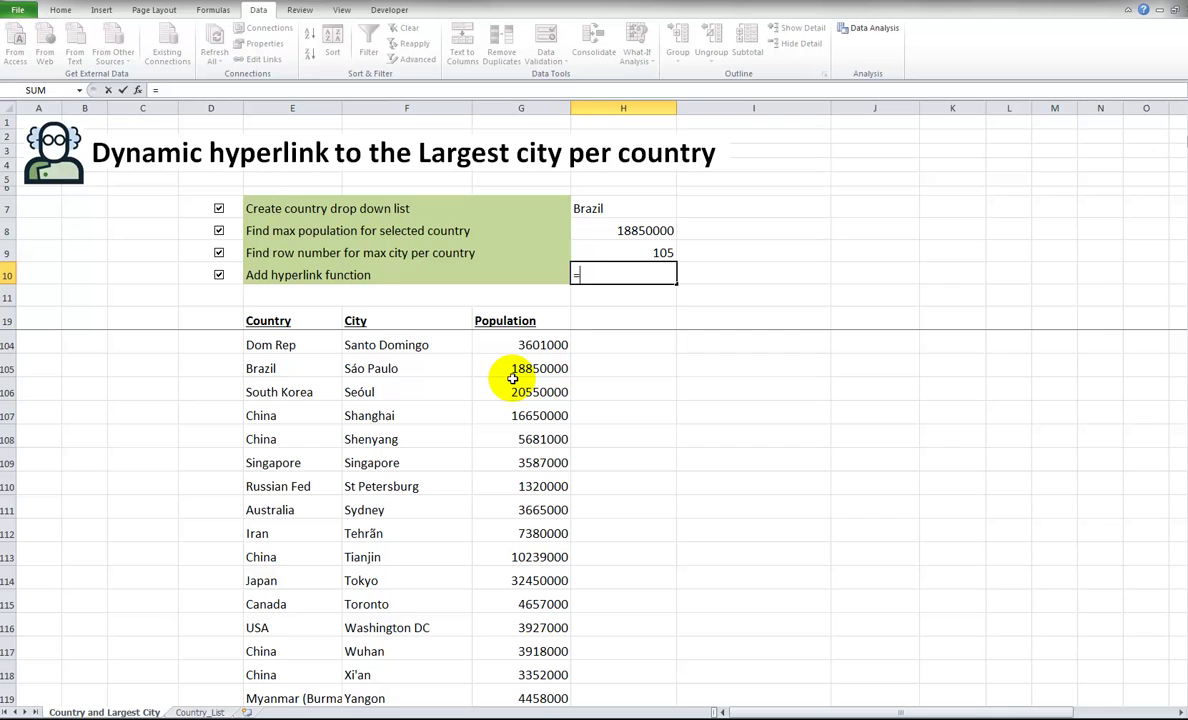
text(hyper)
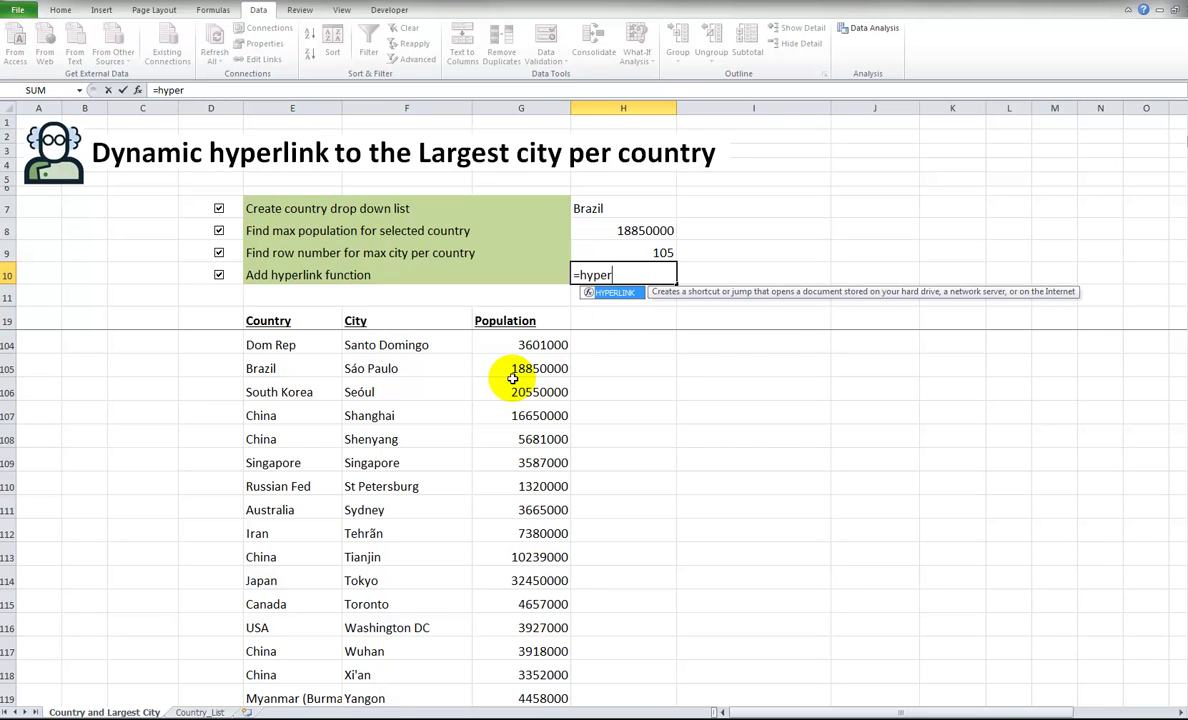
text(link()
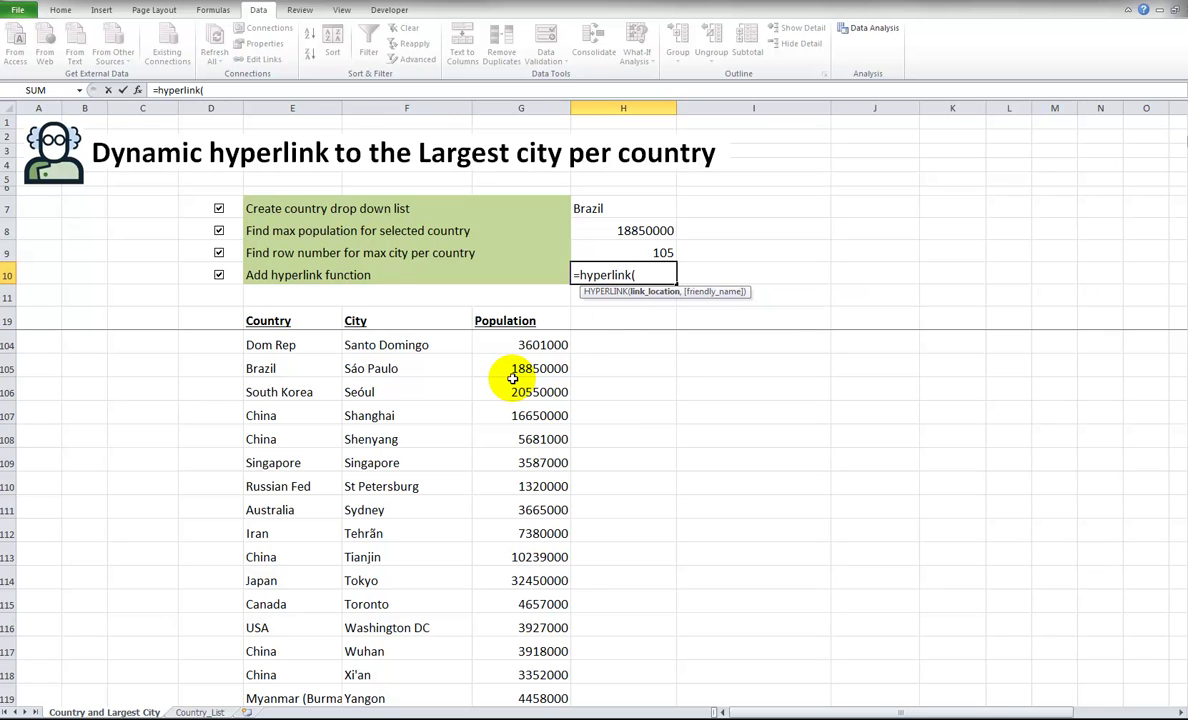
text("#"&"E"&)
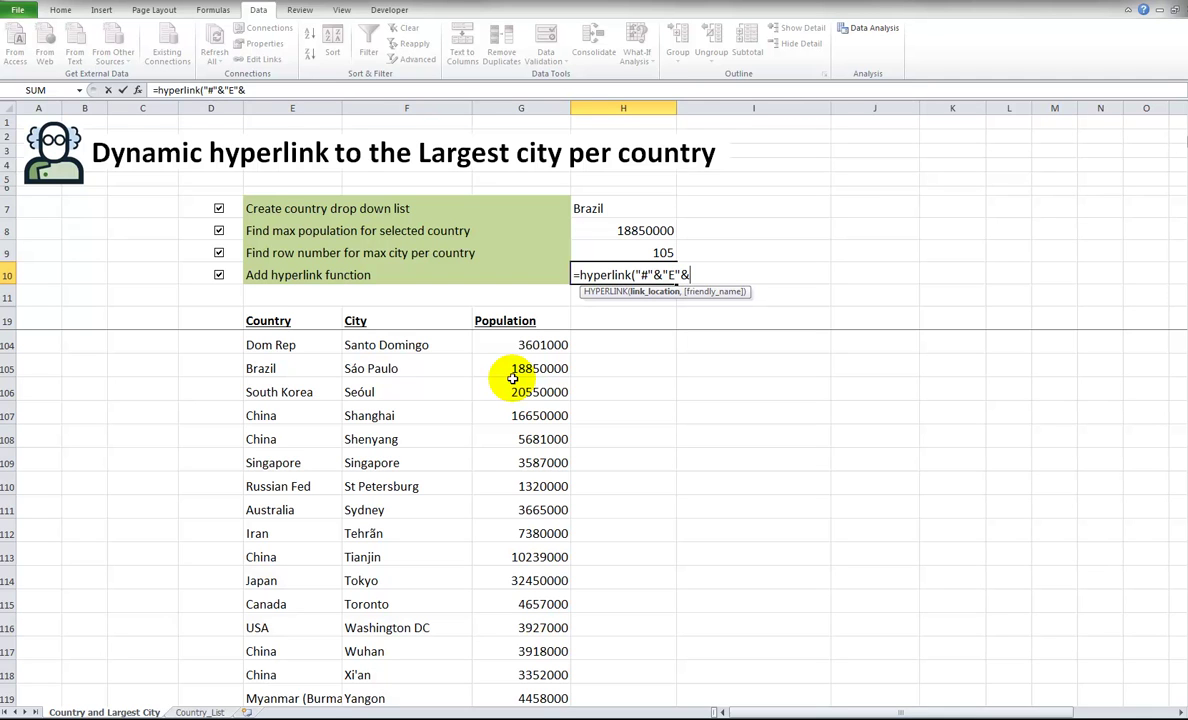
key(Up)
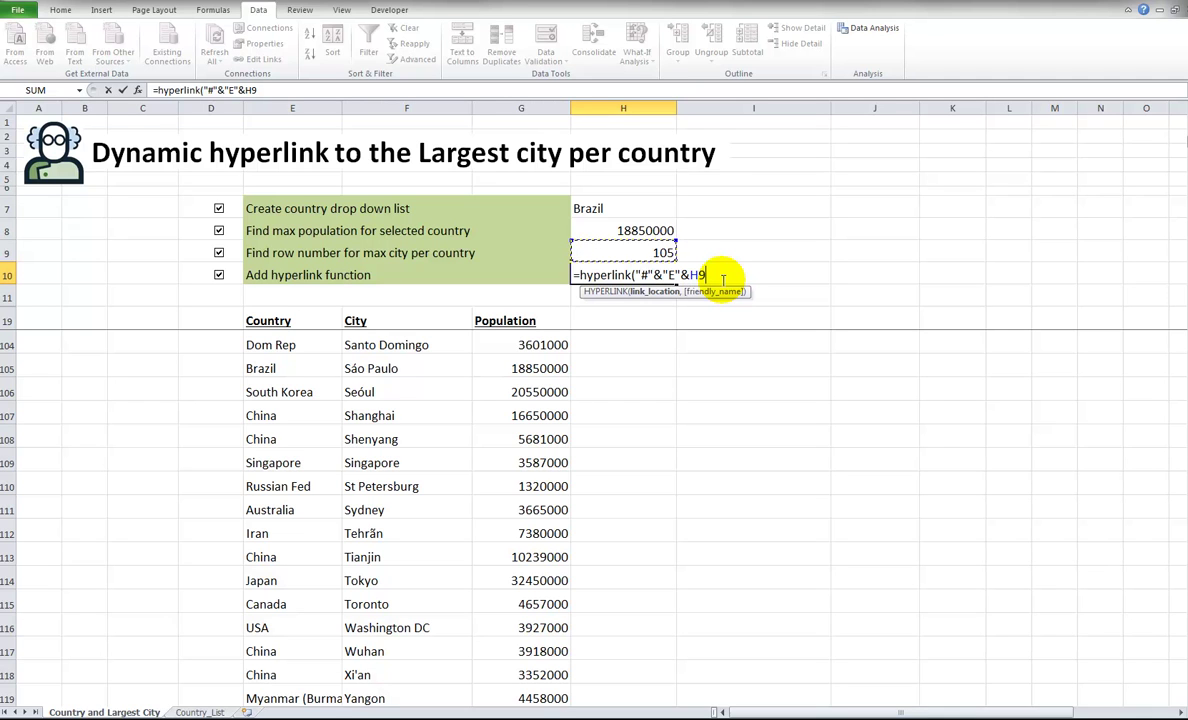
text(,)
text("Larg)
key(BackSpace)
key(BackSpace)
key(BackSpace)
text(ink: largest )
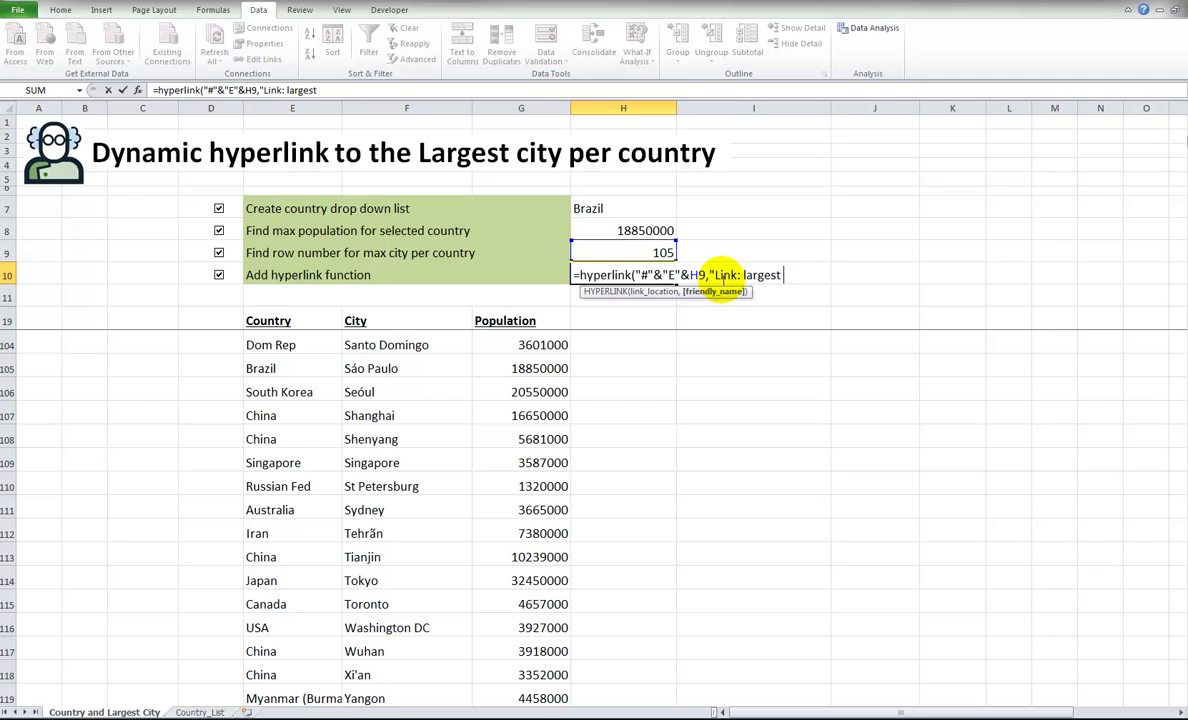
text(city "&)
click(605, 208)
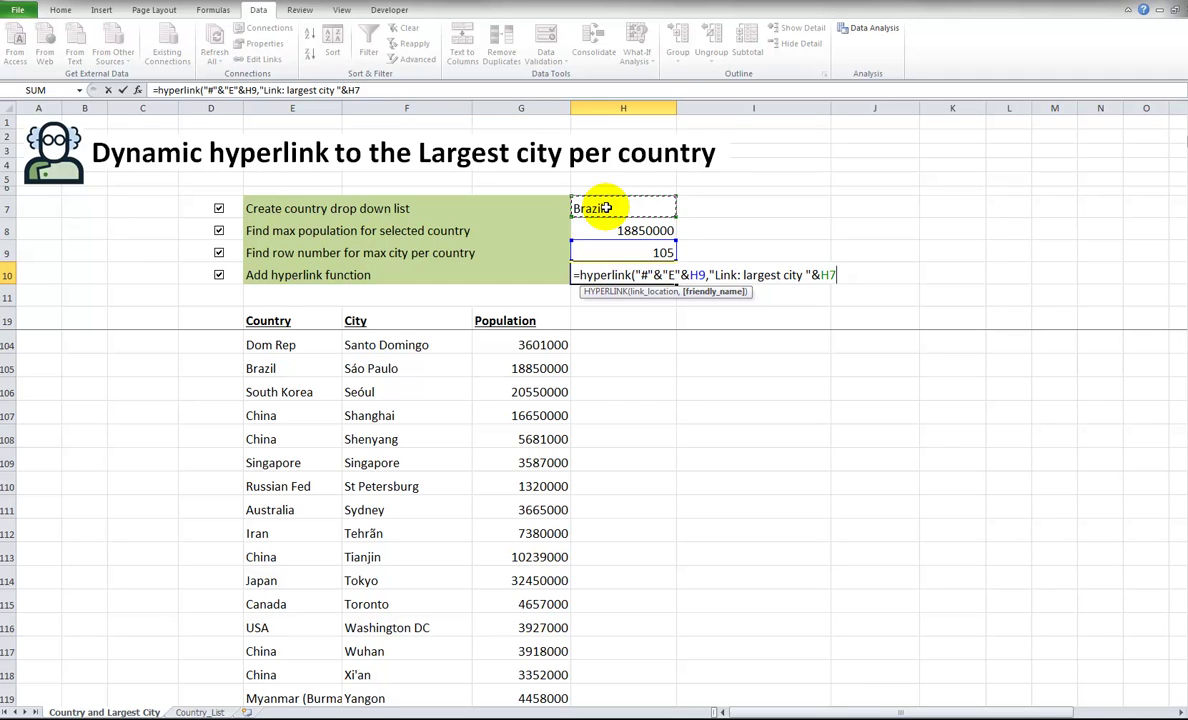
text(")
key(Return)
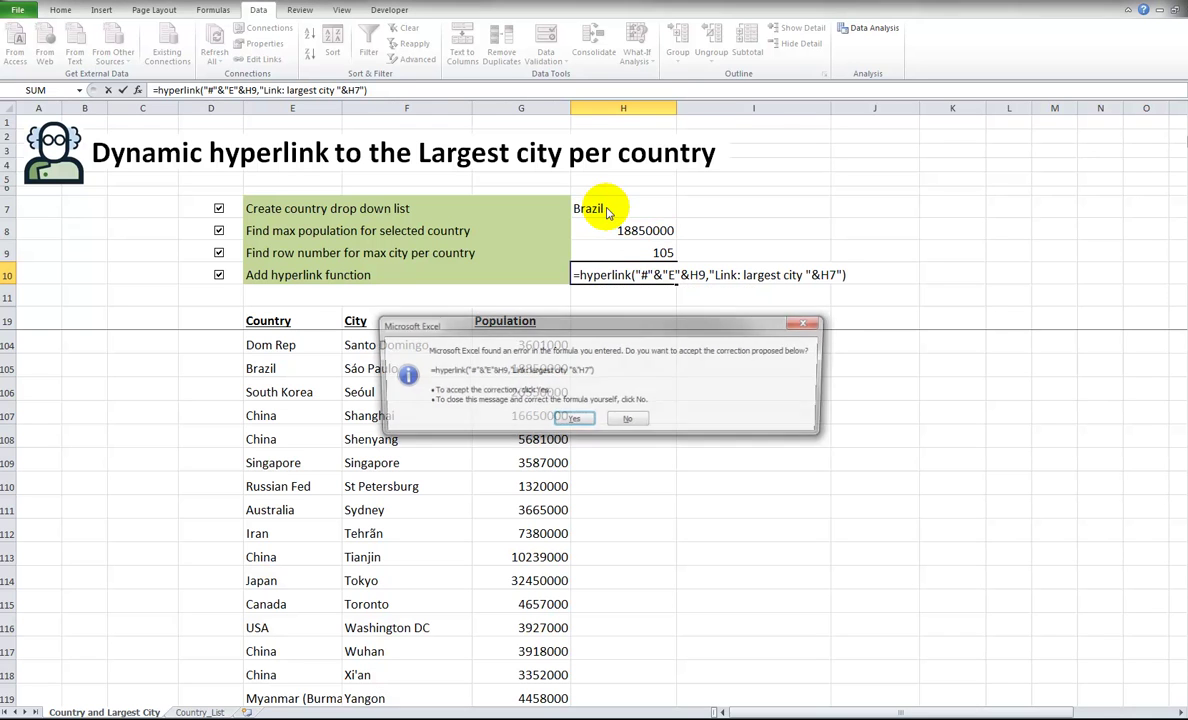
key(Down)
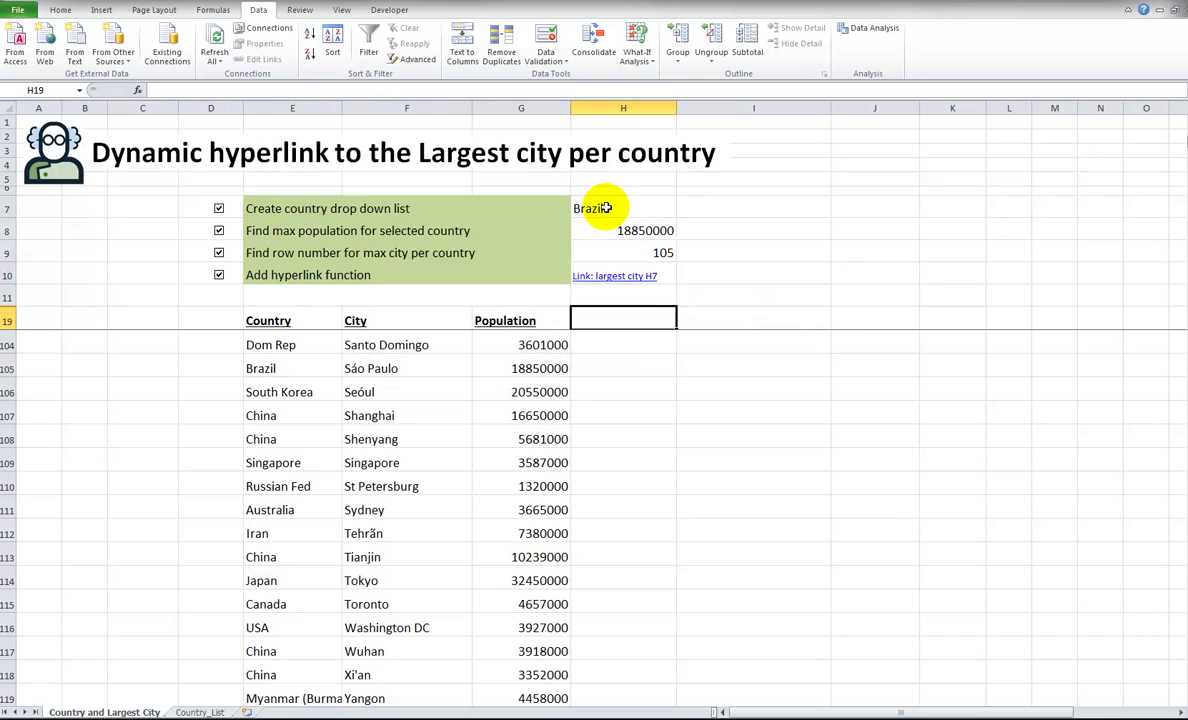
- Follow the H10 link to row 105, then switch H7 to Canada and reselect H10
click(622, 282)
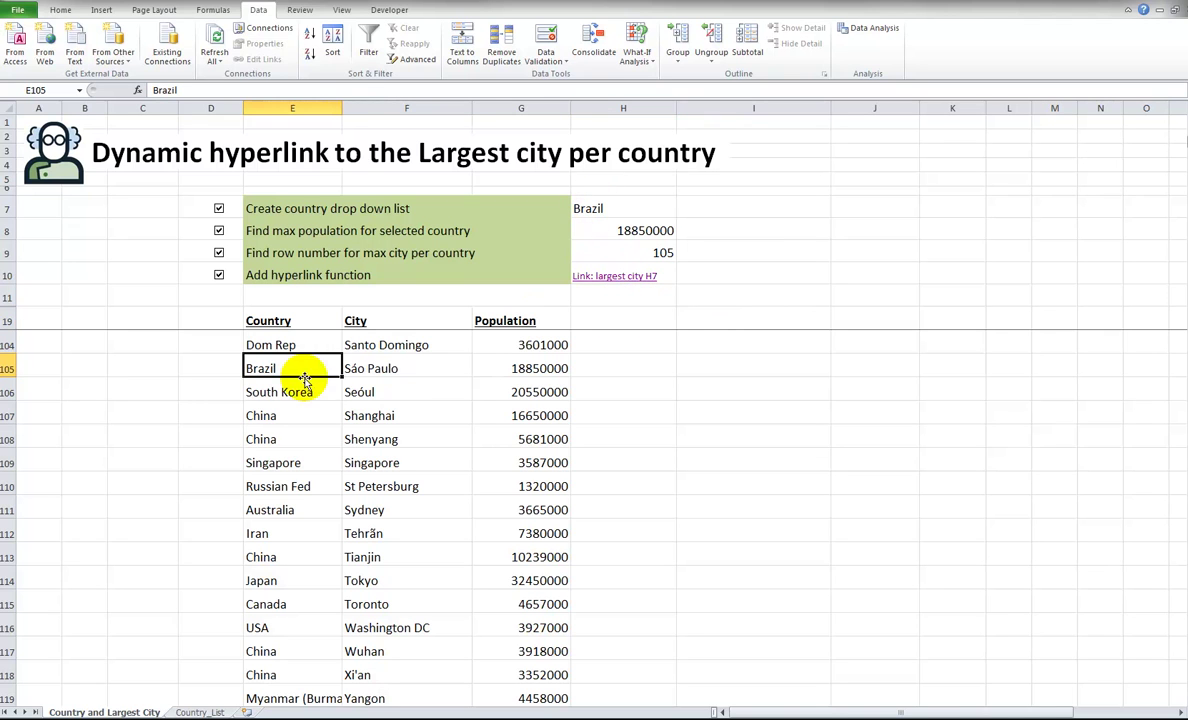
click(612, 205)
click(681, 212)
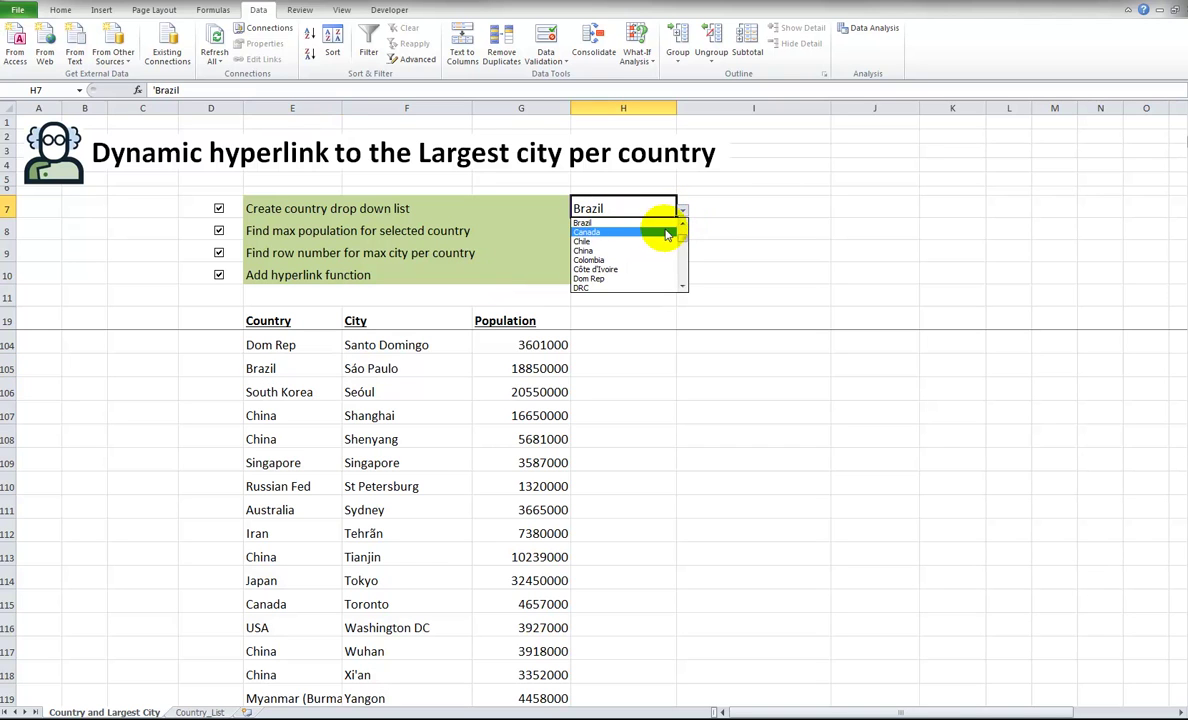
click(655, 232)
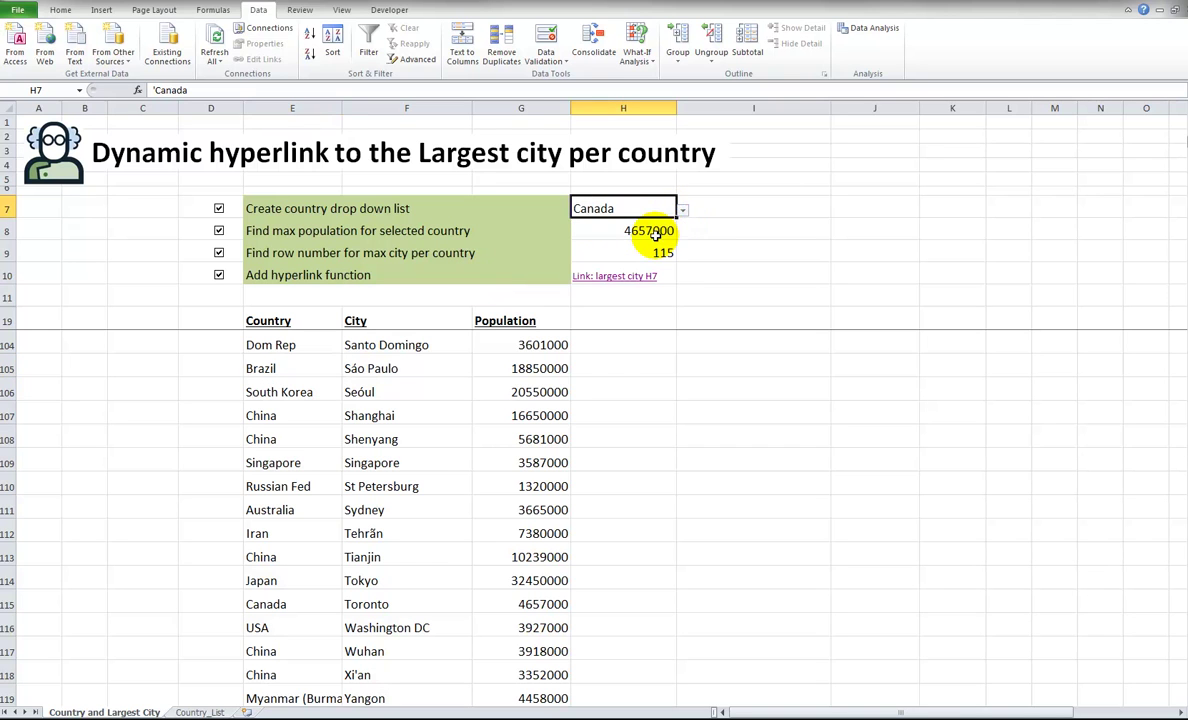
click(631, 294)
key(Up)
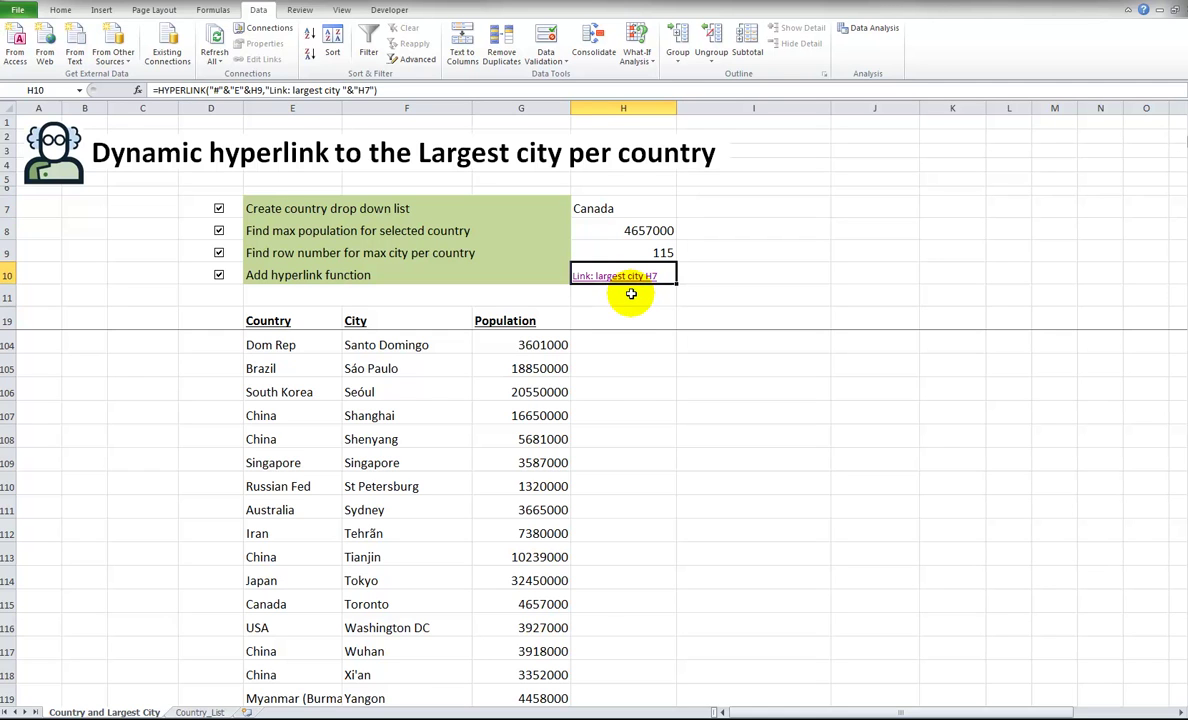
- Remove the stray quote before H7 so the label reads 'Link: largest city Canada'
click(357, 90)
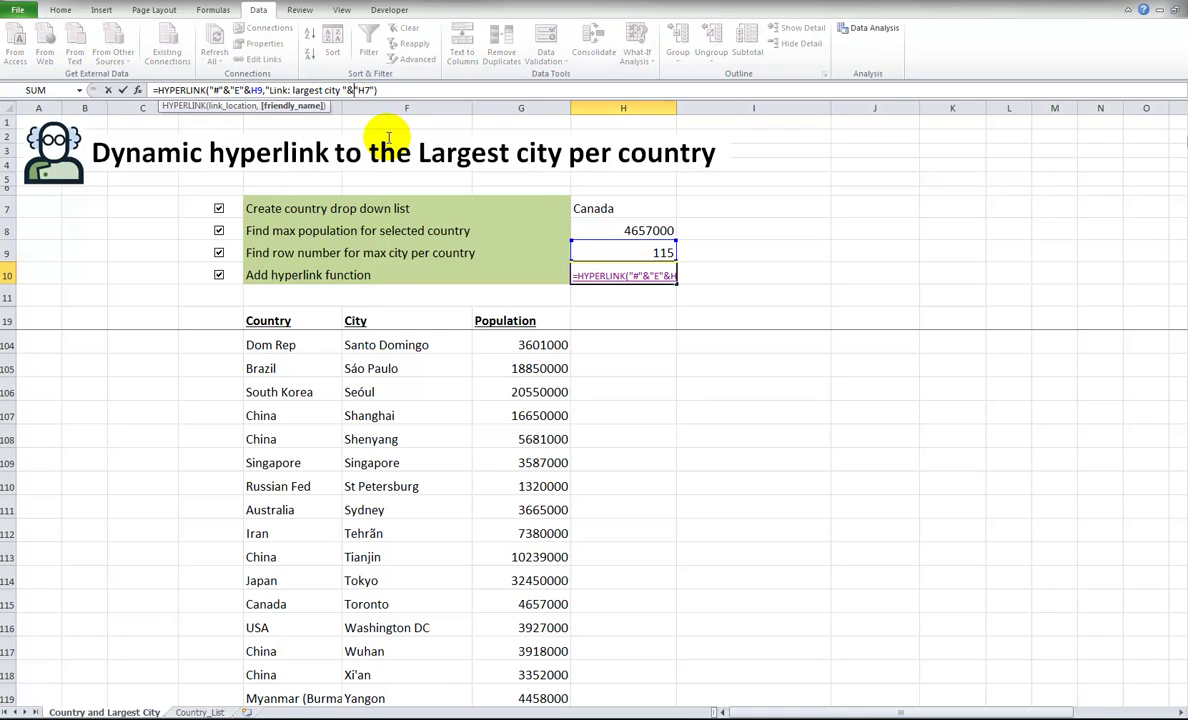
key(Delete)
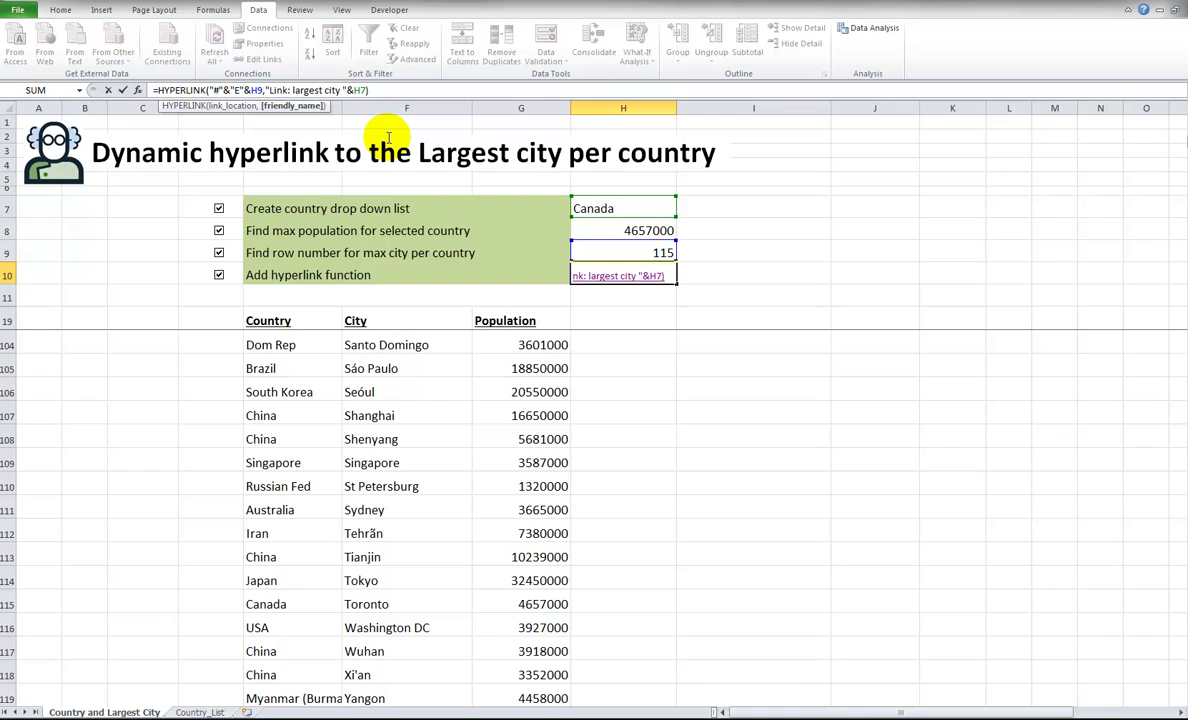
key(Return)
key(Down)
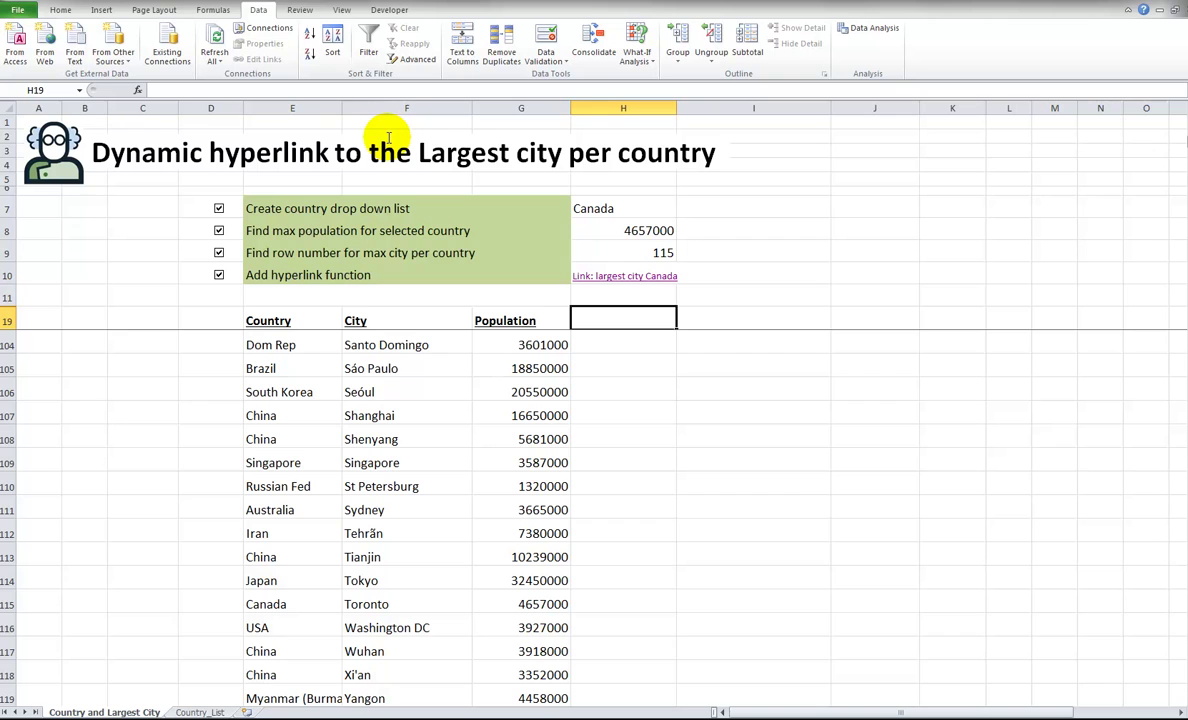
- Follow the Canada link and verify Toronto with 4657000 in row 115
click(590, 275)
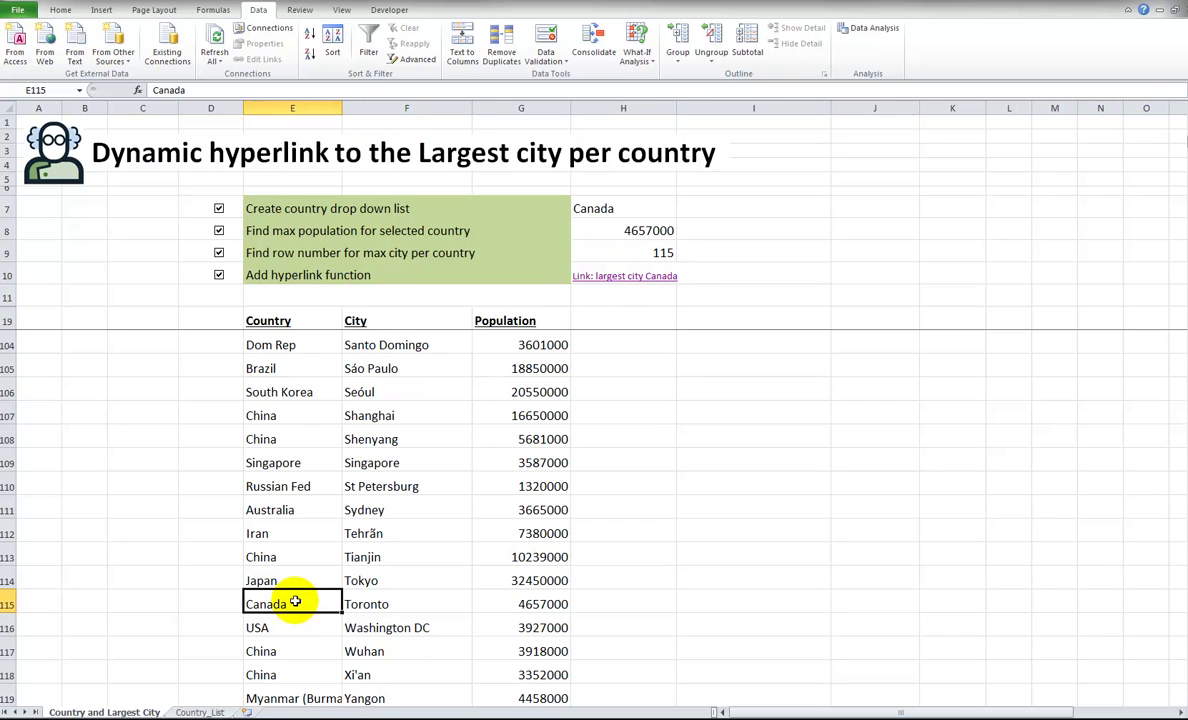
click(388, 596)
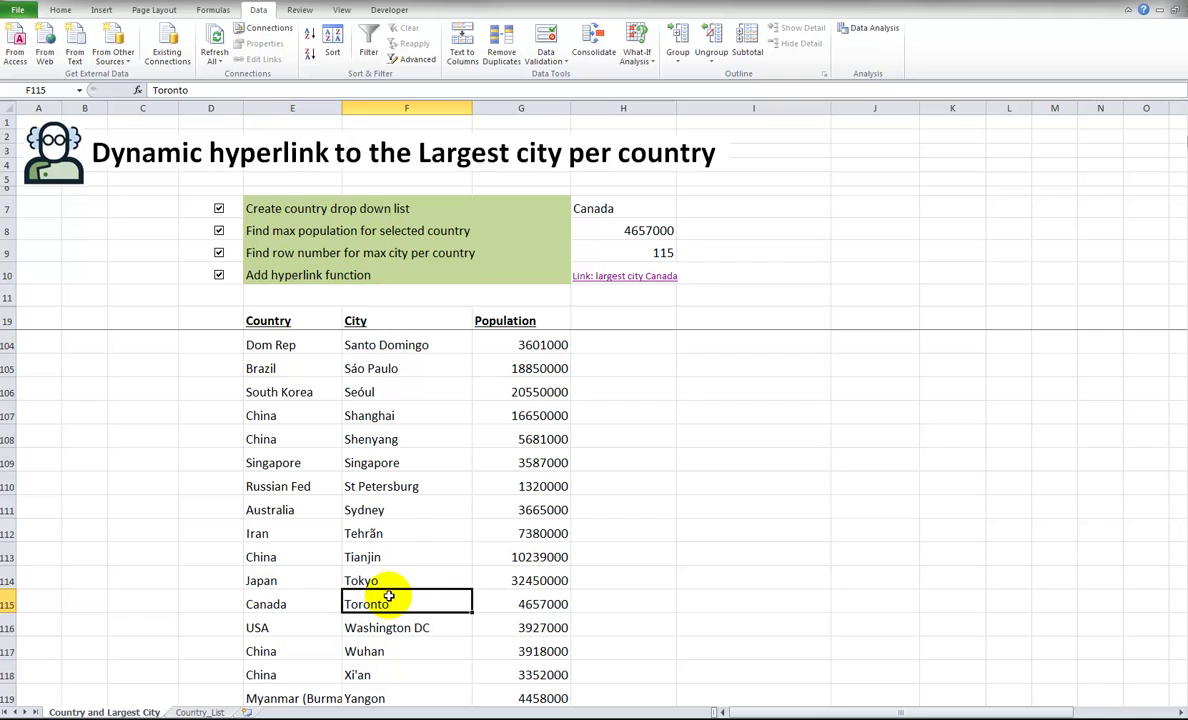
click(507, 604)
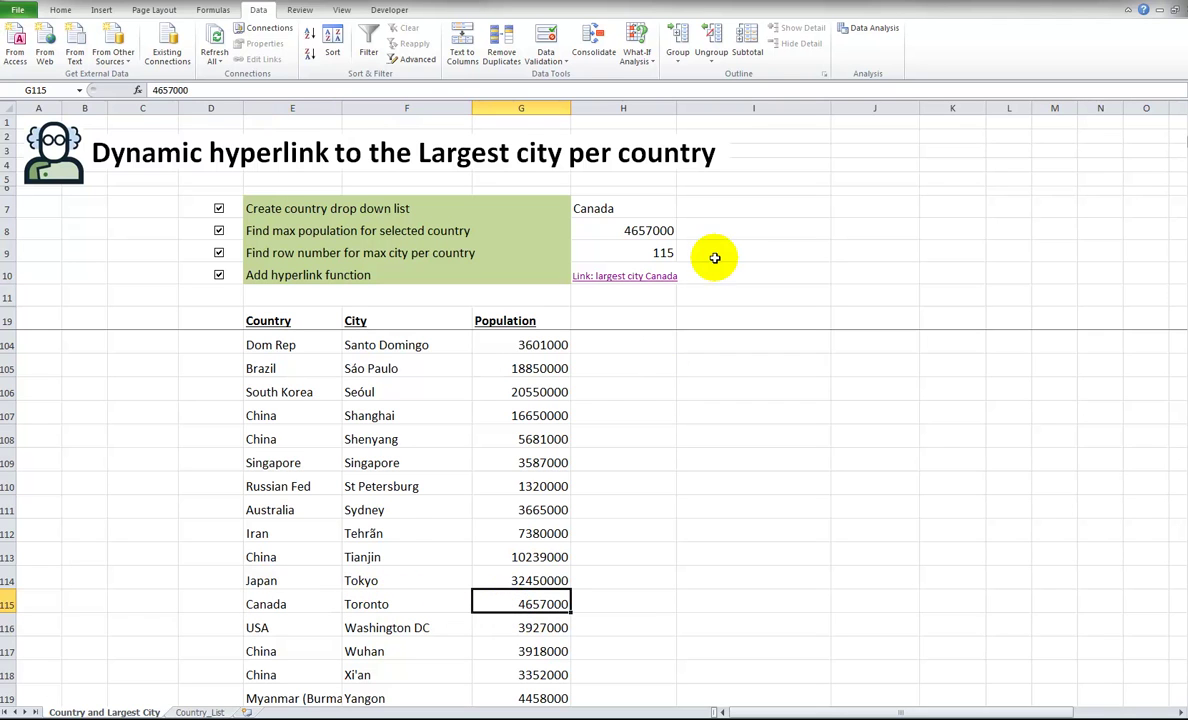
click(645, 296)
click(615, 209)
- Choose Colombia in H7 and check H8 and H9 show 6834000 and row 34
click(682, 209)
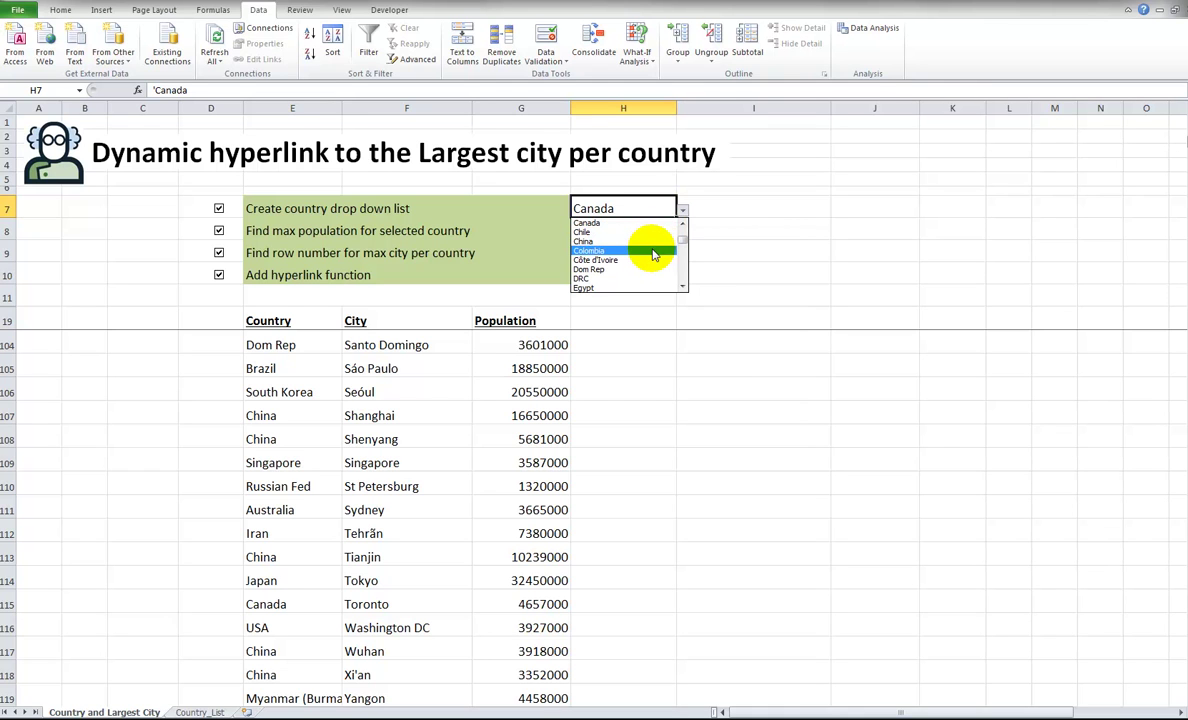
click(653, 252)
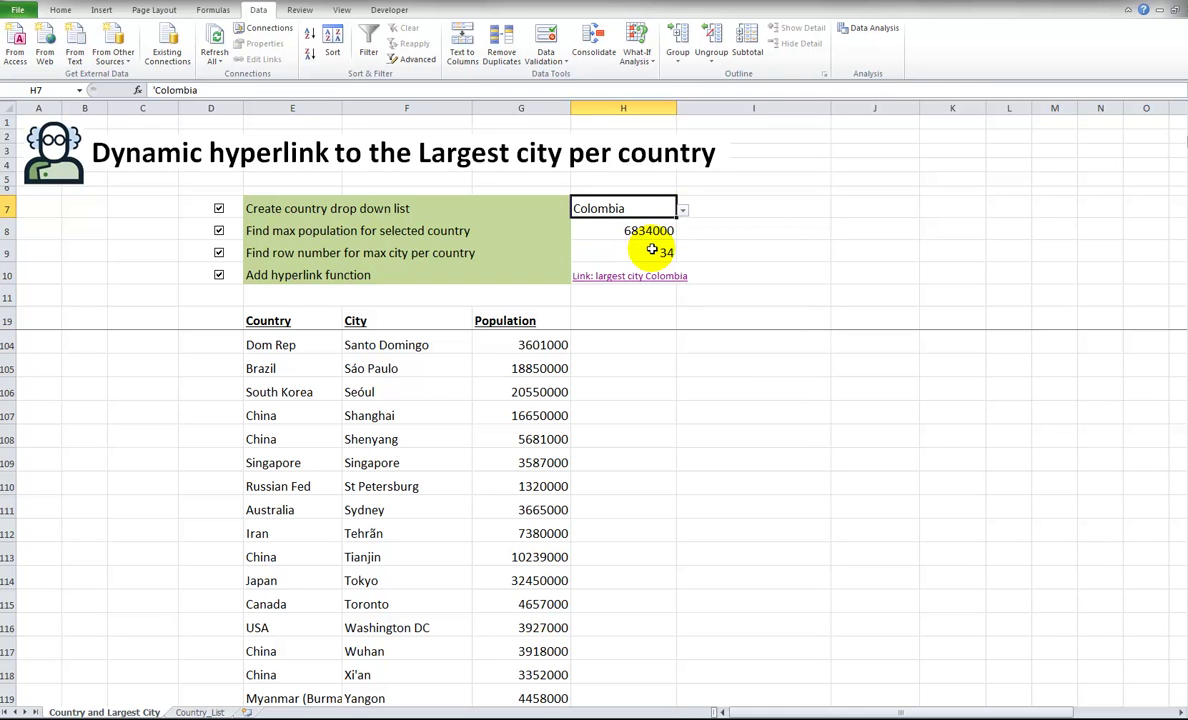
click(628, 231)
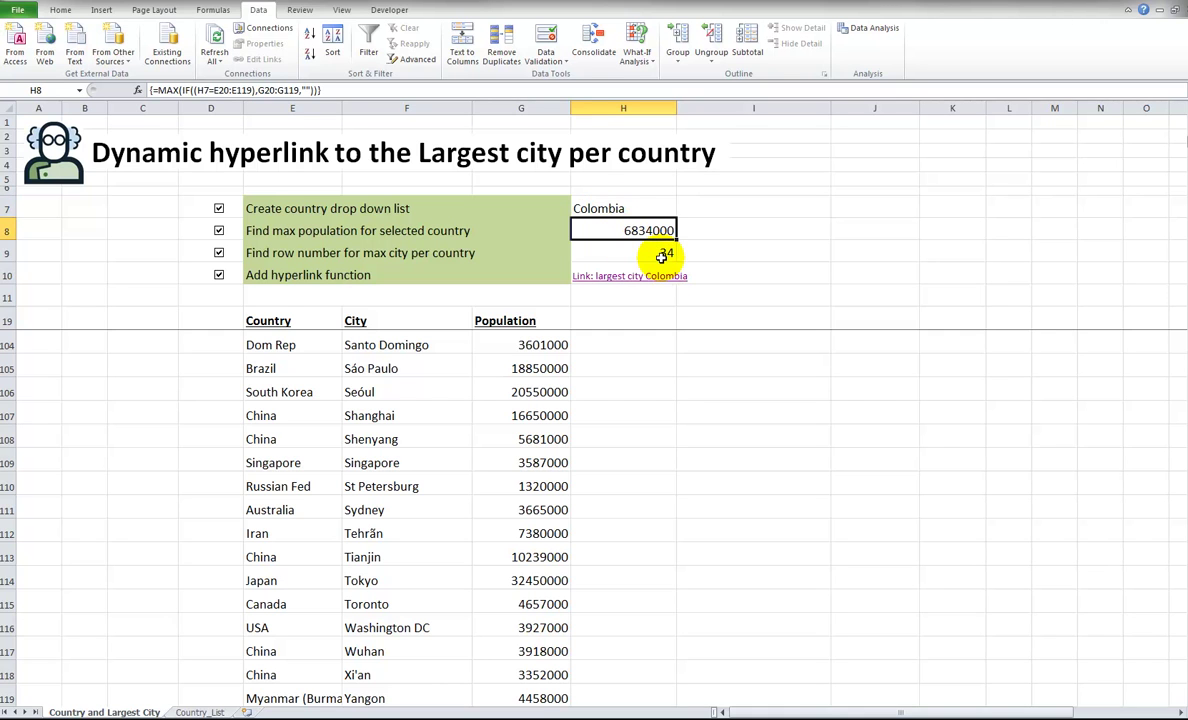
click(662, 256)
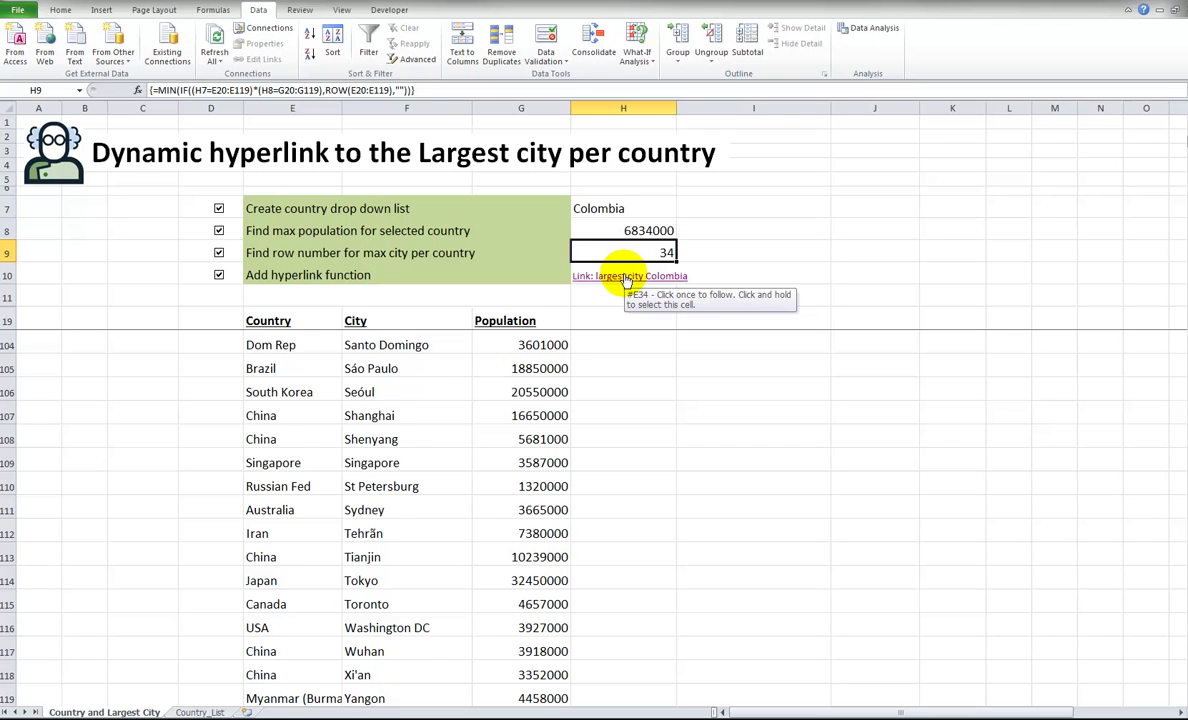
- Follow the Colombia link and verify Bogotá with 6834000 in row 34
click(627, 277)
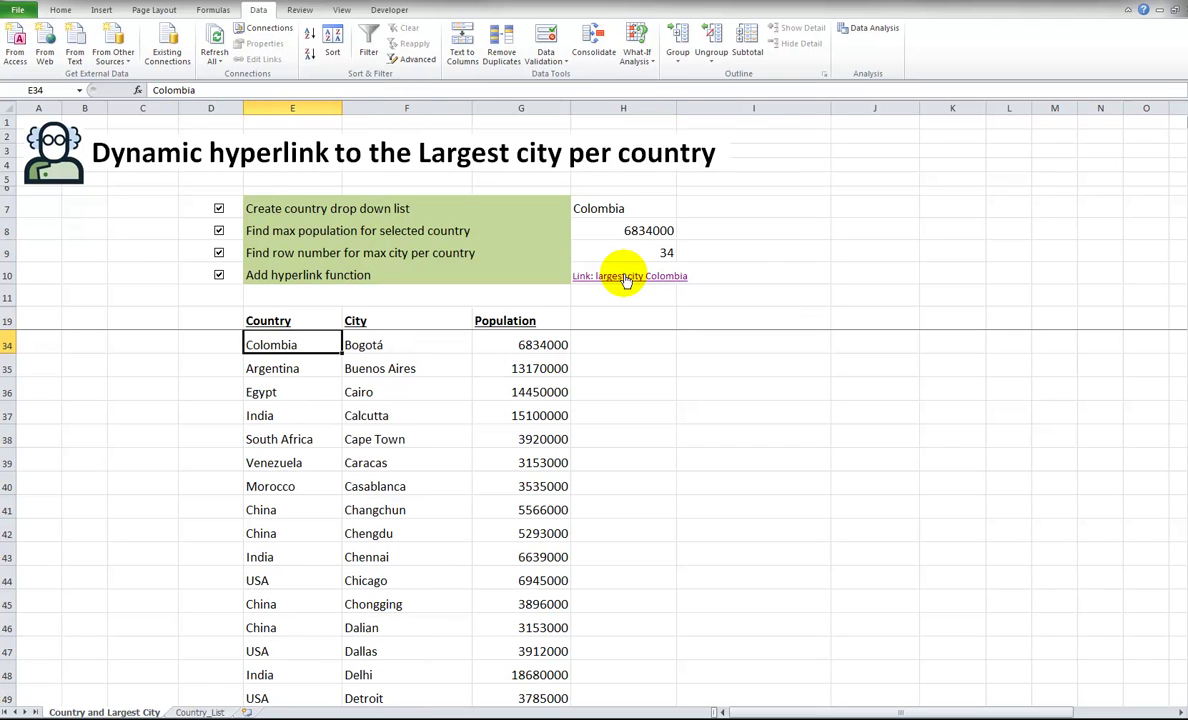
click(348, 338)
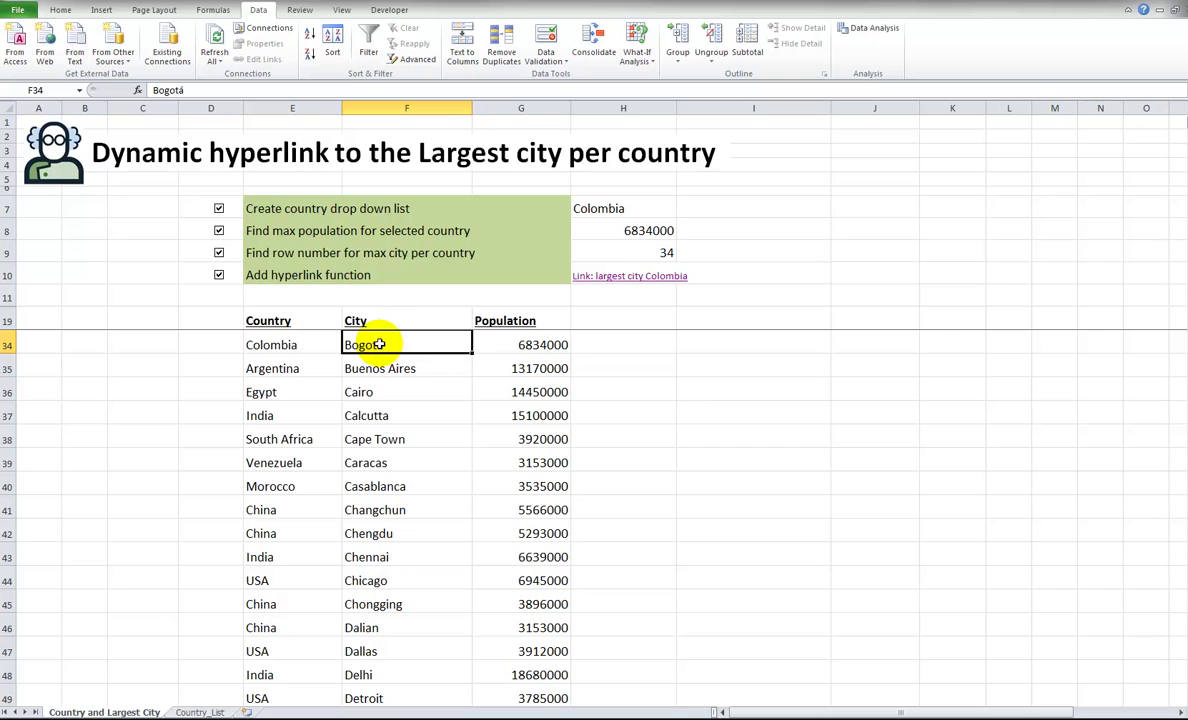
click(537, 344)
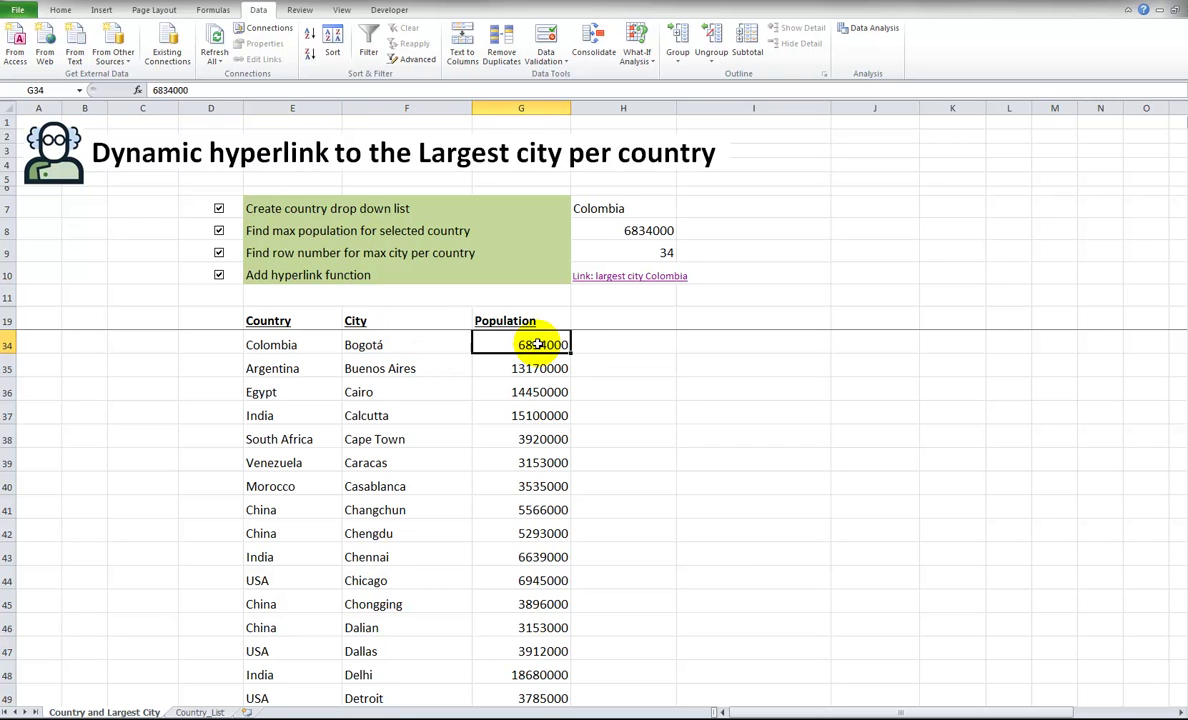
click(610, 297)
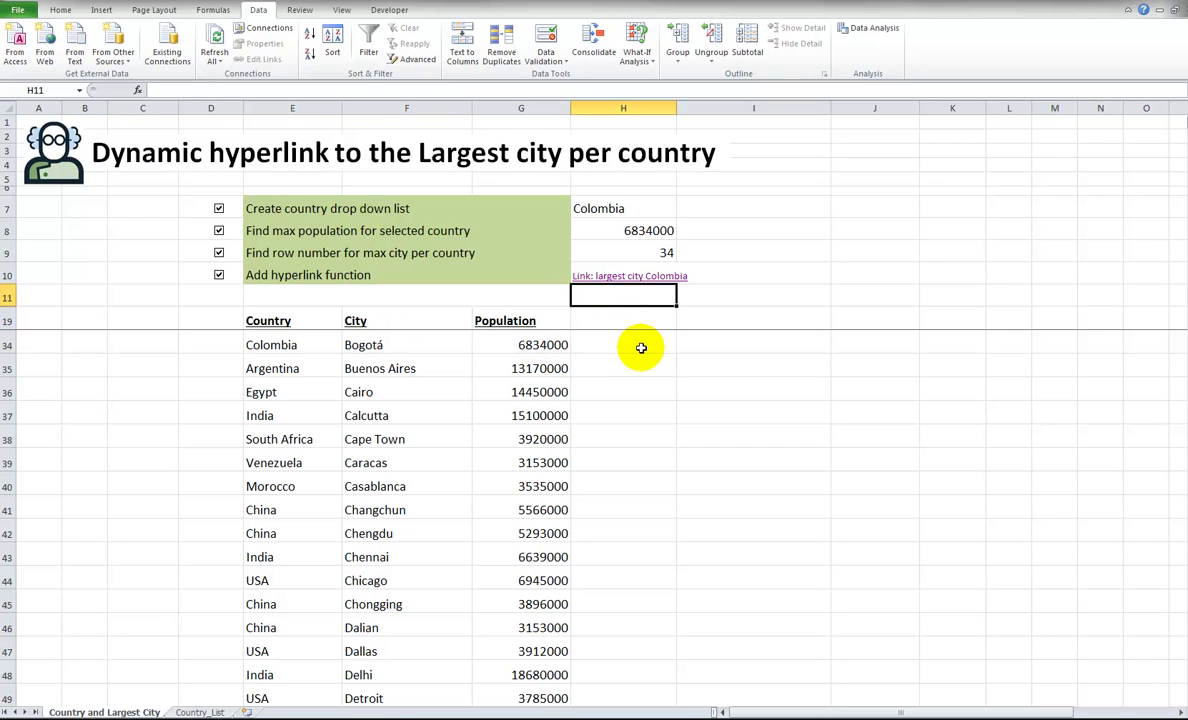
- Copy H8's MAX formula and paste it into I8 as text with a '{ prefix
key(Up)
key(Up)
key(Up)
key(Up)
key(Down)
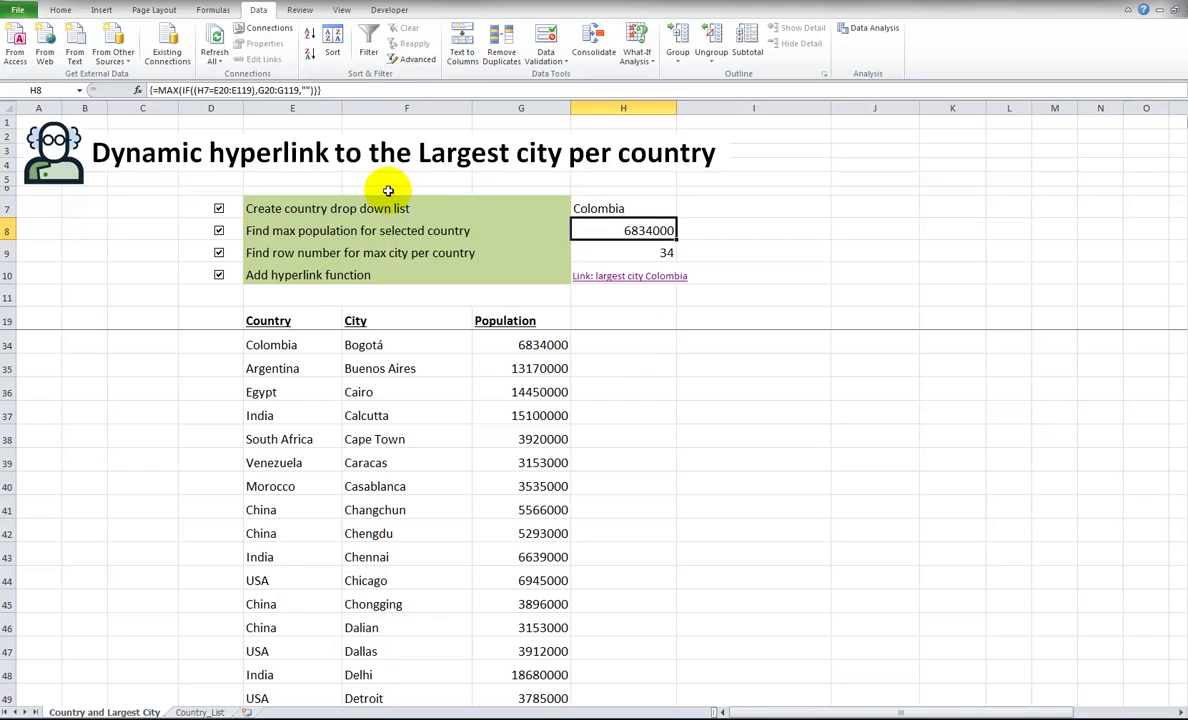
drag(345, 90, 77, 70)
key(ctrl+c)
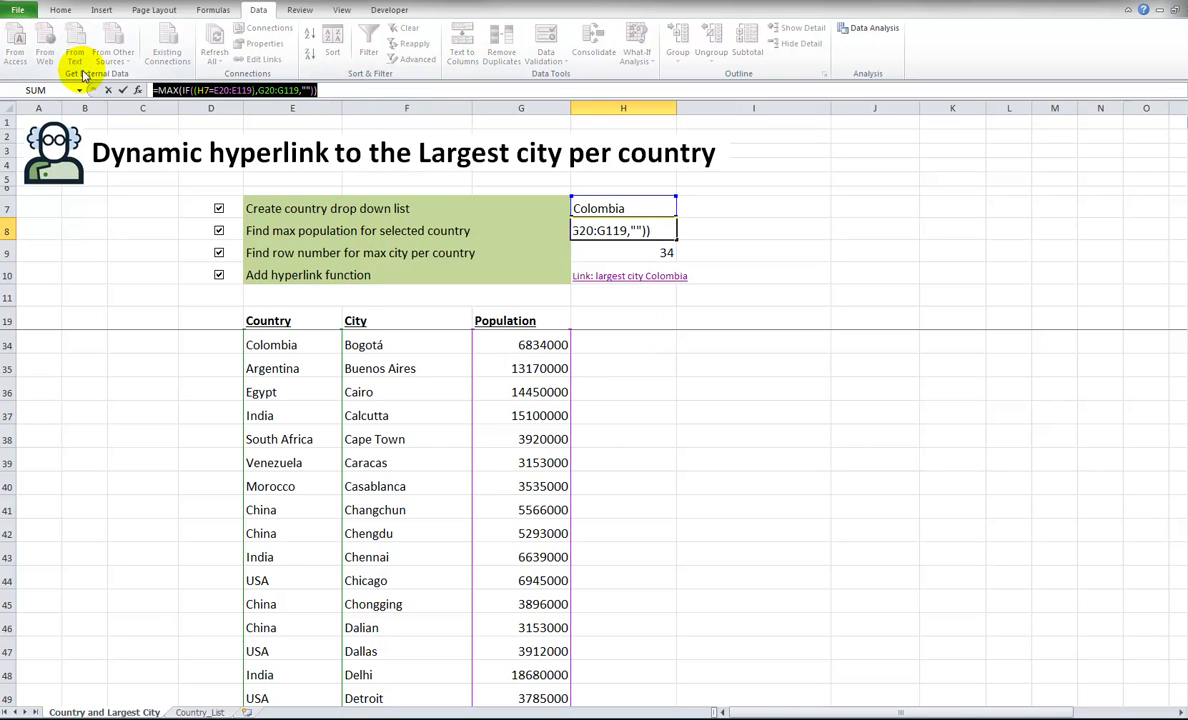
key(ctrl+shift+Return)
click(705, 229)
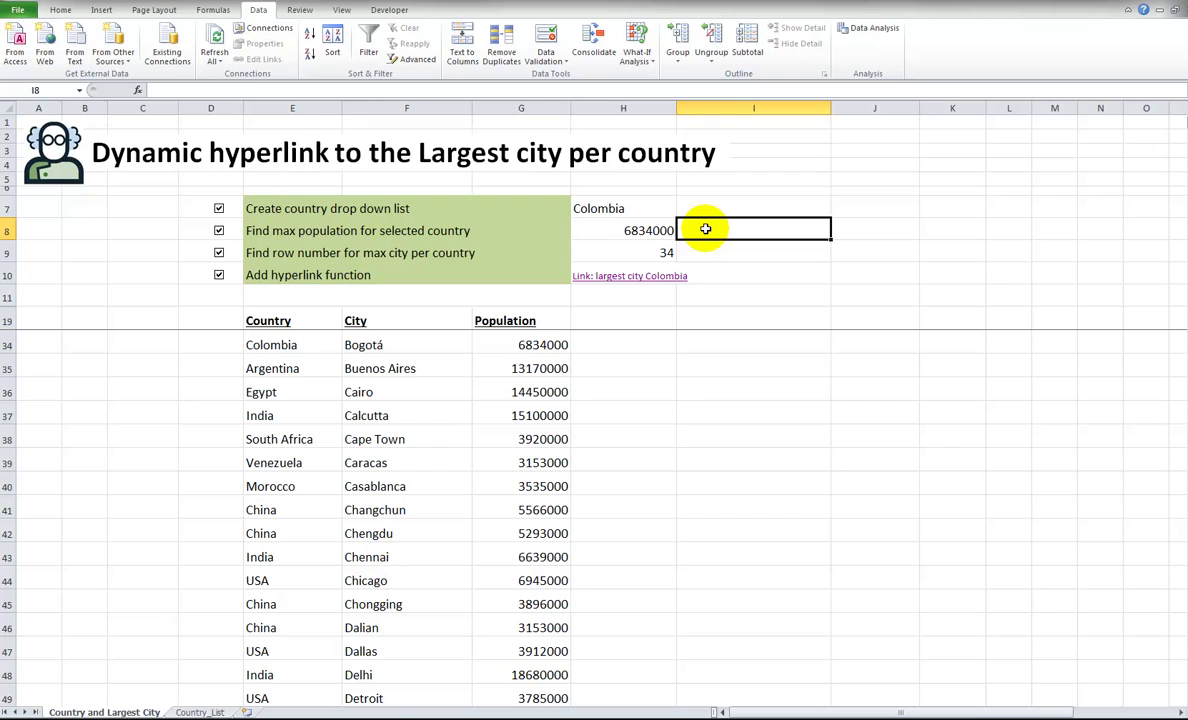
text('()
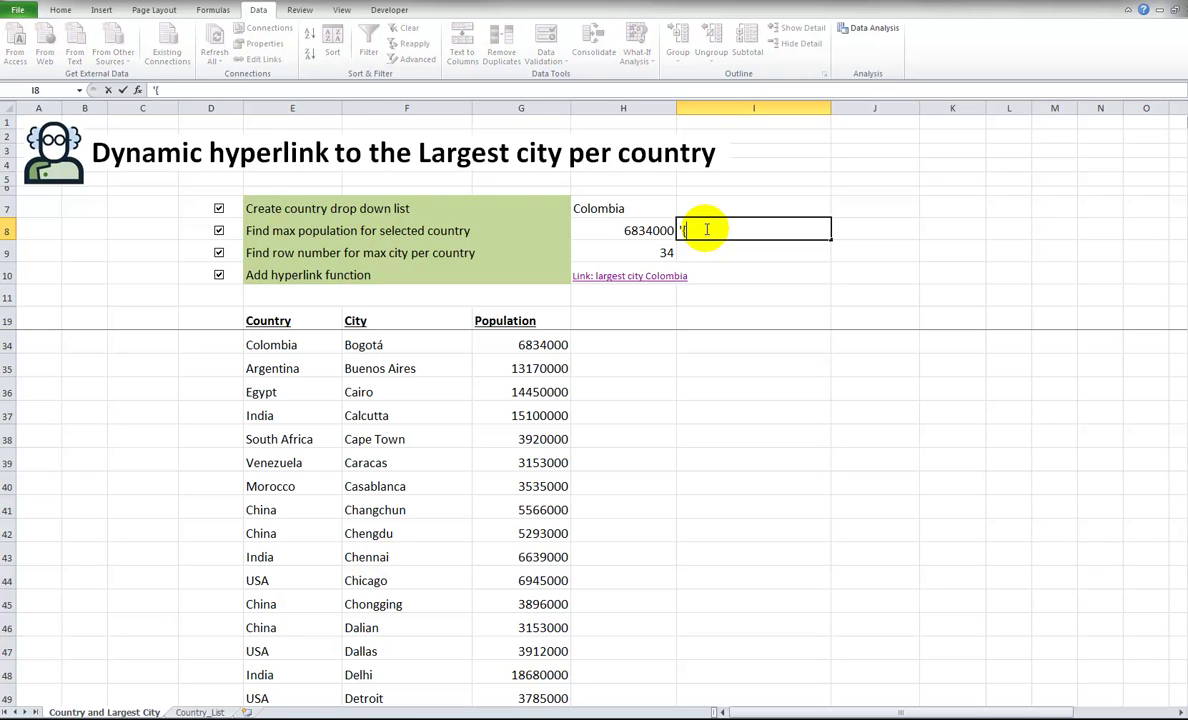
text({)
key(ctrl+v)
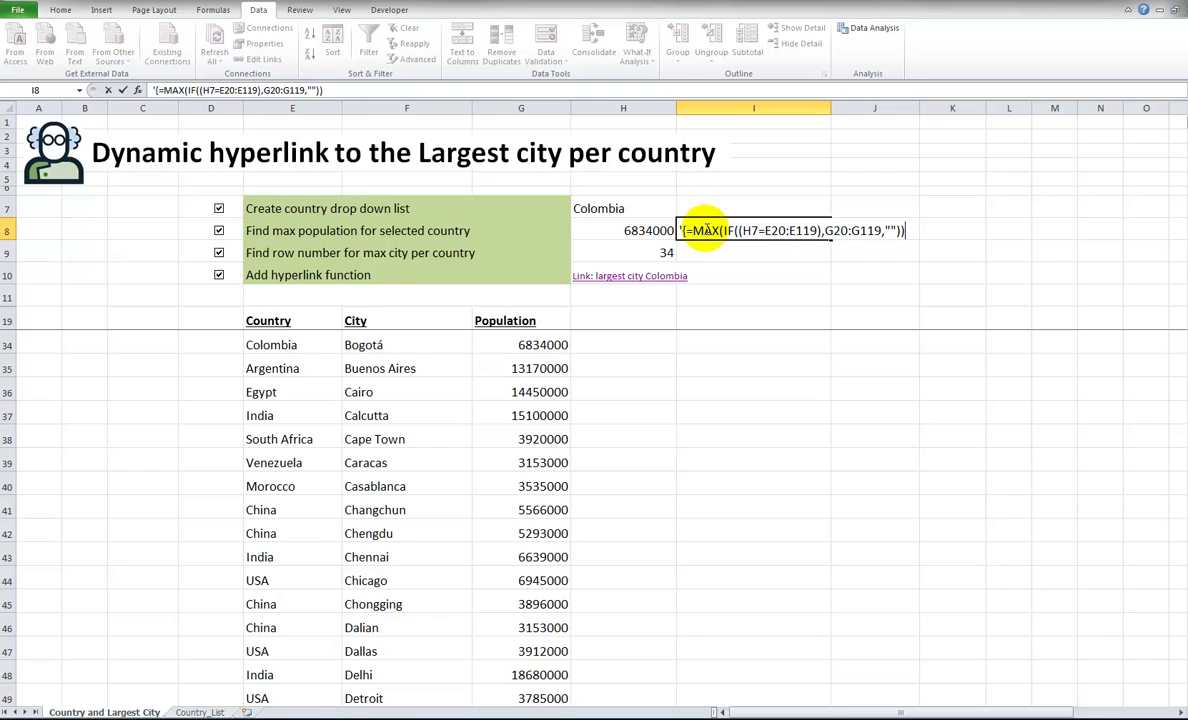
key(Return)
- Copy H9's MIN formula into I9 as text, wrapped in '{ and }
key(Left)
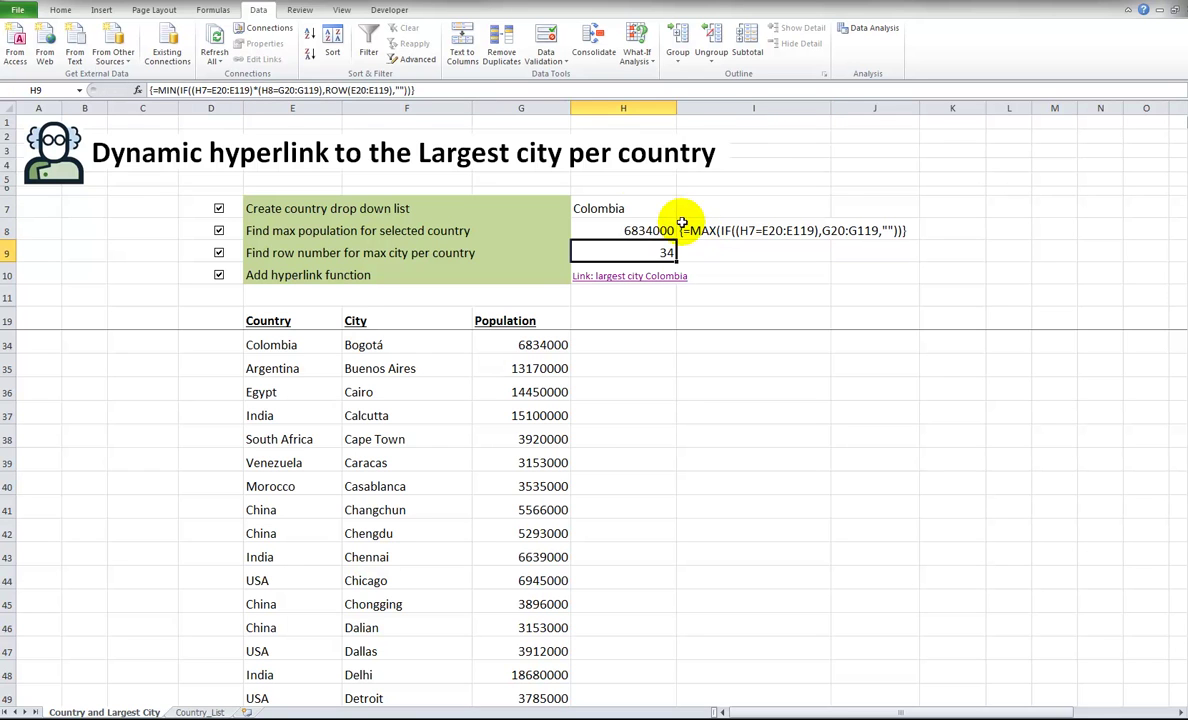
click(500, 90)
shift+click(152, 90)
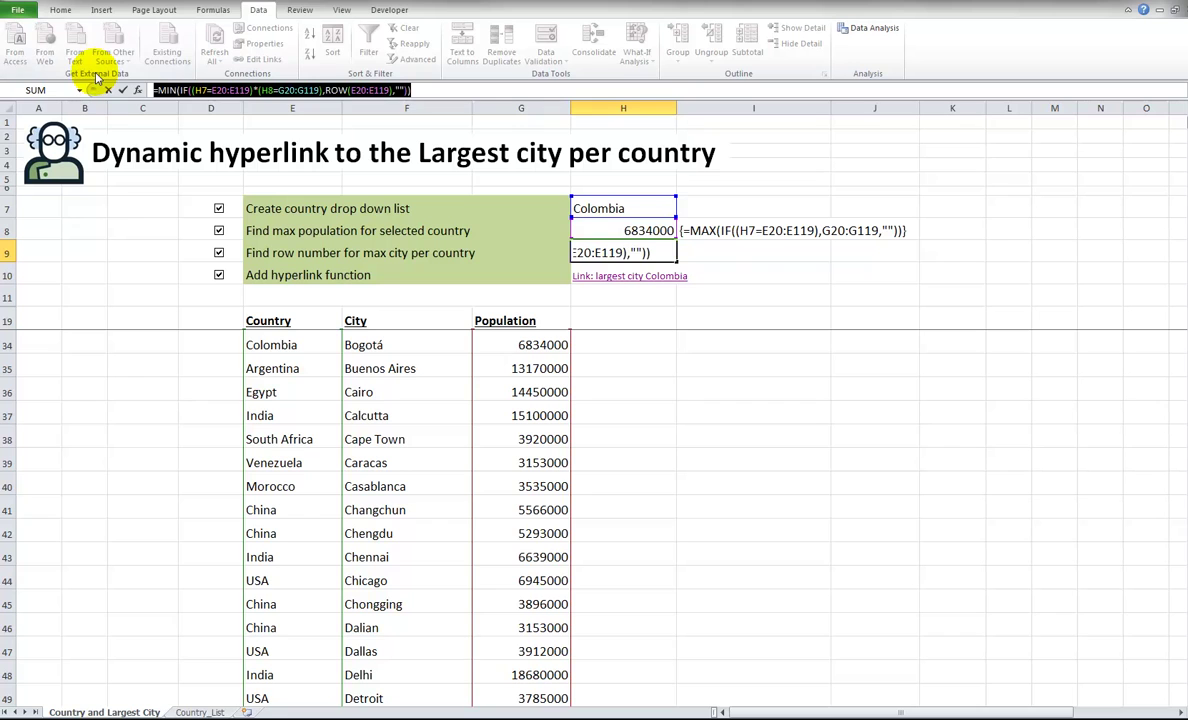
key(ctrl+c)
click(750, 256)
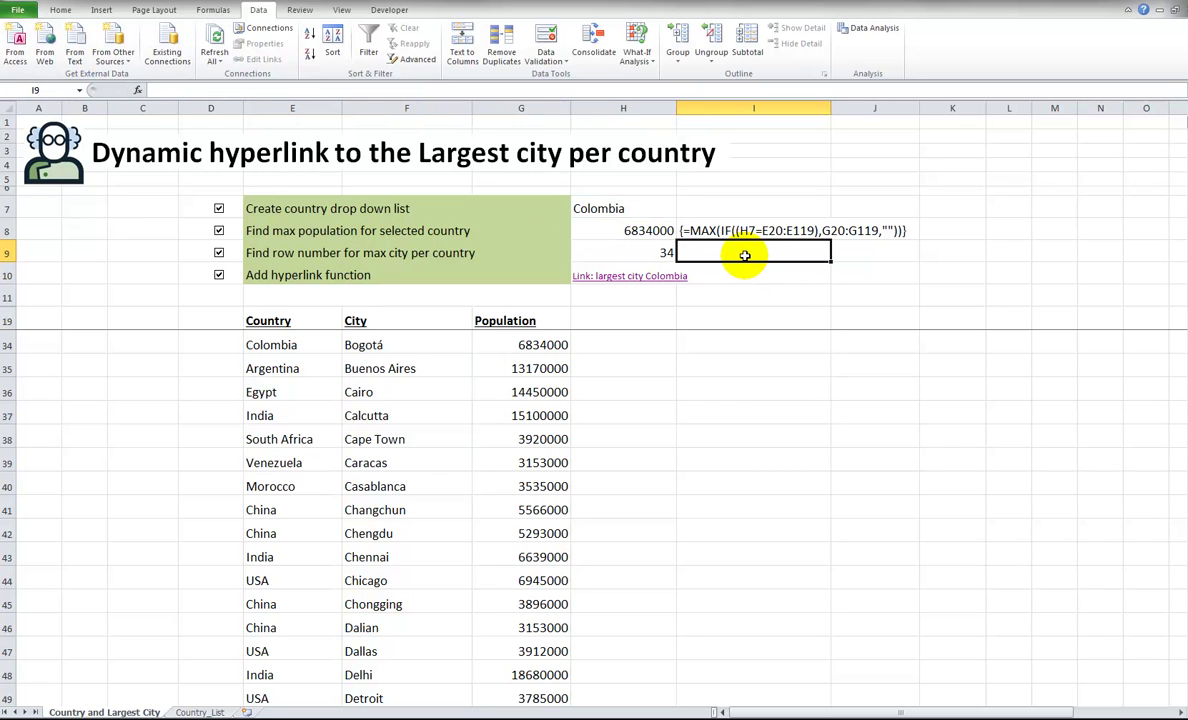
text(')
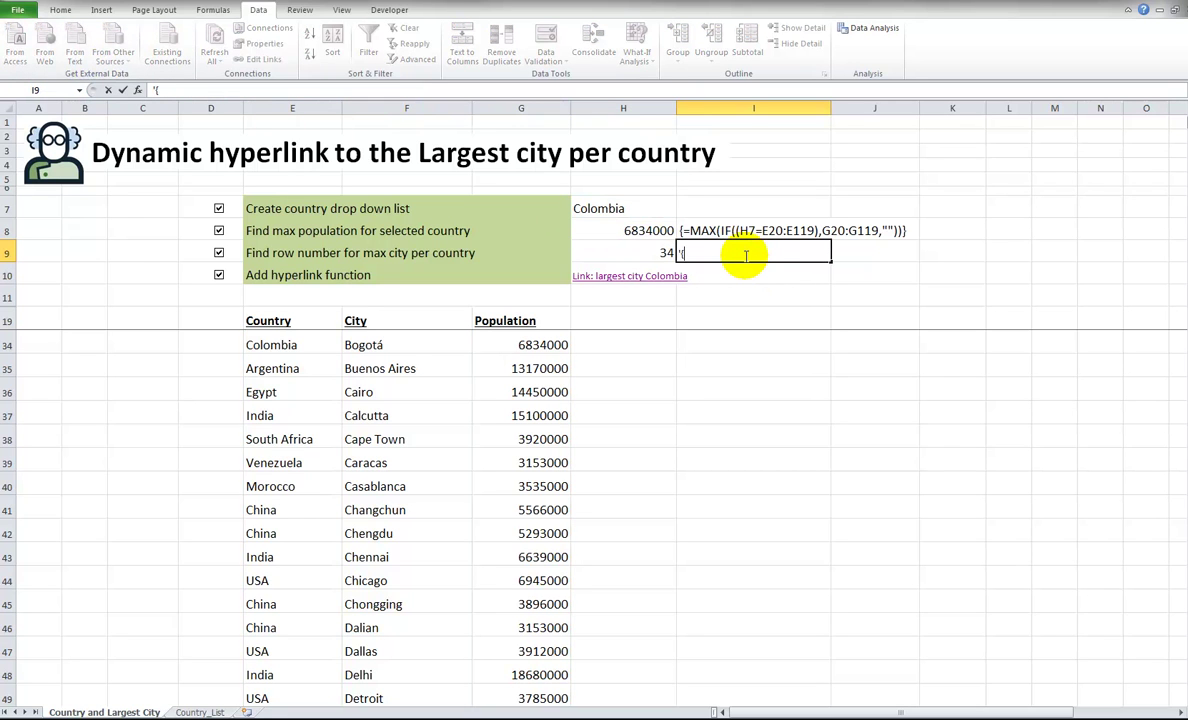
text({)
key(ctrl+v)
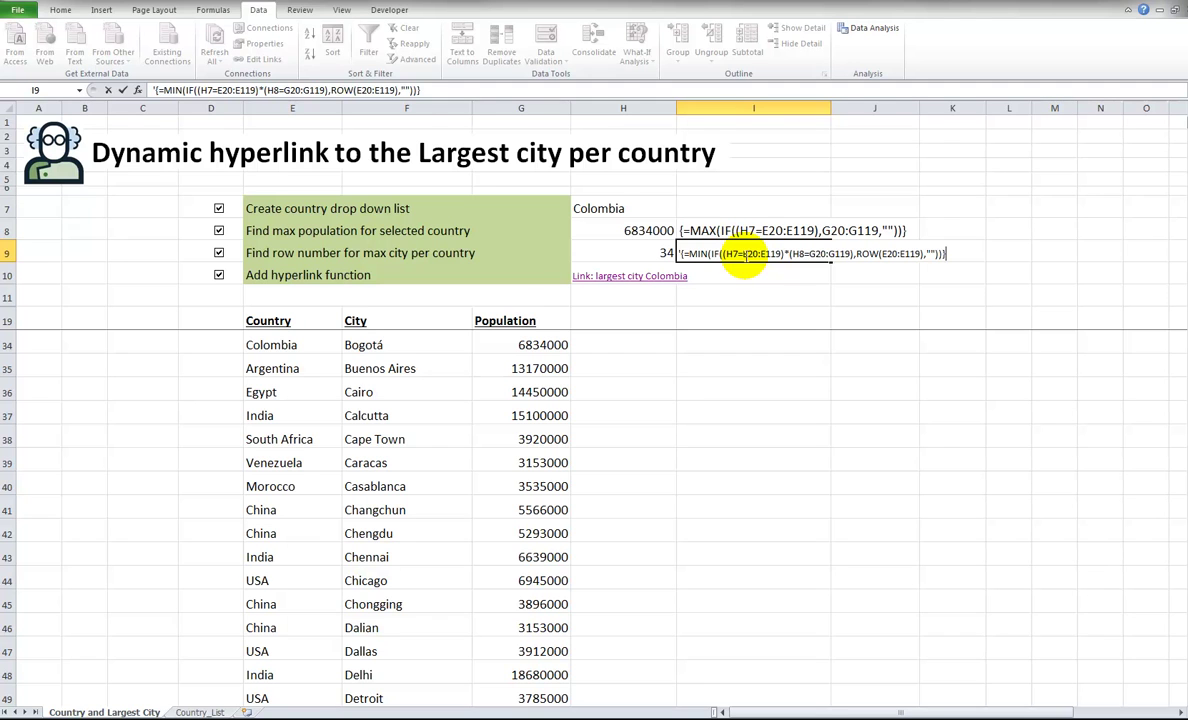
text(})
key(Return)
- Copy H10's HYPERLINK formula into I10 as text with a '{ prefix
key(Up)
key(Up)
key(Down)
key(Down)
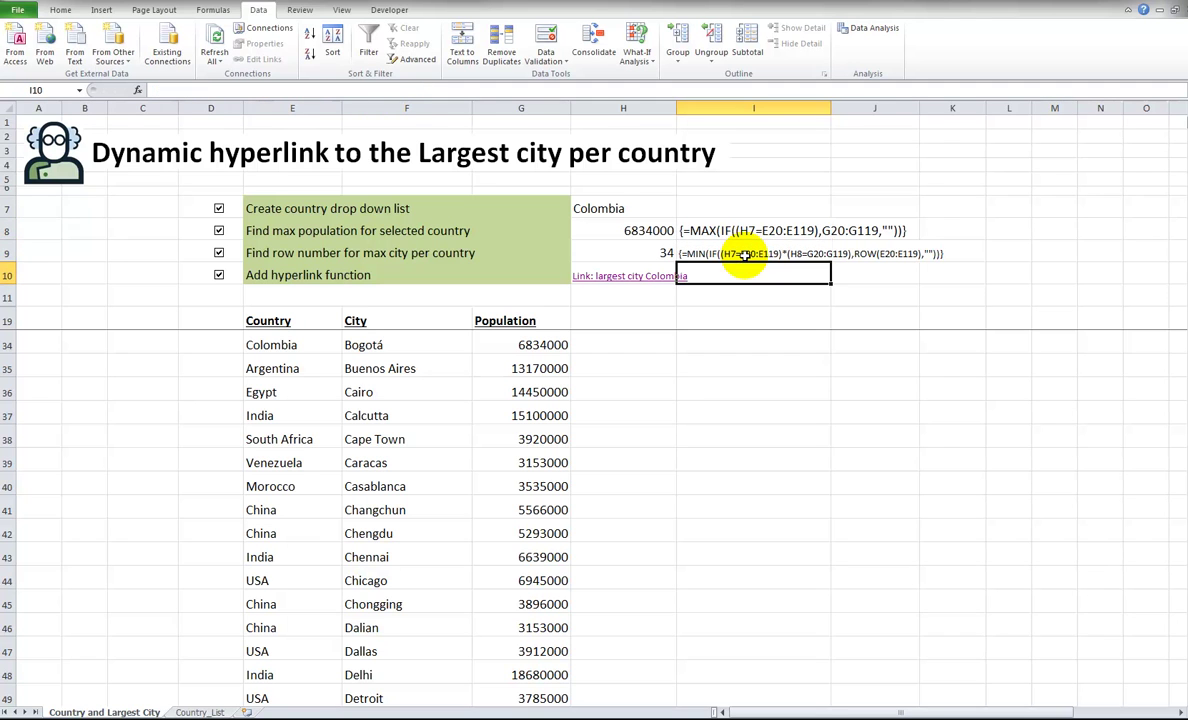
key(Left)
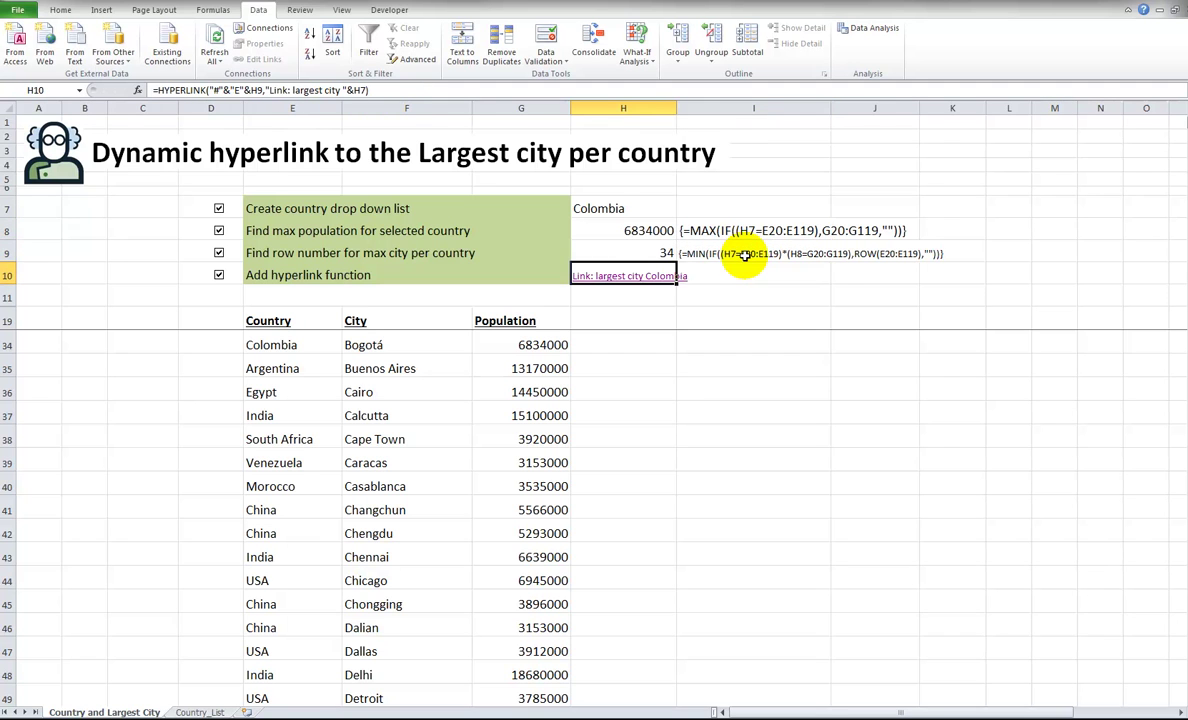
triple_click(451, 91)
key(Escape)
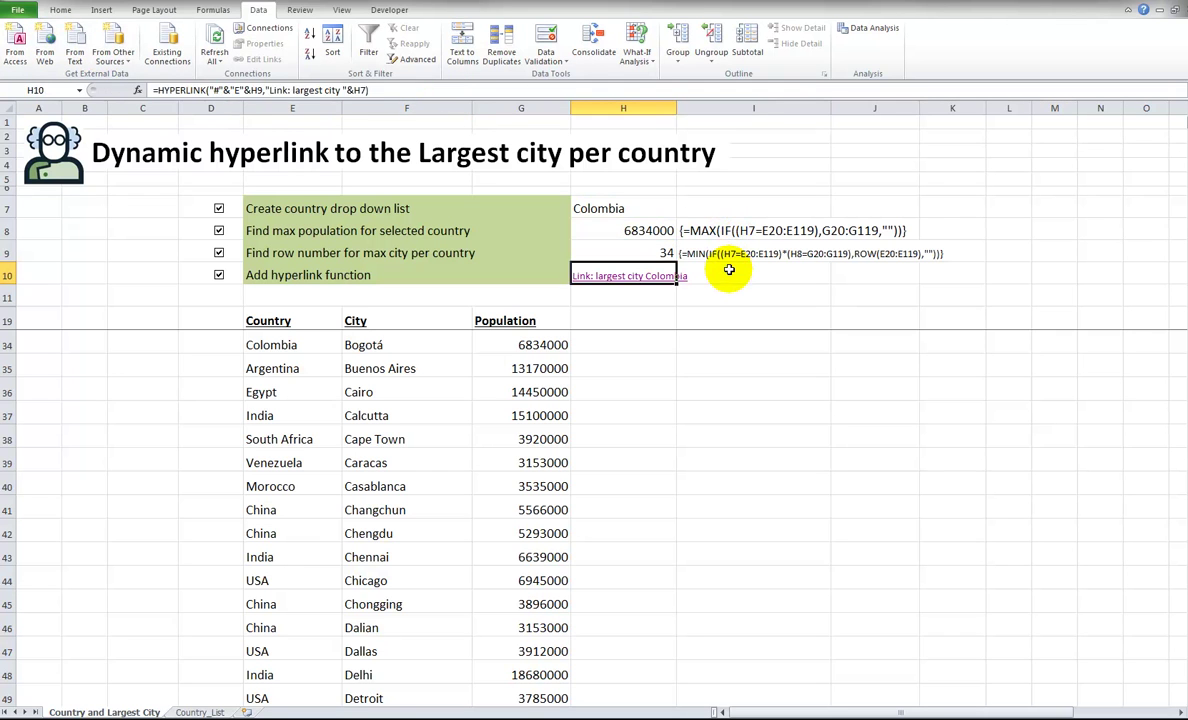
click(729, 270)
text(')
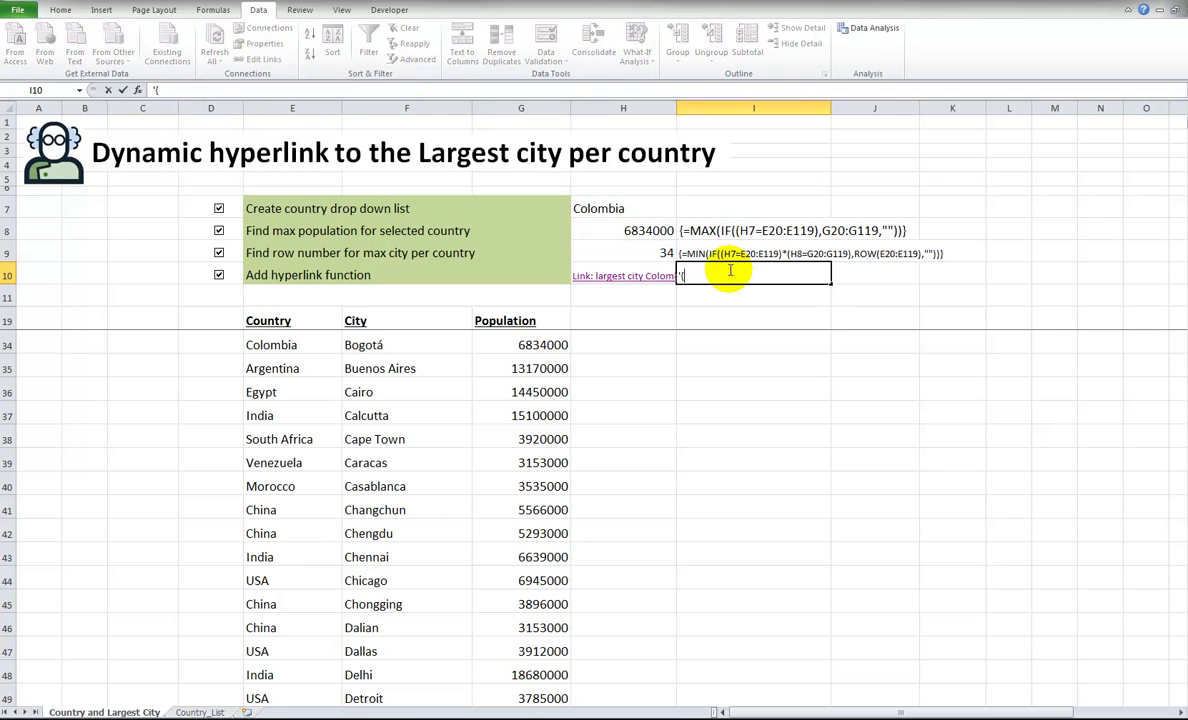
text({)
key(ctrl+v)
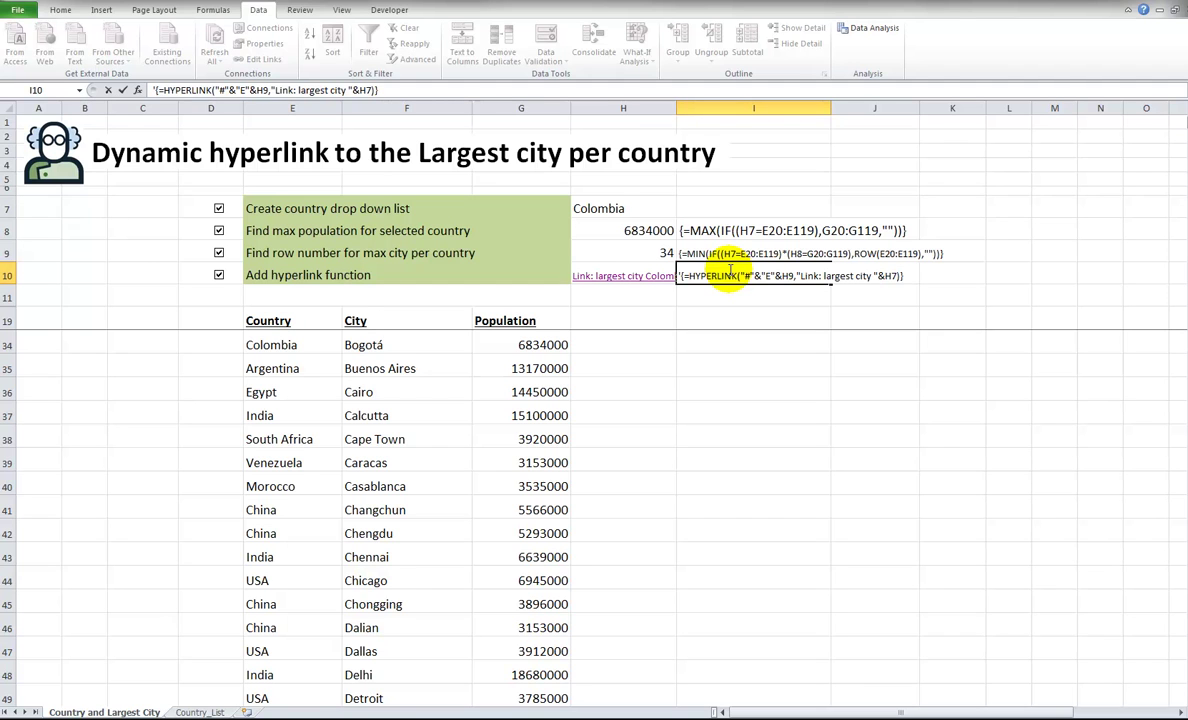
key(Return)
- Shrink the font size of the formula texts in I8:I10
click(729, 270)
key(shift+Up)
key(shift+Up)
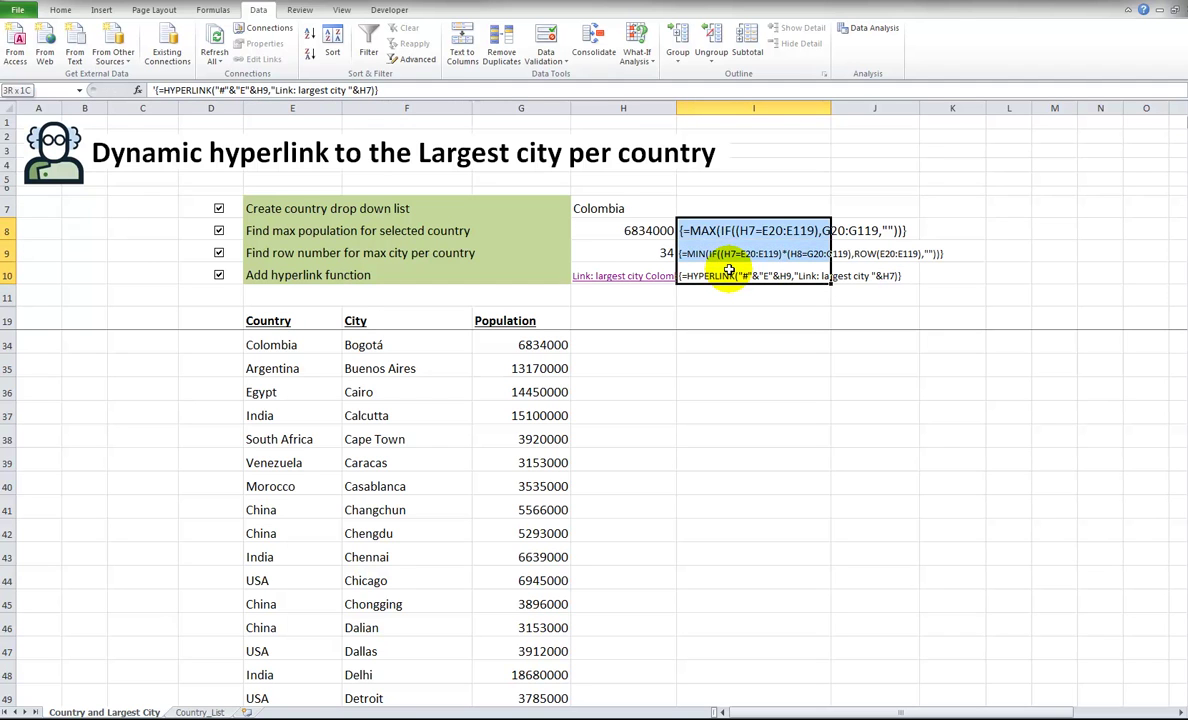
click(58, 11)
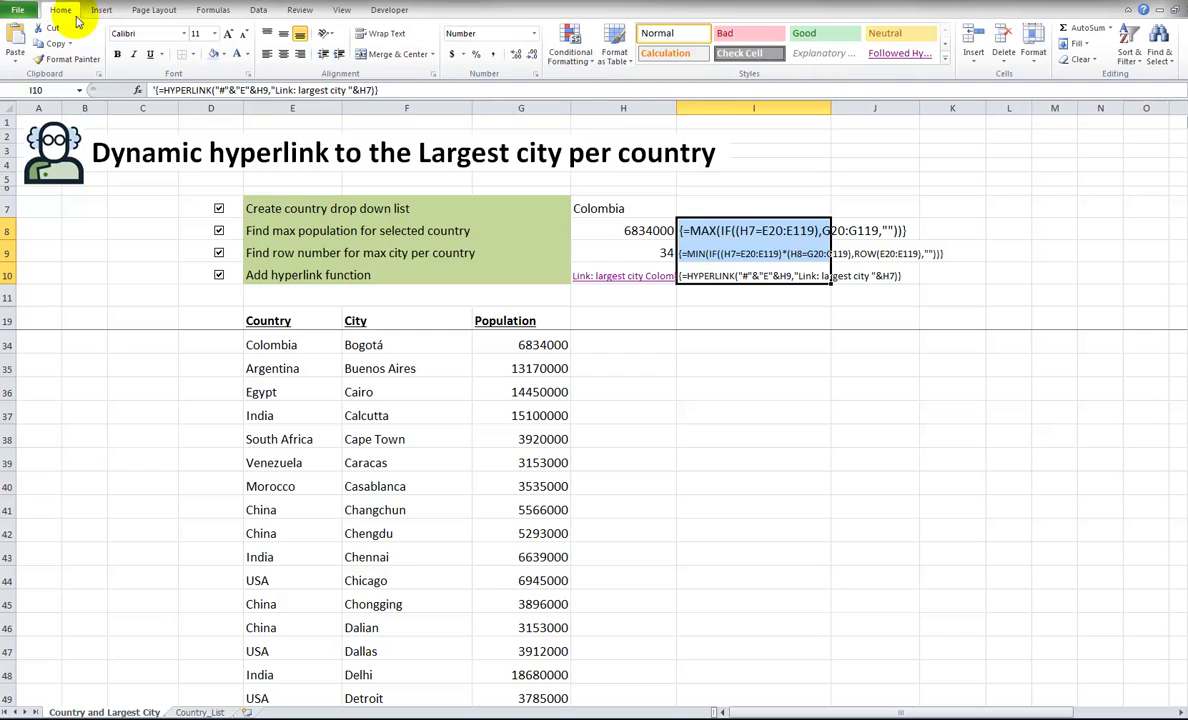
click(214, 35)
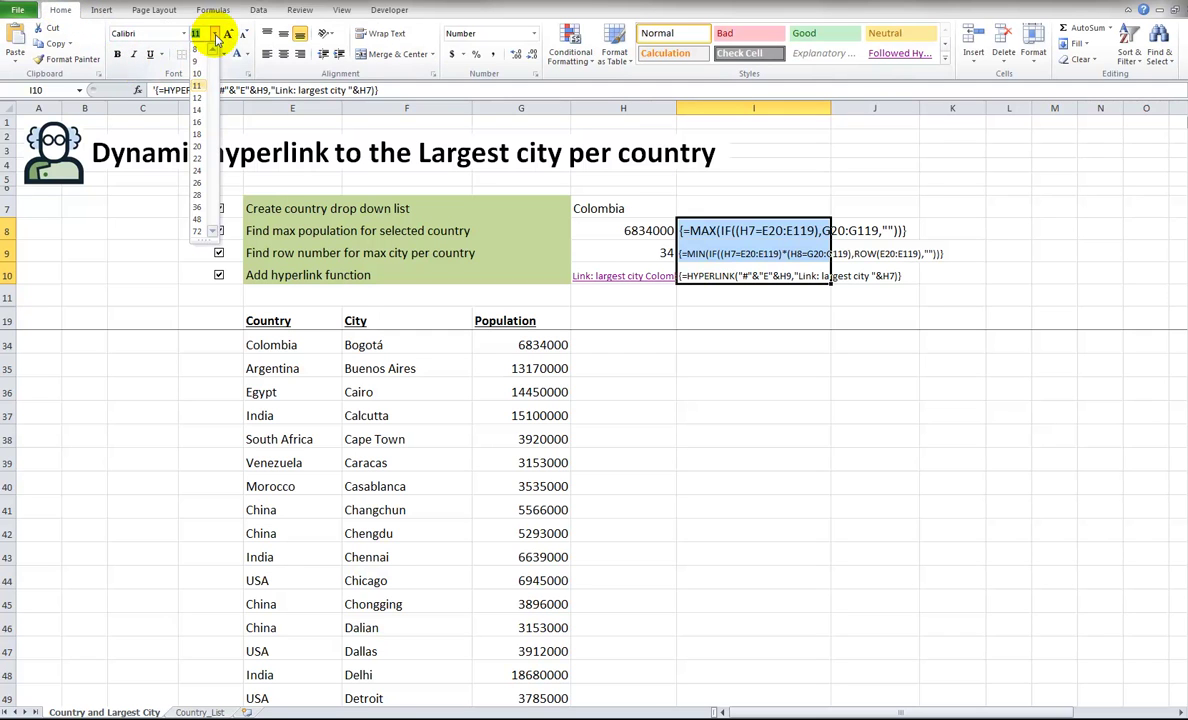
click(199, 88)
click(630, 300)
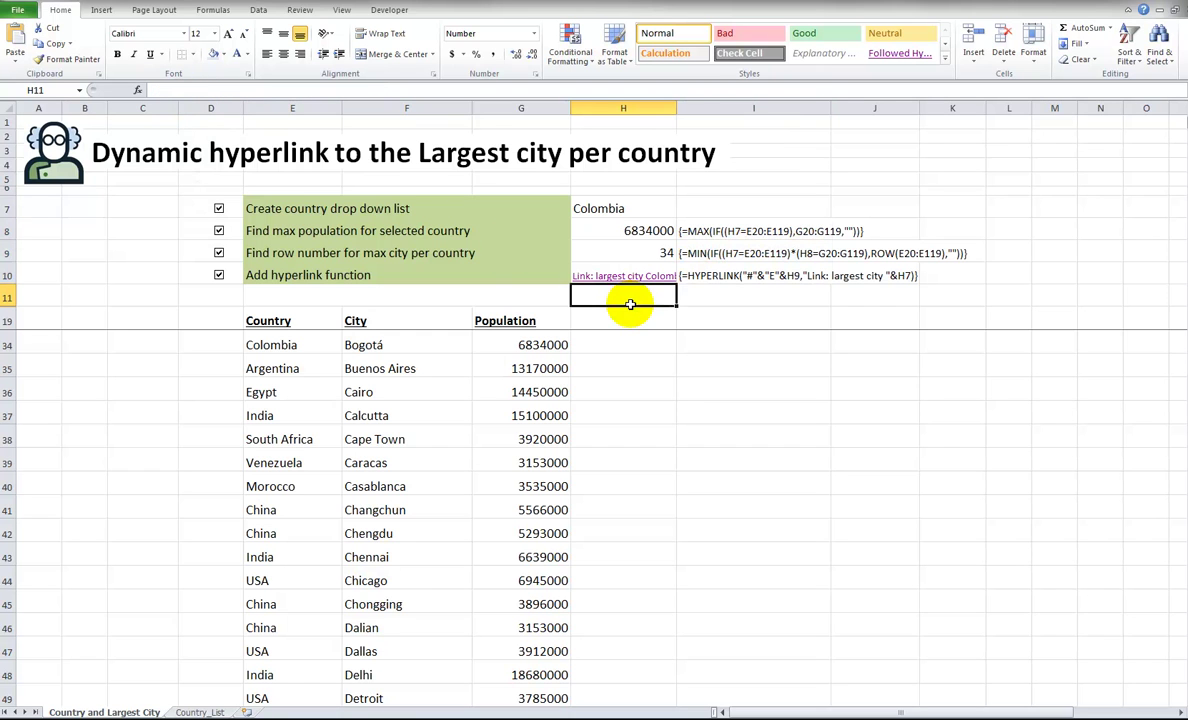
- Paste H10's HYPERLINK formula into H11 so it shows 'Link: largest city Colombia'
key(Up)
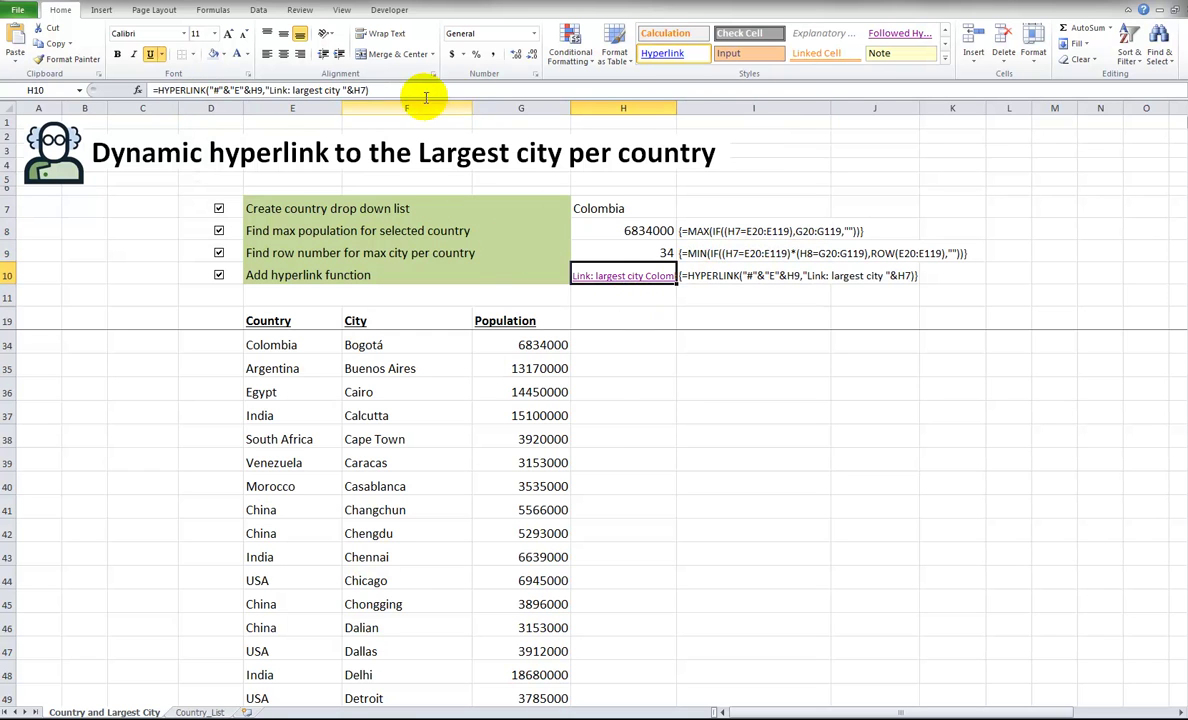
drag(381, 90, 27, 32)
key(ctrl+c)
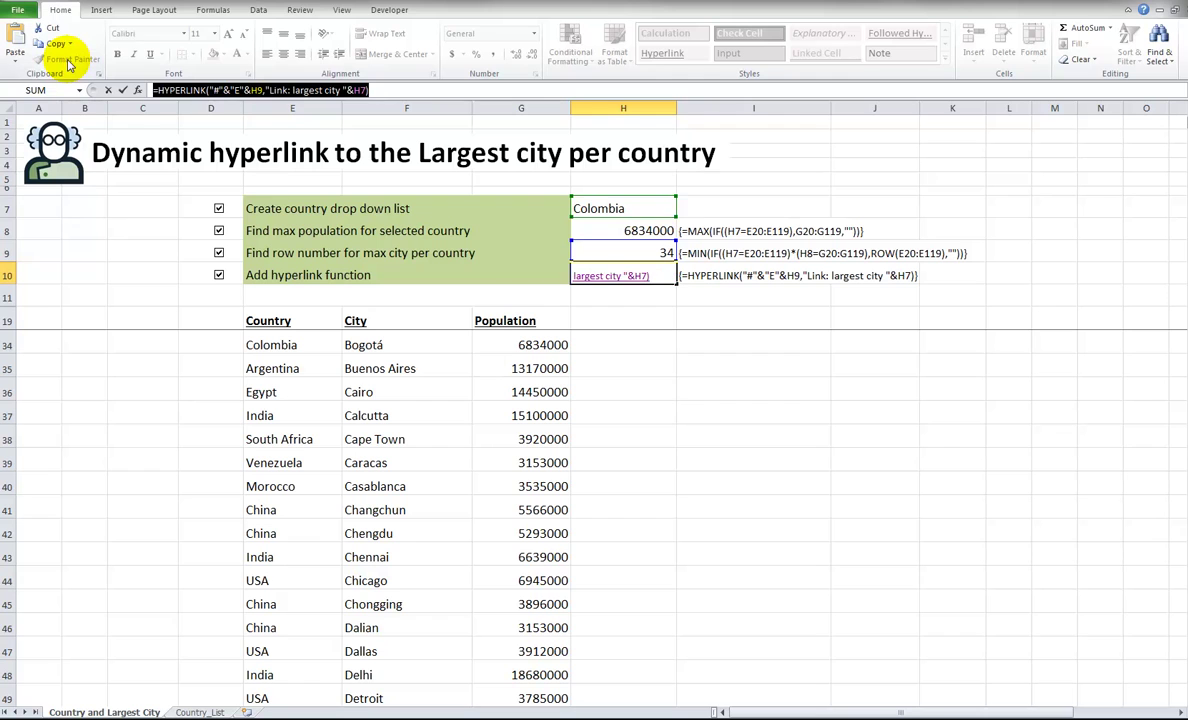
key(Return)
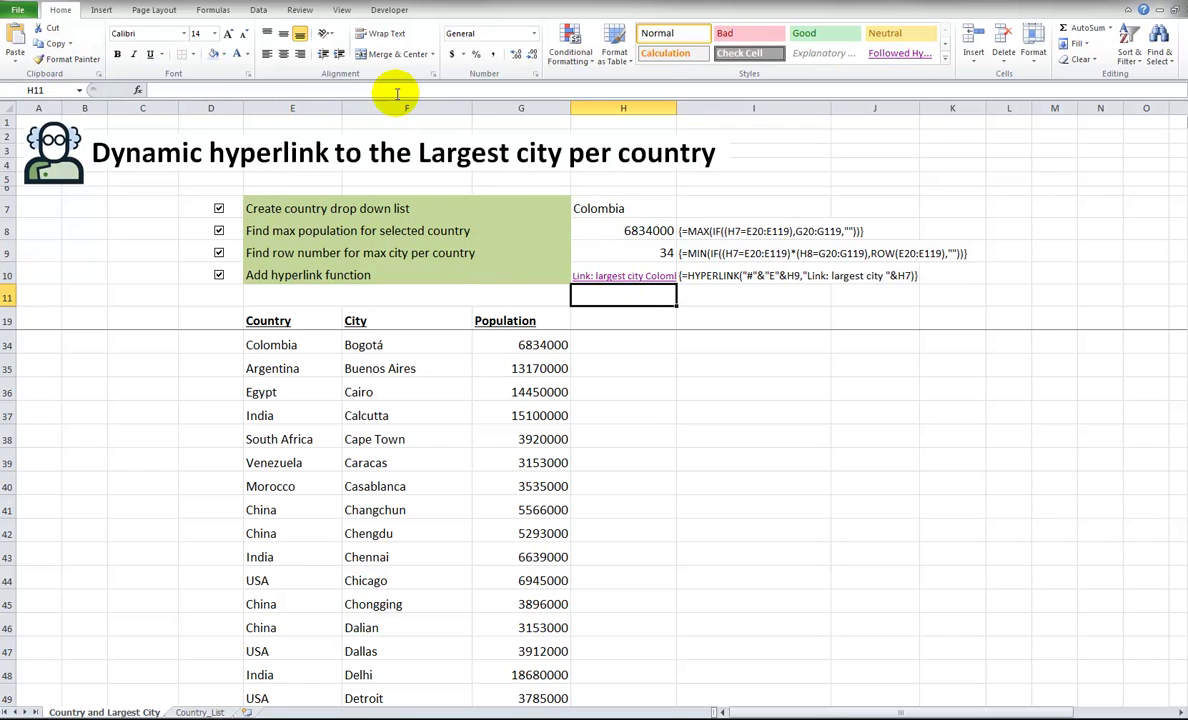
click(397, 90)
key(ctrl+v)
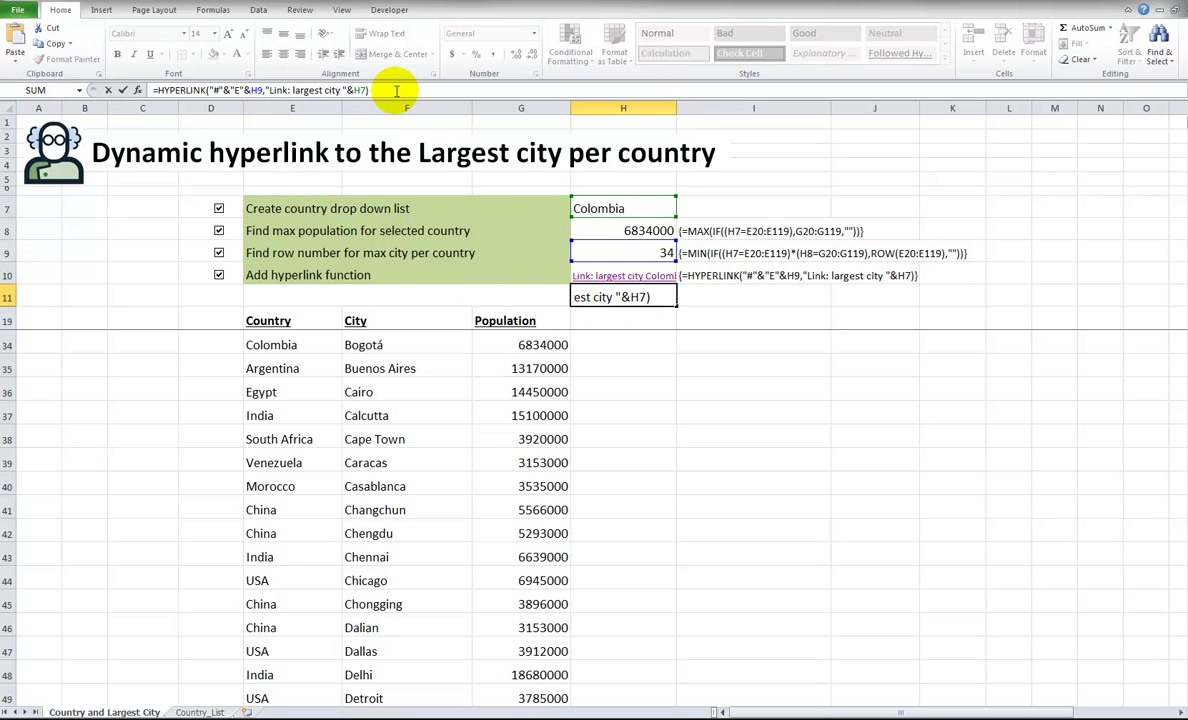
key(Return)
key(Up)
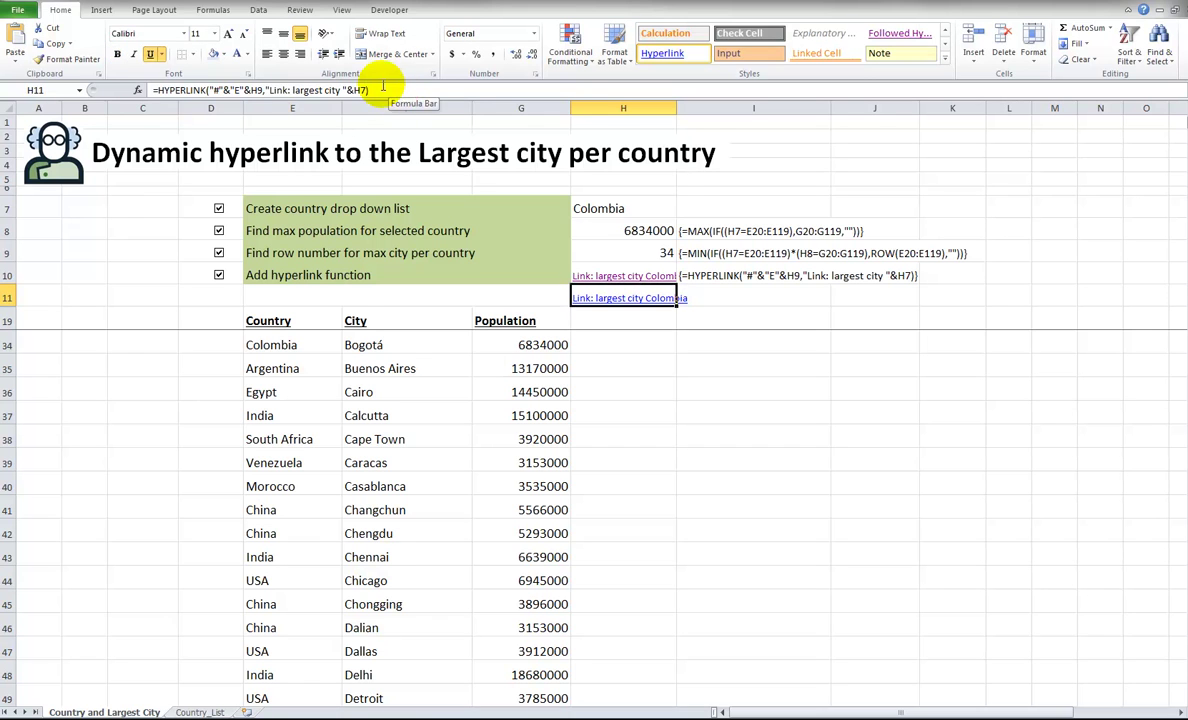
click(620, 207)
- Choose Egypt in the H7 drop-down and follow the H11 link
click(683, 209)
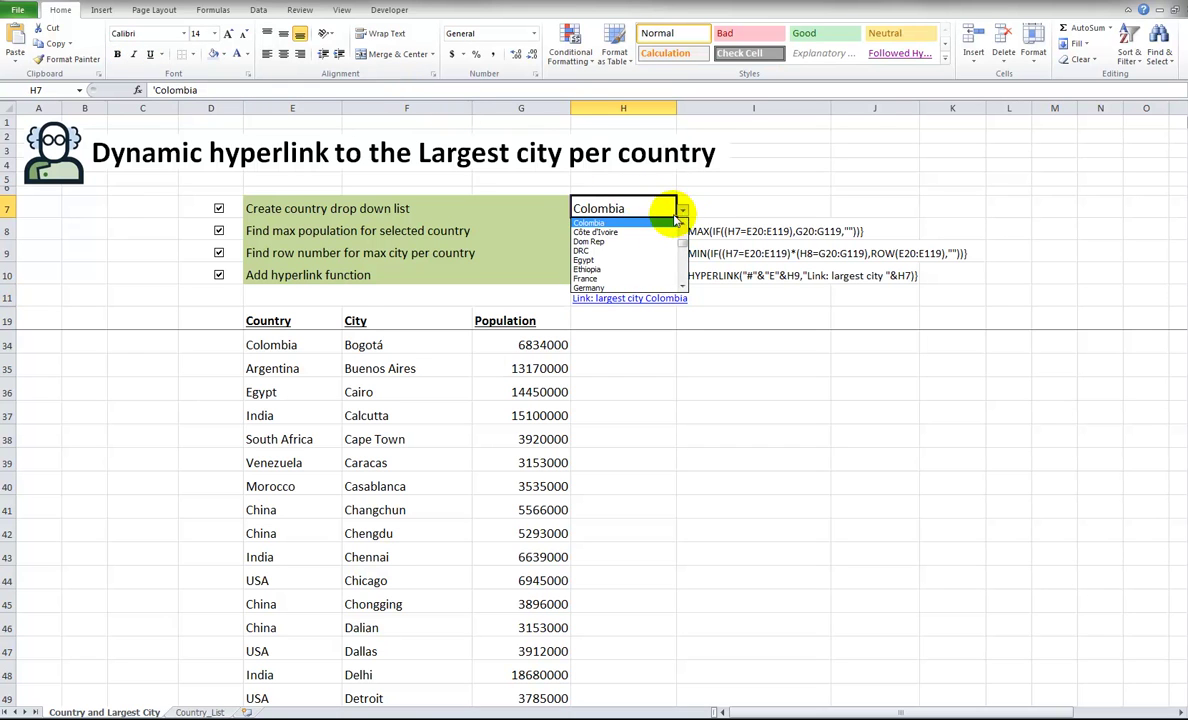
click(630, 259)
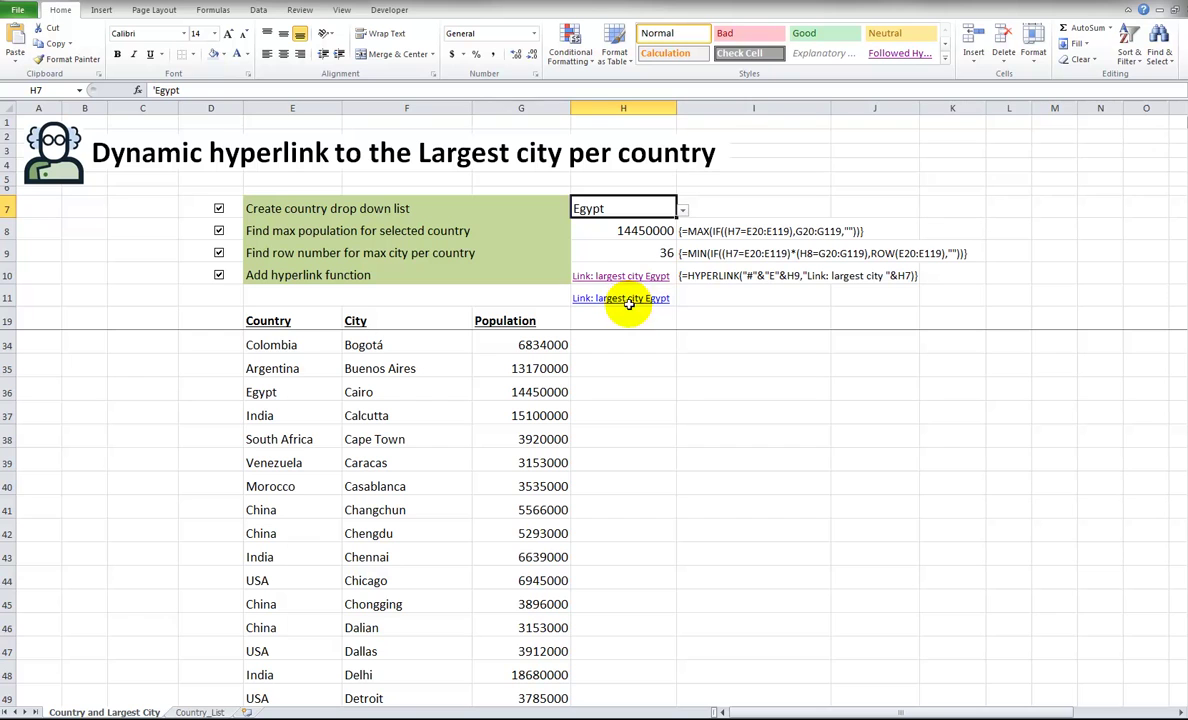
click(632, 303)
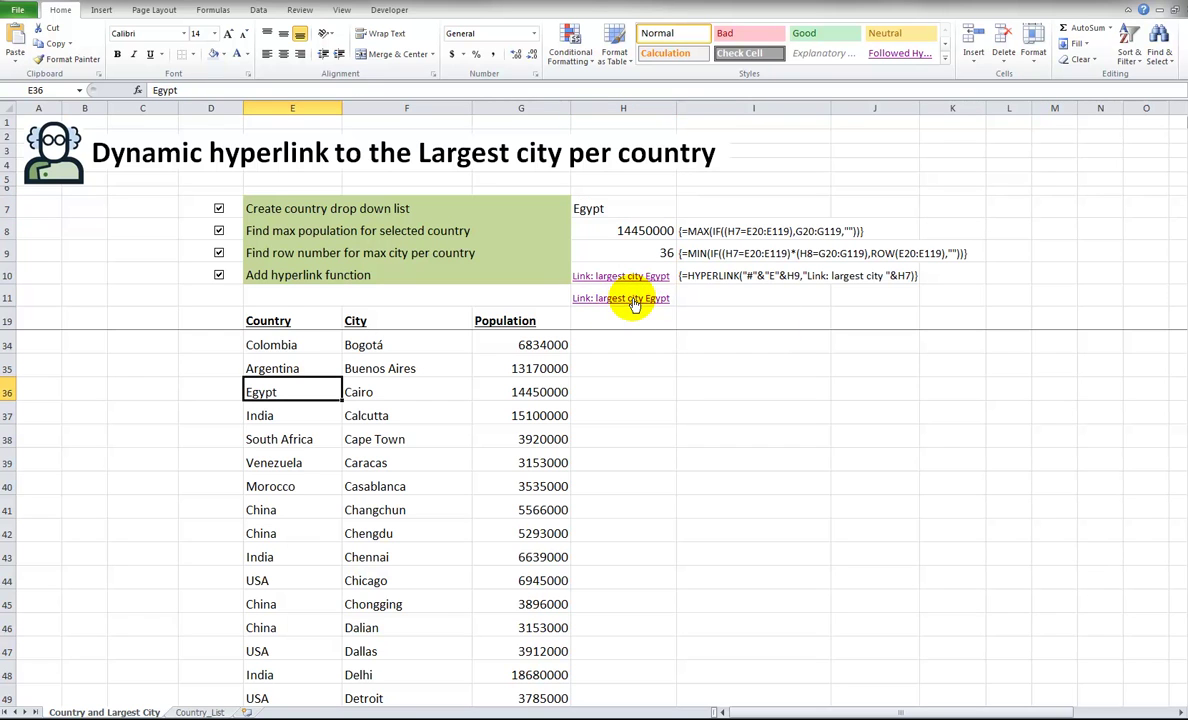
- Choose India and follow the link to Mumbai, population 19200000, in row 86
click(664, 211)
click(682, 210)
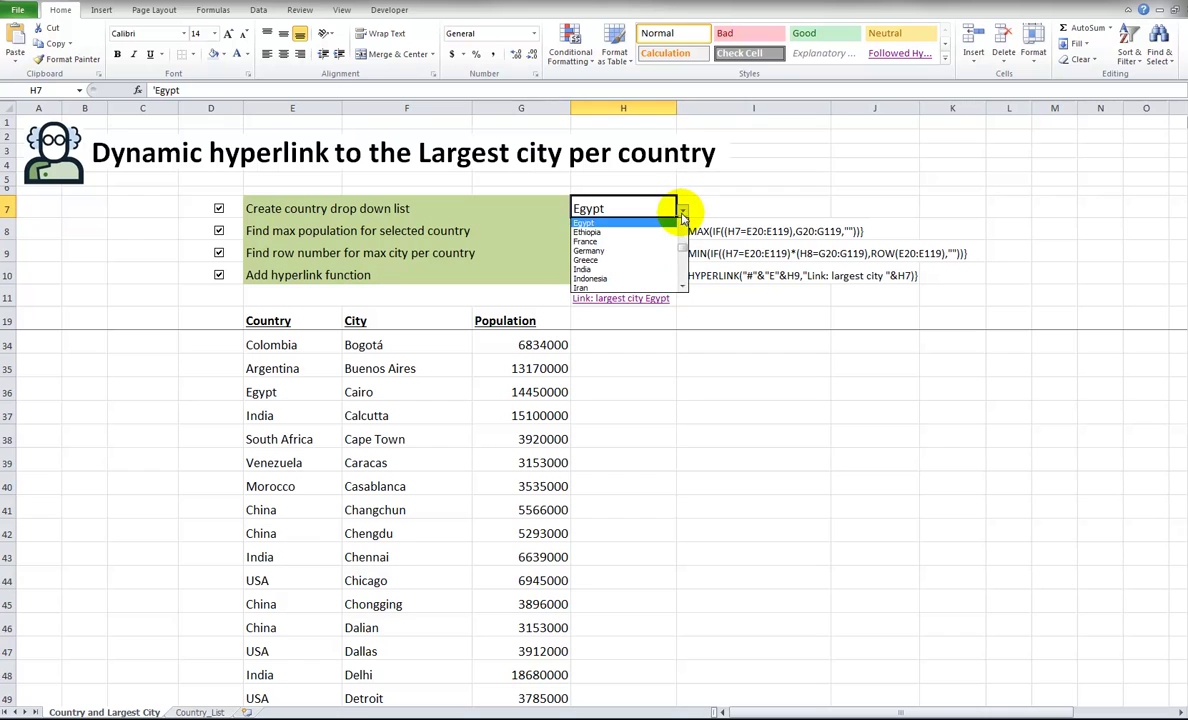
click(648, 268)
click(624, 299)
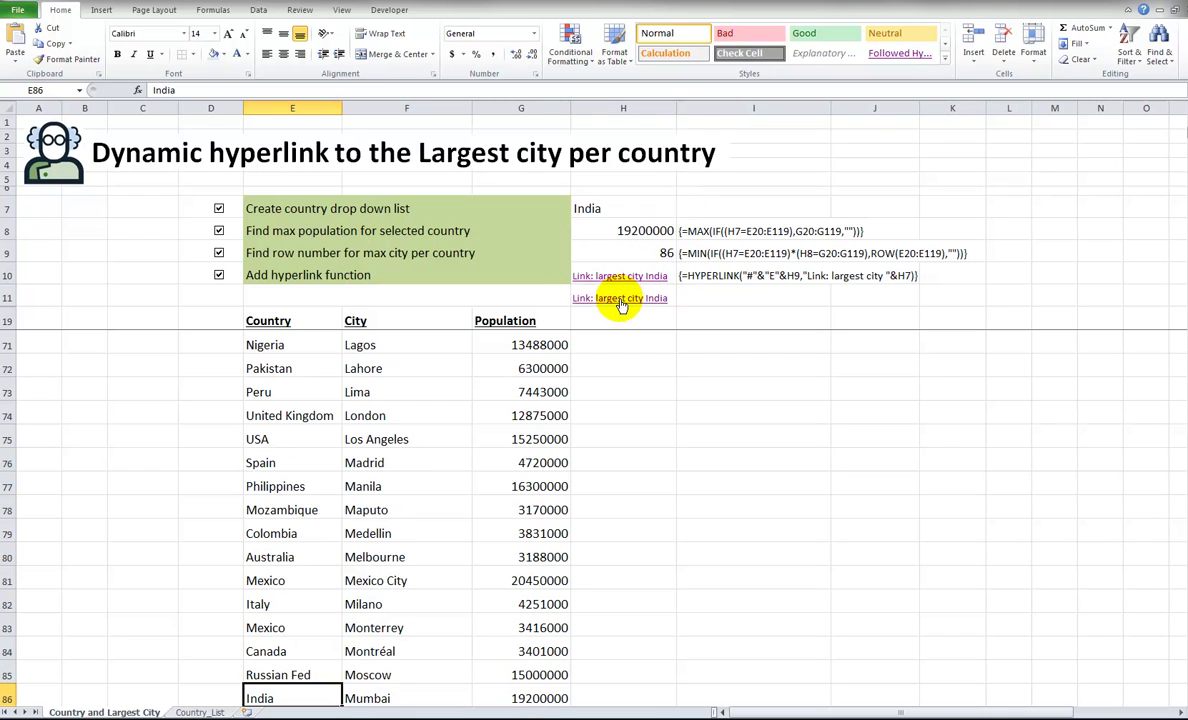
click(378, 698)
click(507, 698)
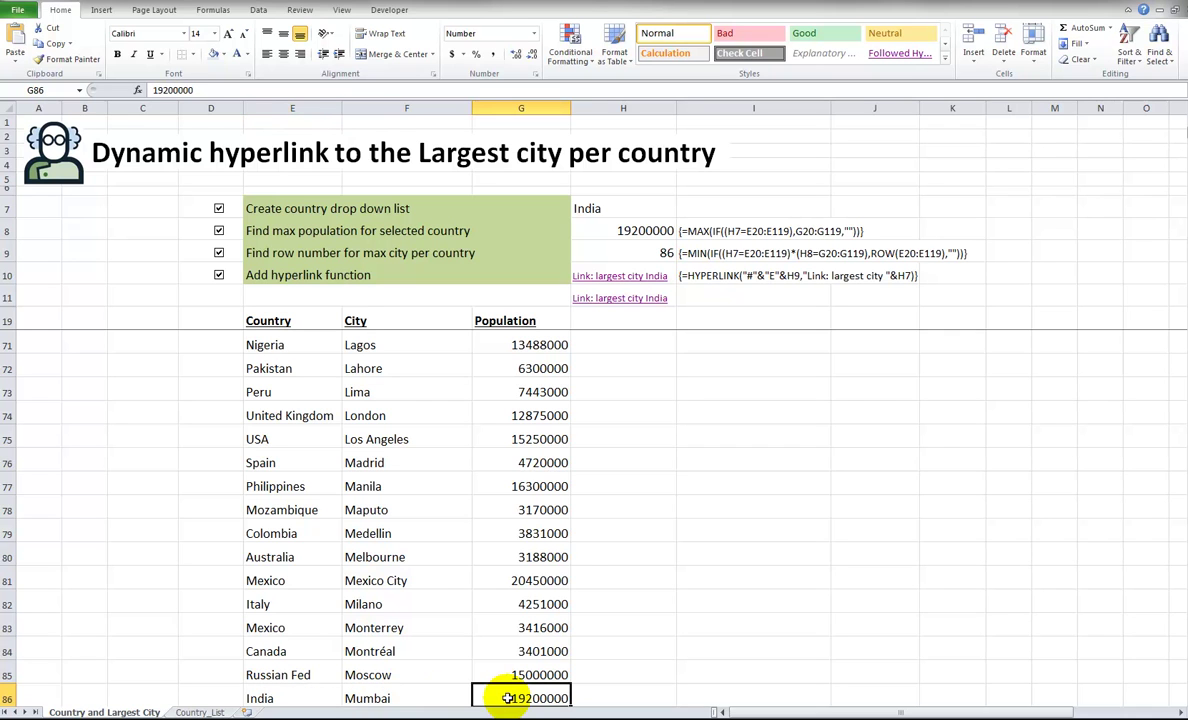
click(660, 320)
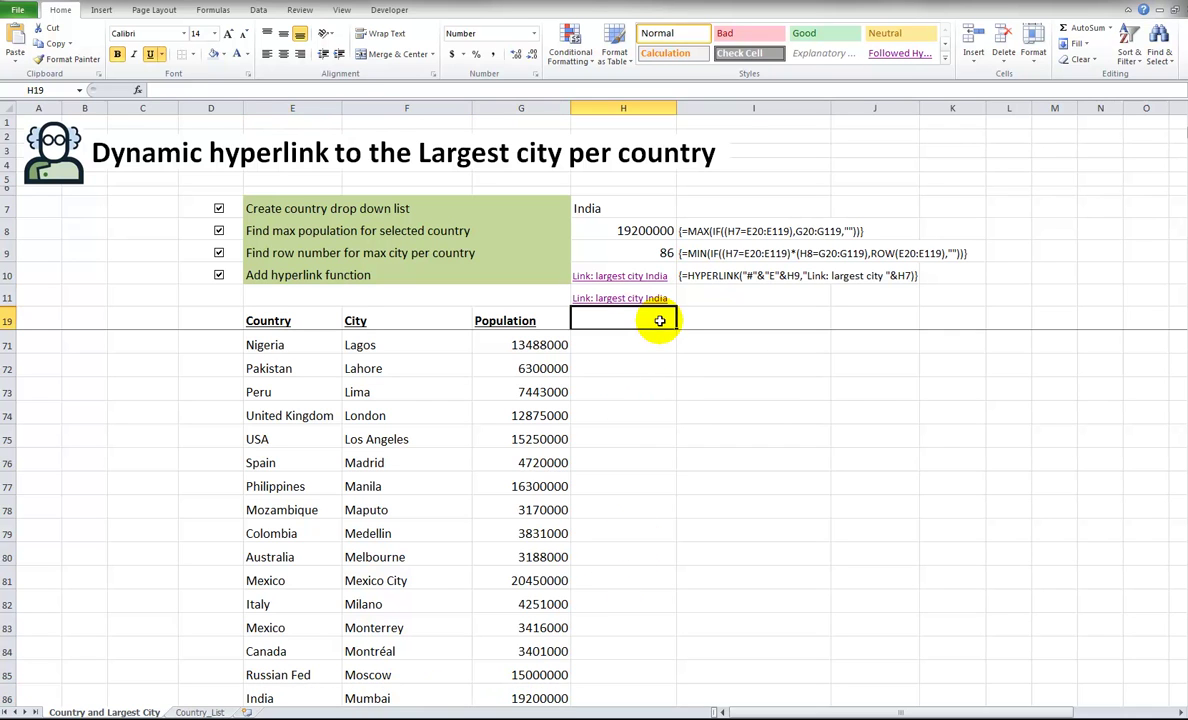
- Copy the MIN(IF(...)) row-number expression from H9's formula
key(Up)
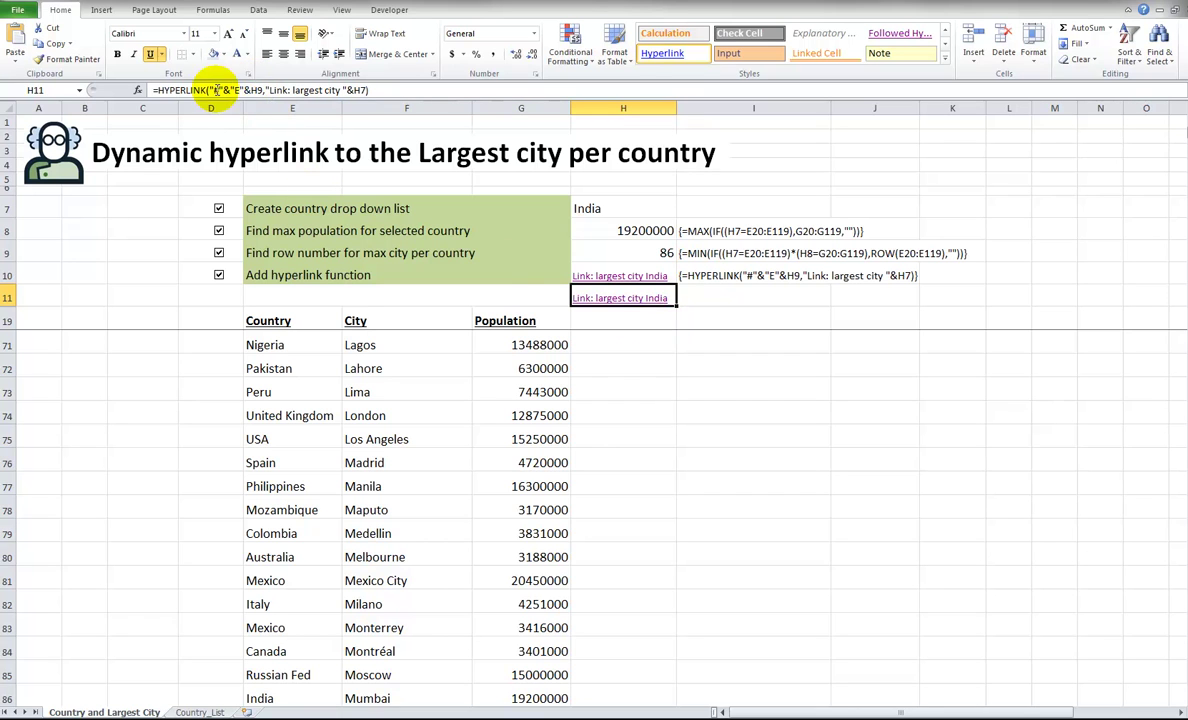
click(257, 88)
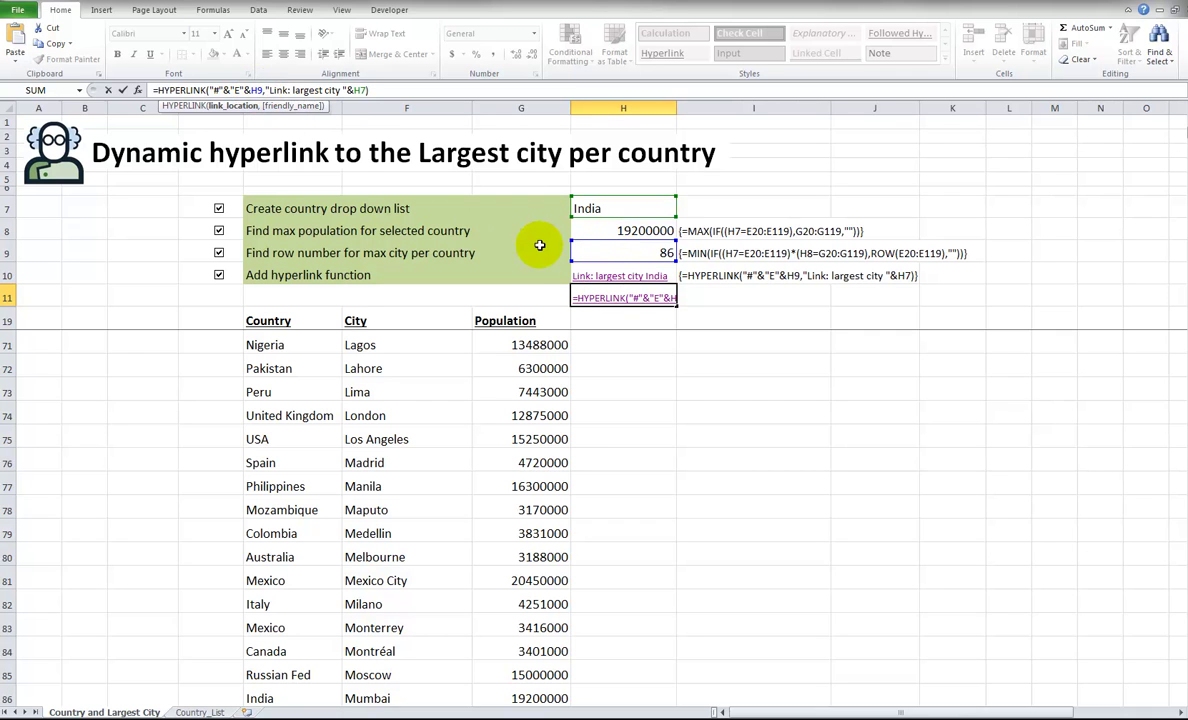
key(ctrl+Return)
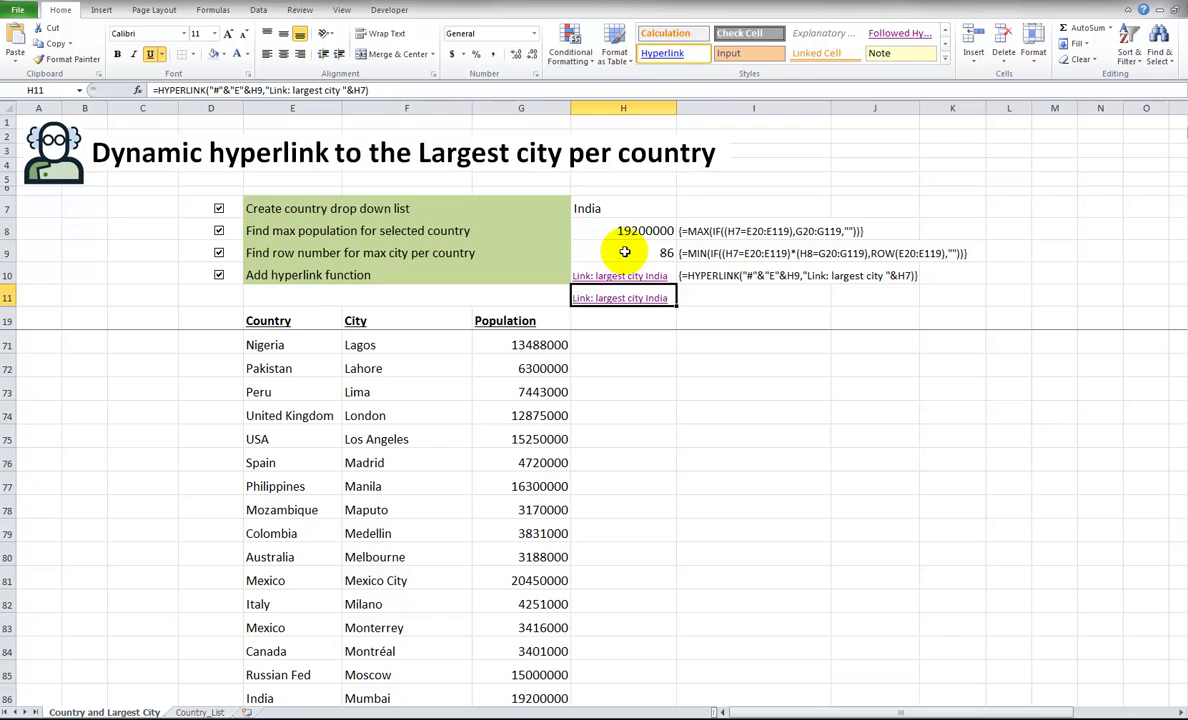
click(622, 253)
drag(155, 90, 517, 119)
key(ctrl+c)
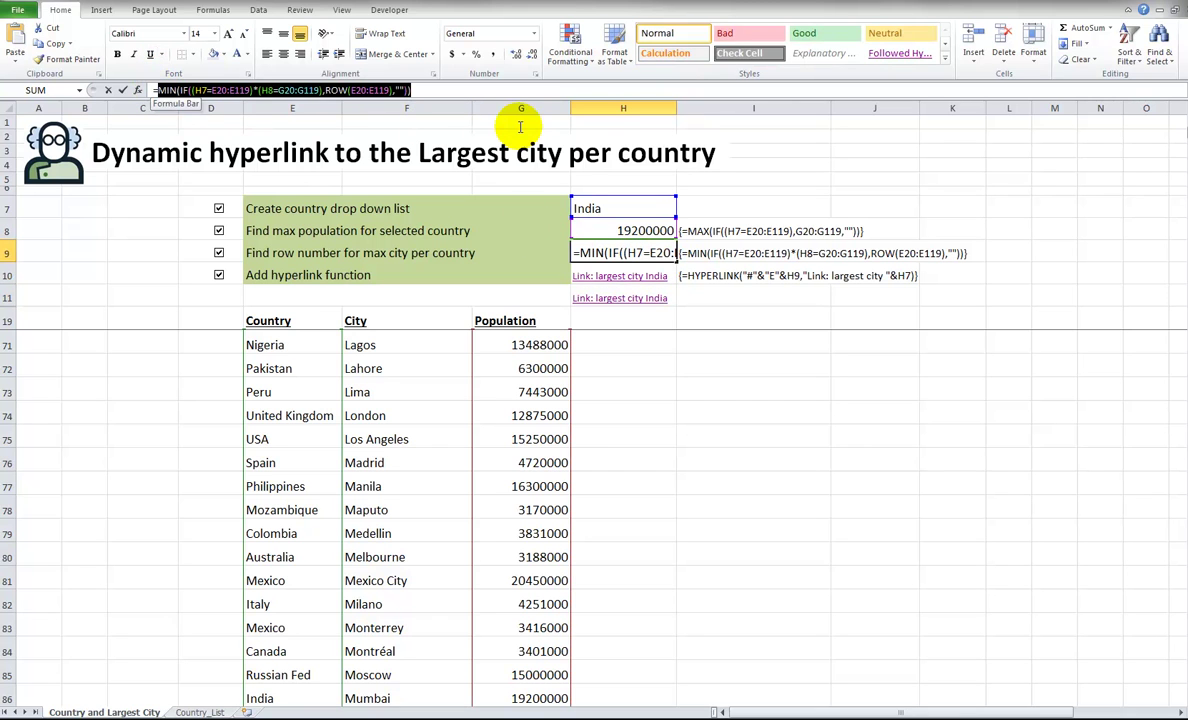
key(Escape)
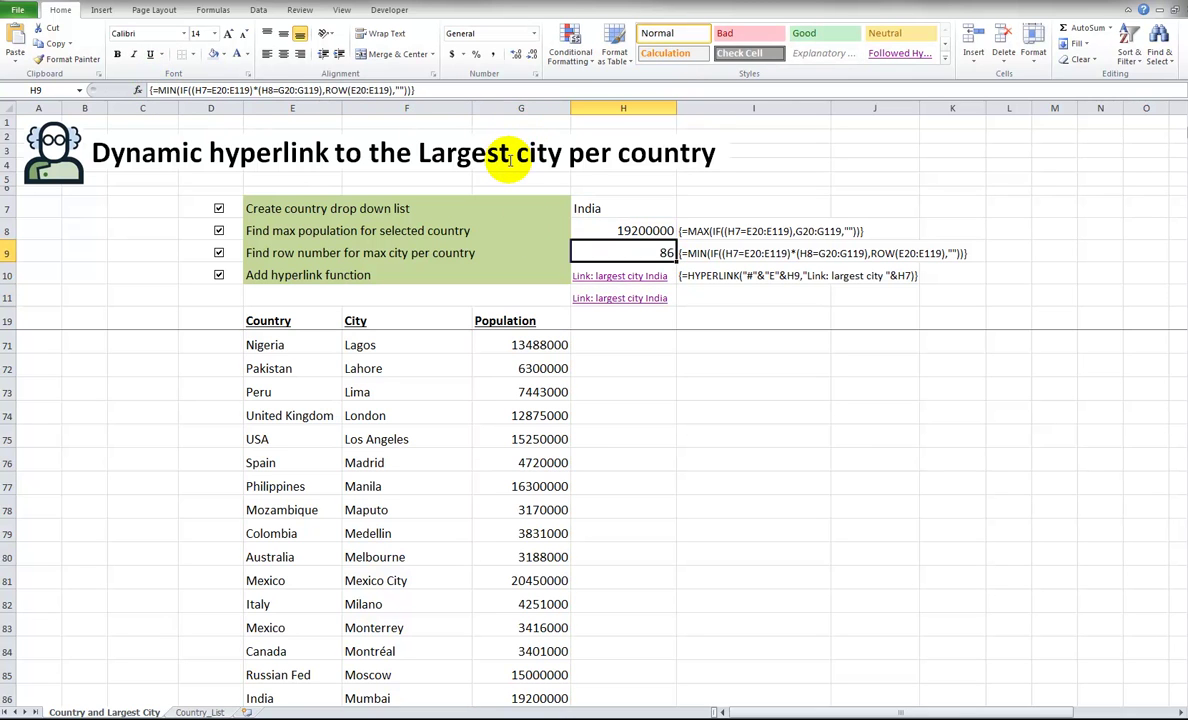
- Replace the H9 reference in H11 with that expression, committed as an array formula
key(Down)
key(Down)
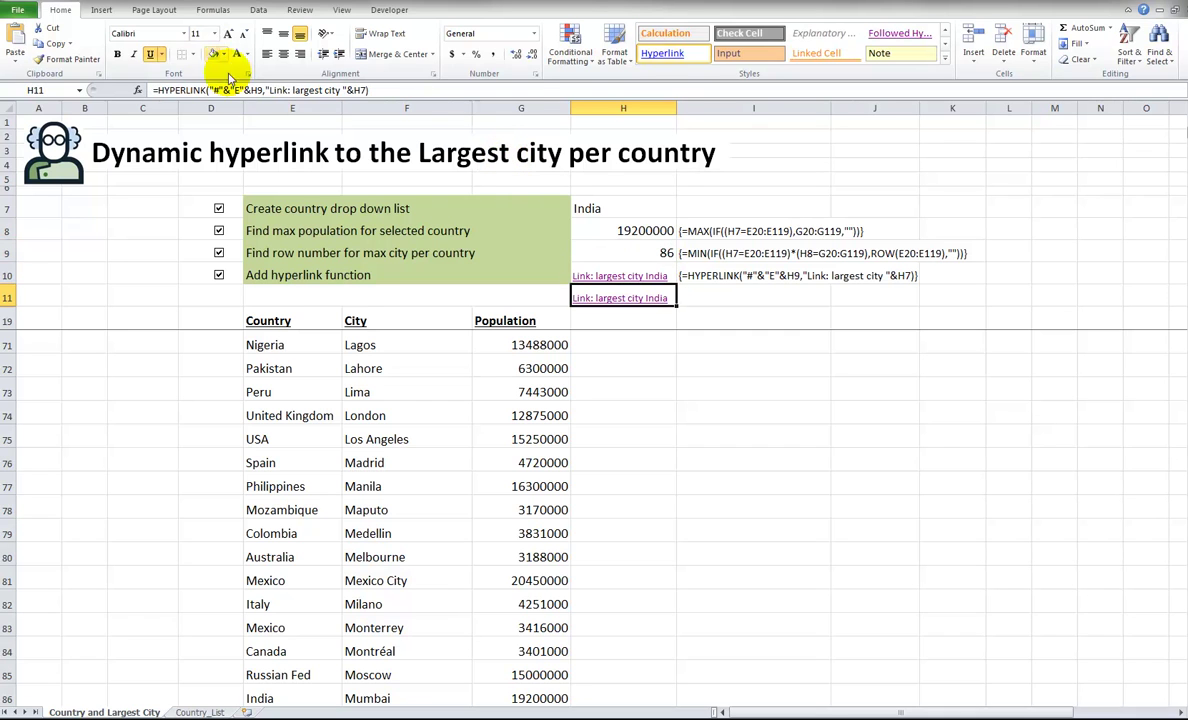
click(256, 90)
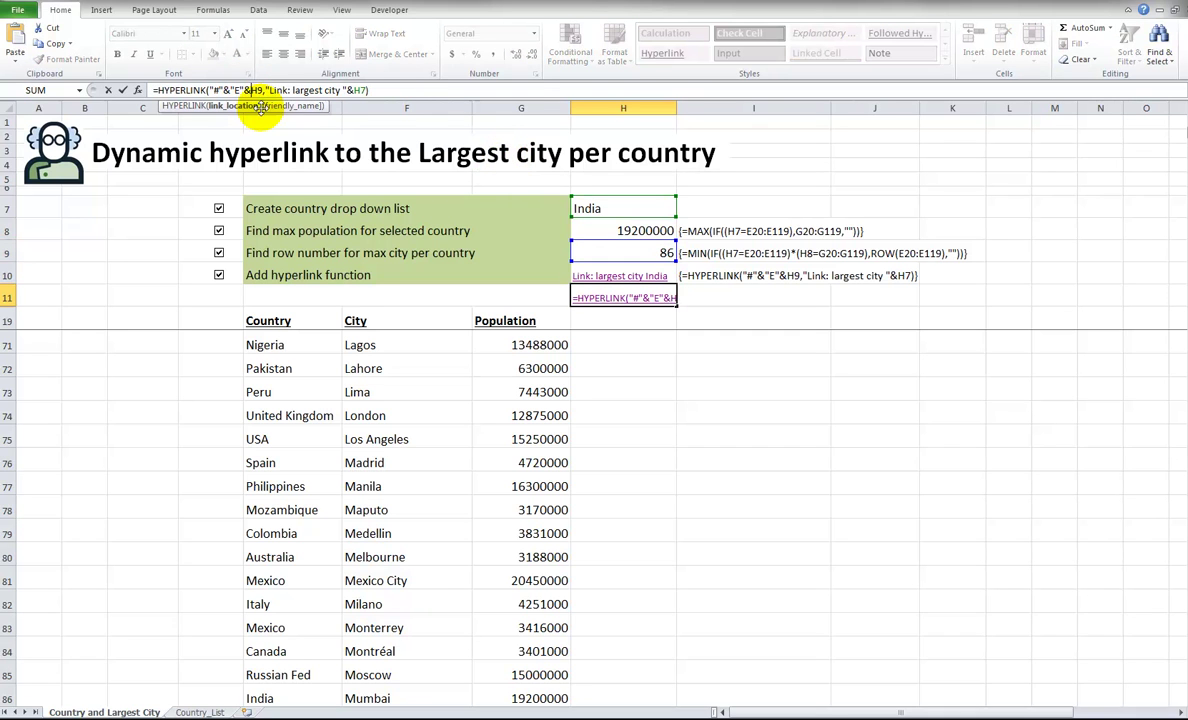
key(BackSpace)
key(BackSpace)
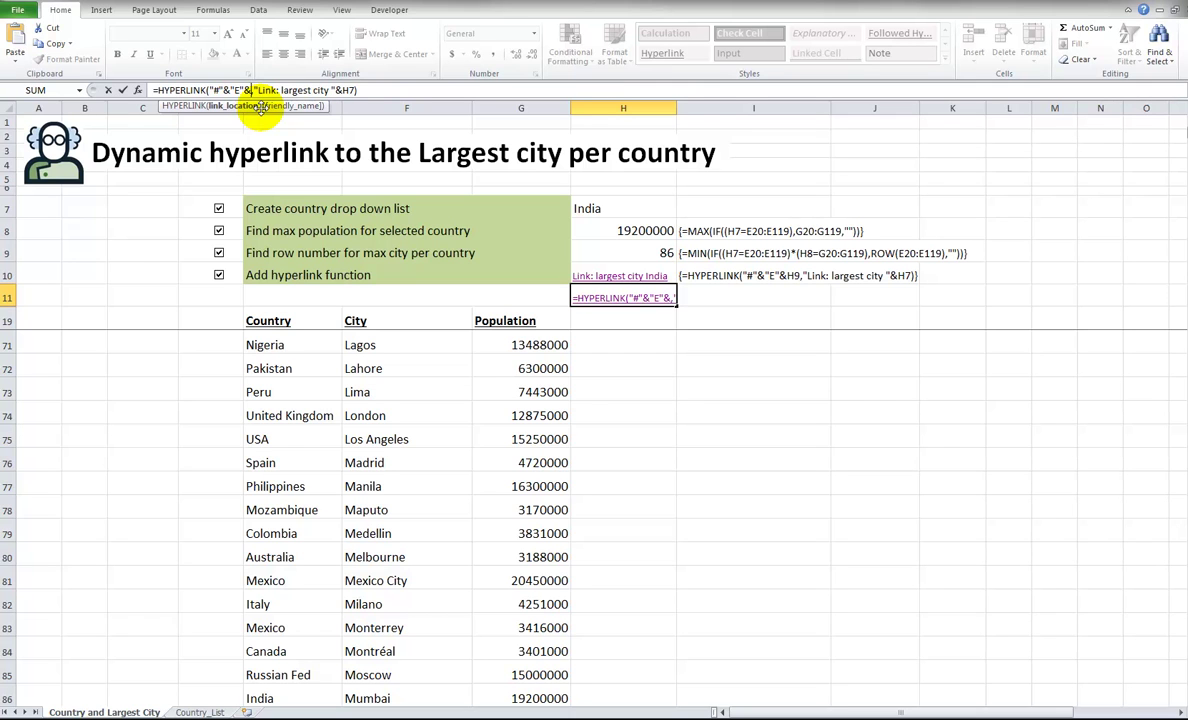
key(ctrl+v)
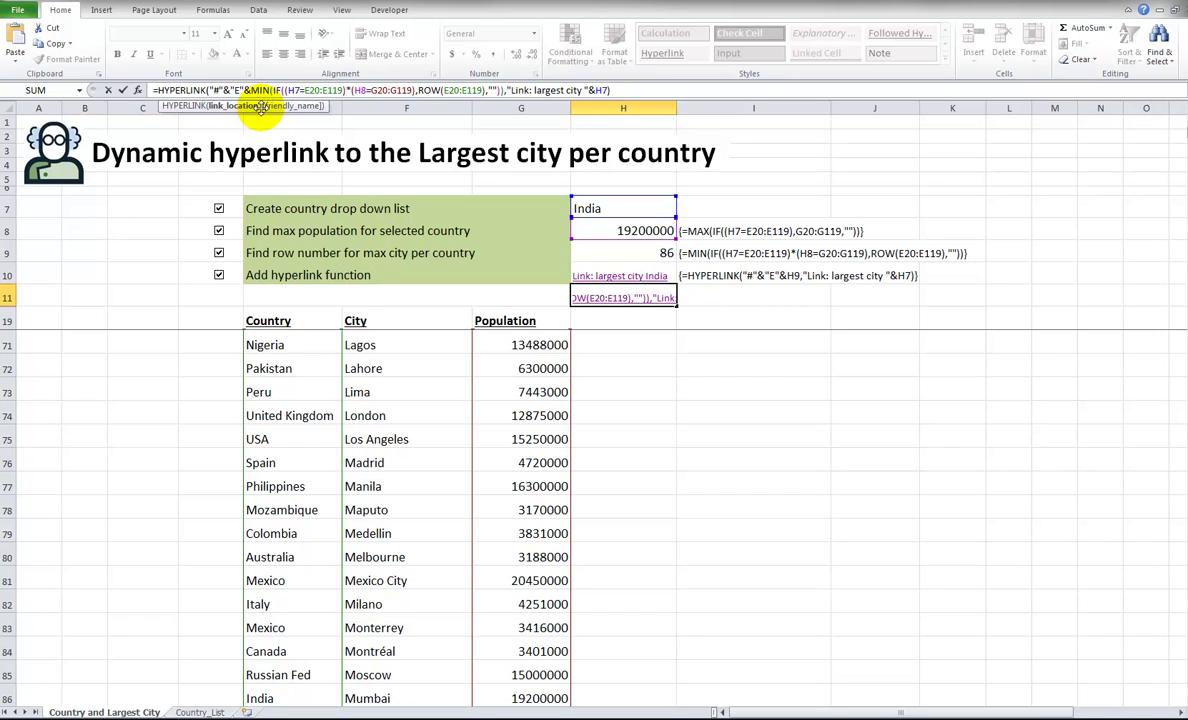
key(ctrl+shift+Return)
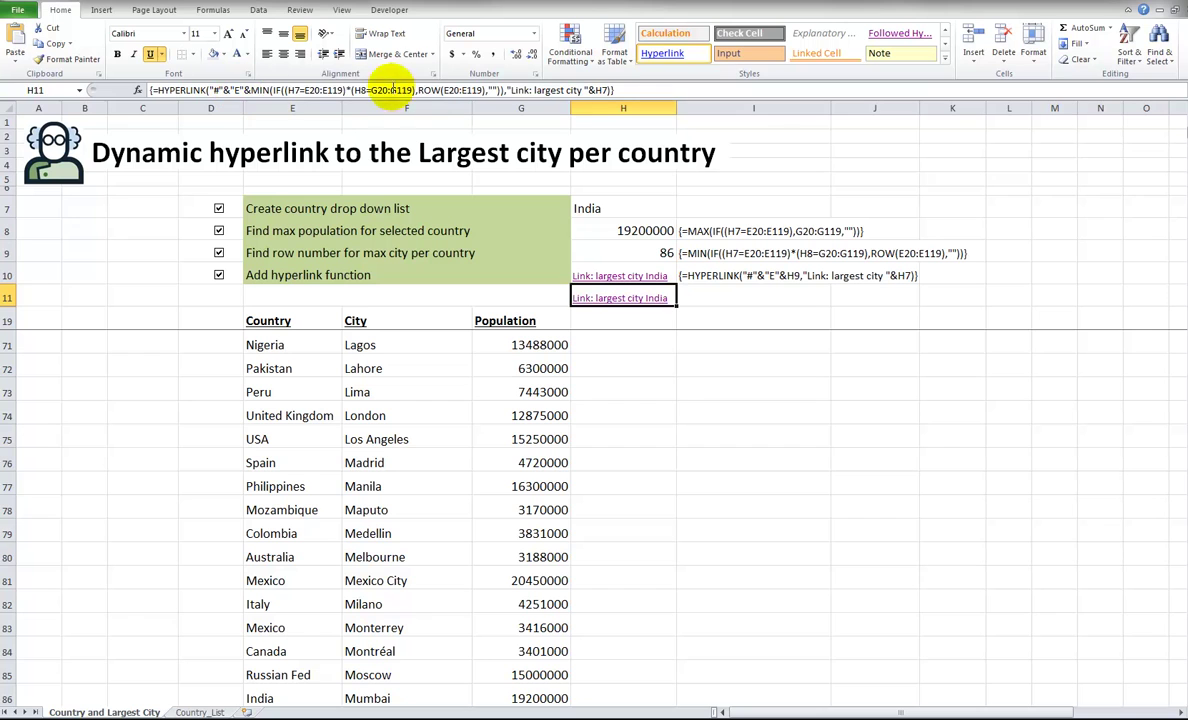
- Test the H11 link with India, then with Iraq chosen in H7
click(620, 346)
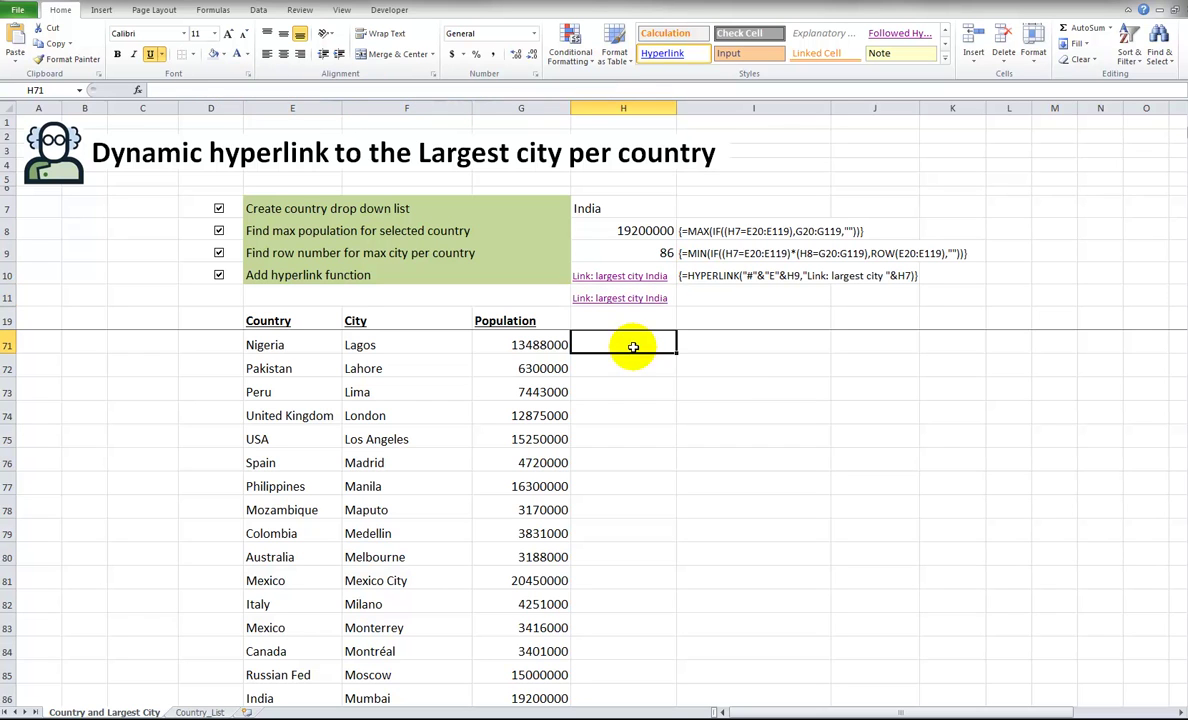
click(628, 305)
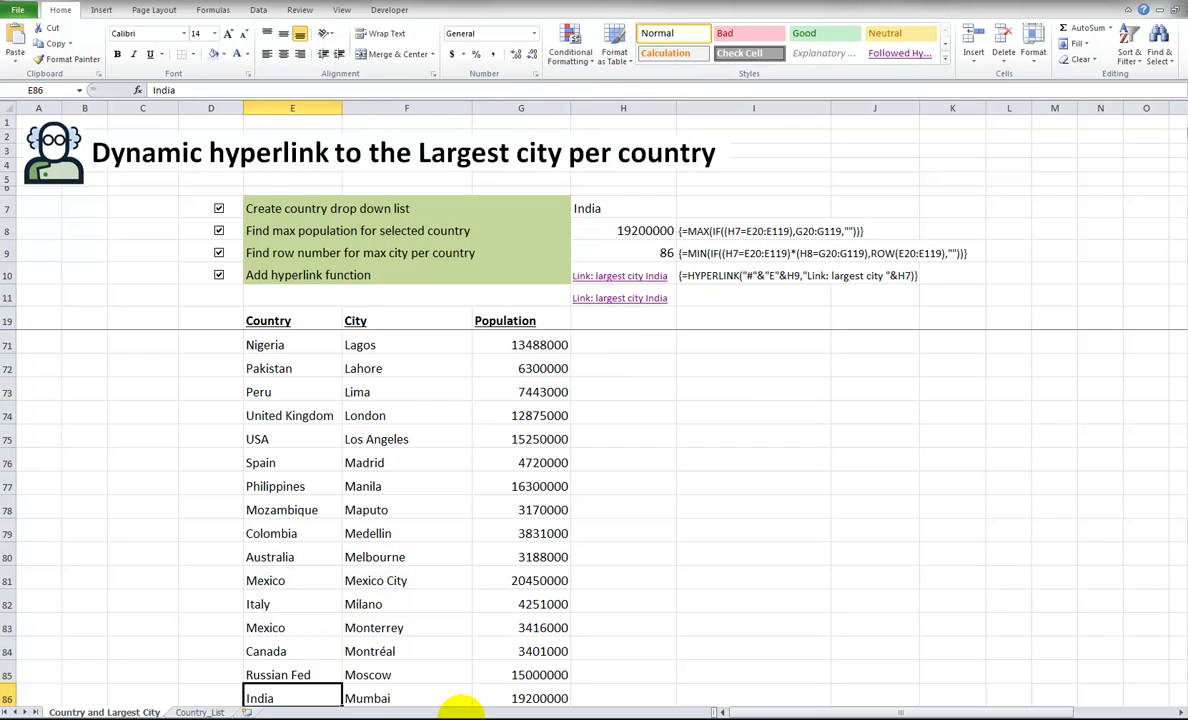
click(650, 208)
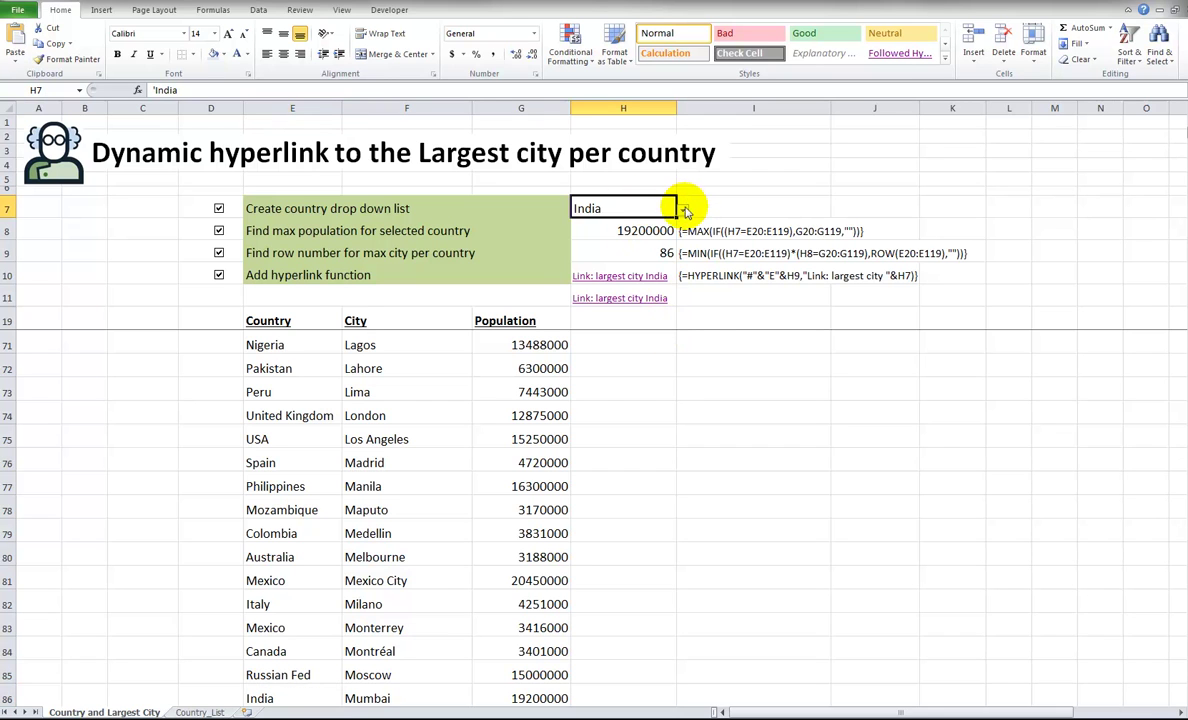
click(683, 210)
click(636, 251)
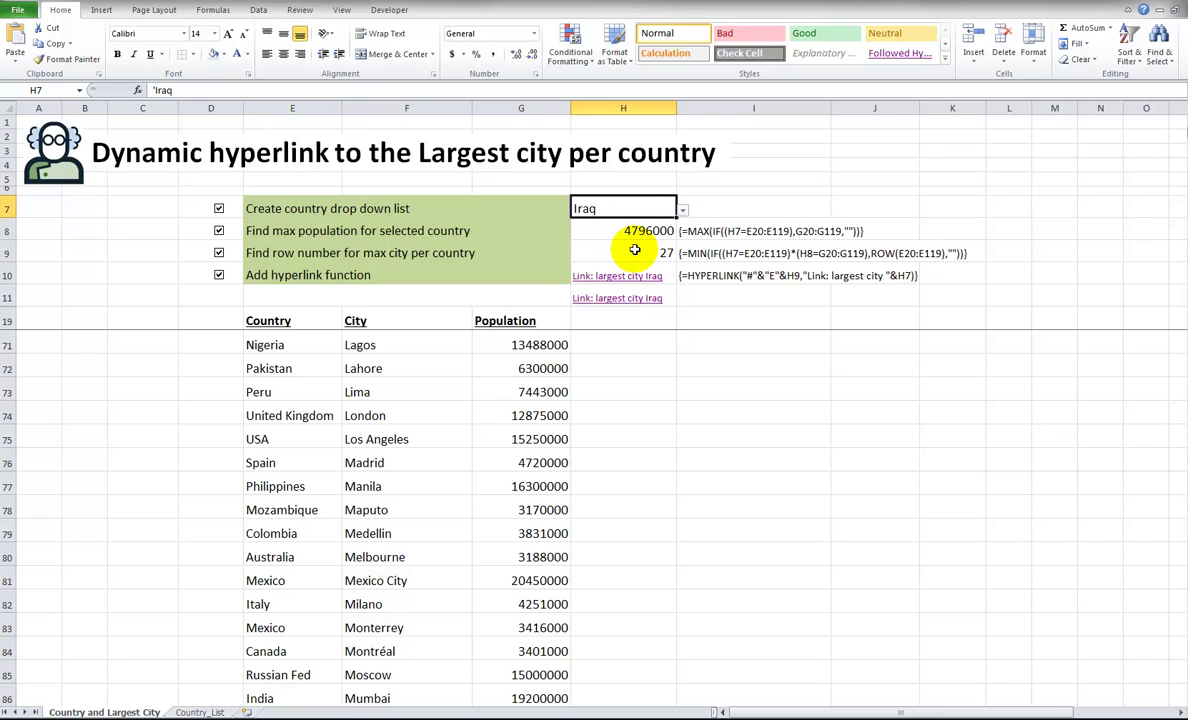
click(622, 298)
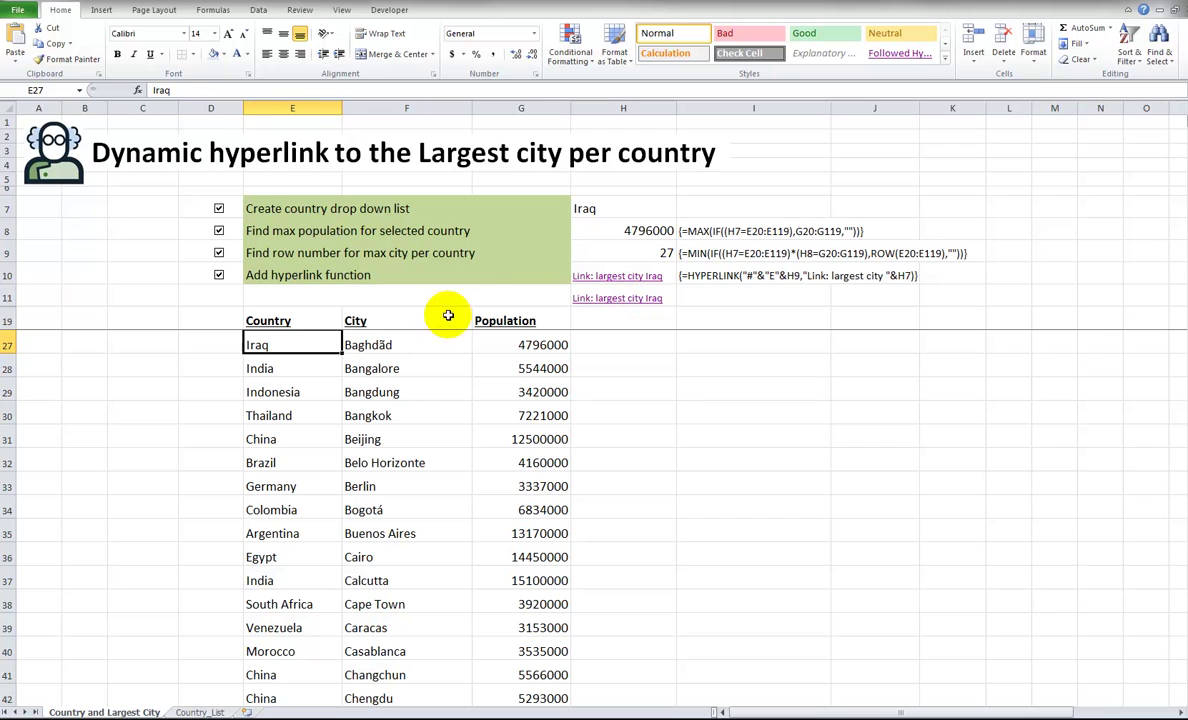
- Choose Morocco, follow the link to Casablanca in row 40, and return to H11
click(663, 209)
click(682, 210)
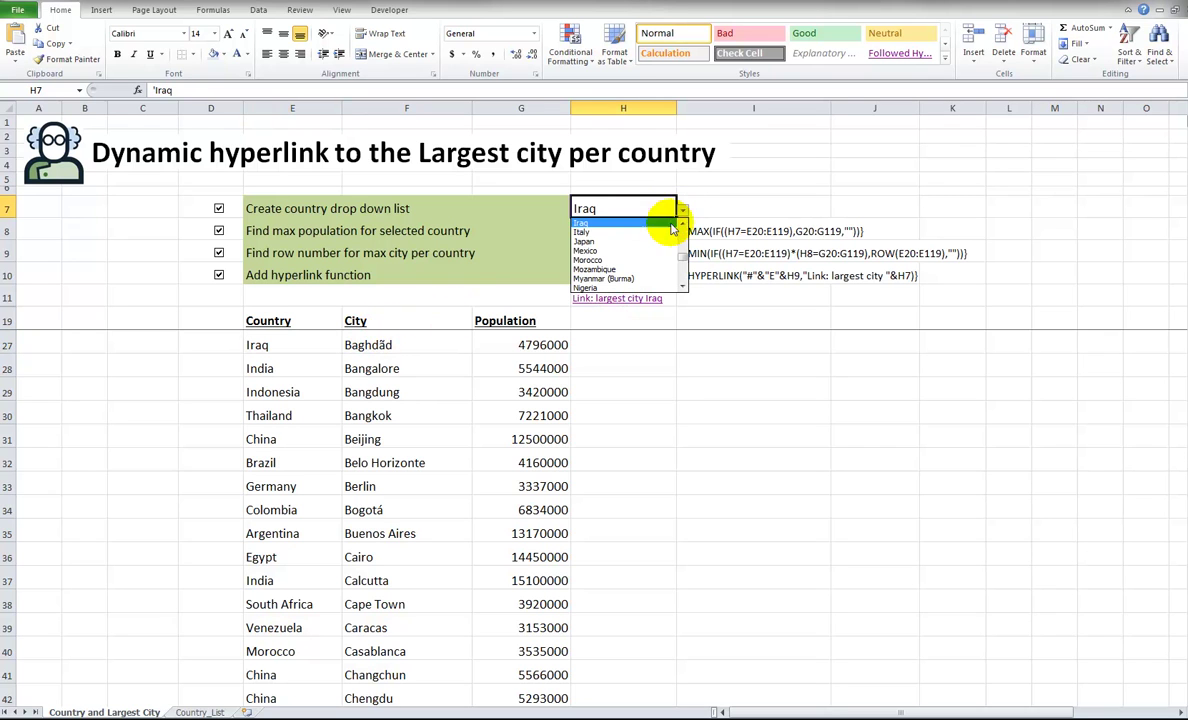
click(645, 264)
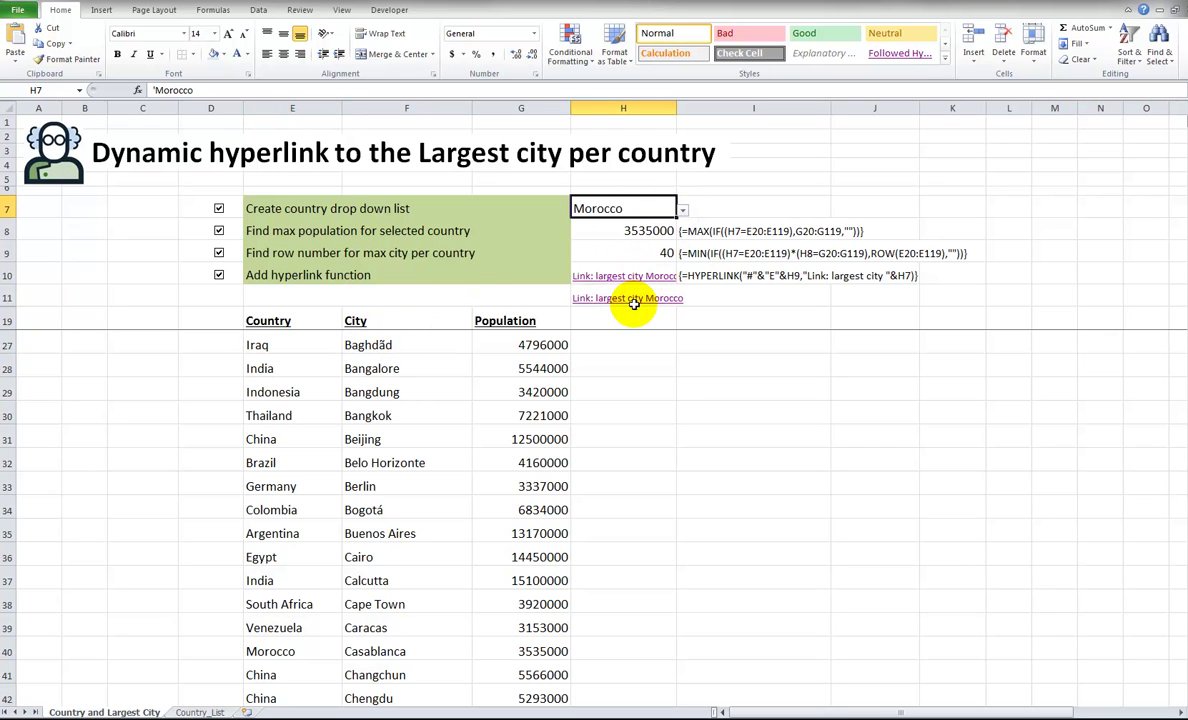
click(632, 302)
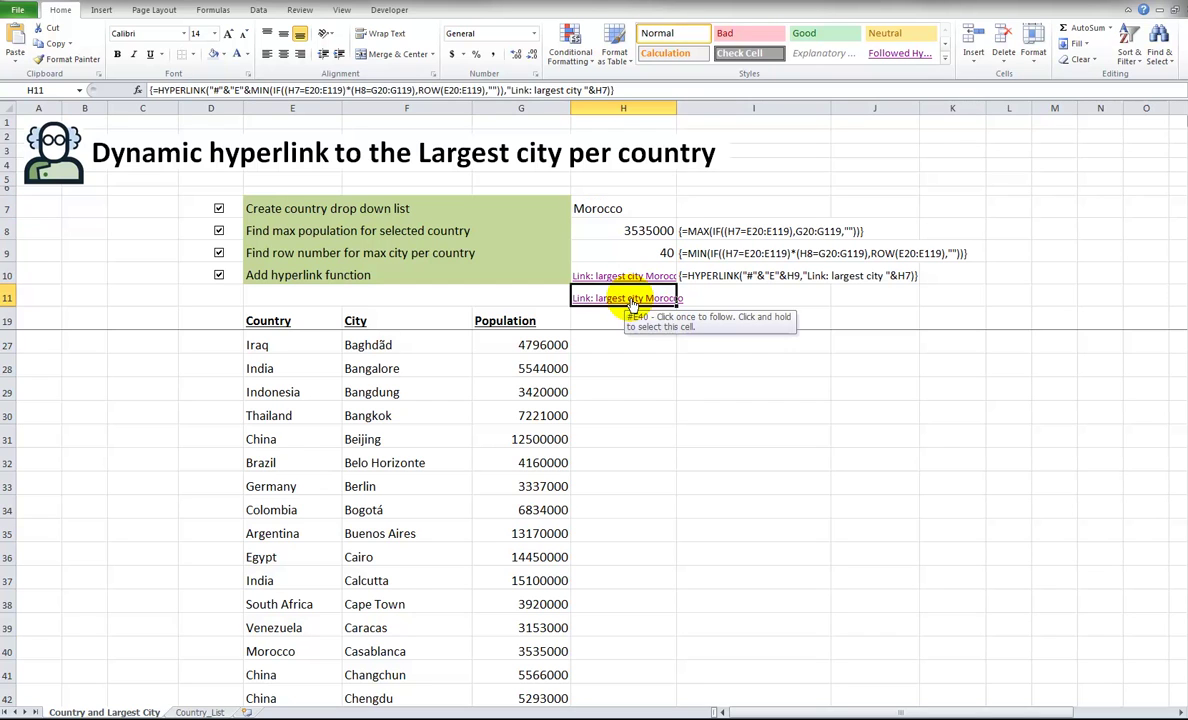
click(373, 643)
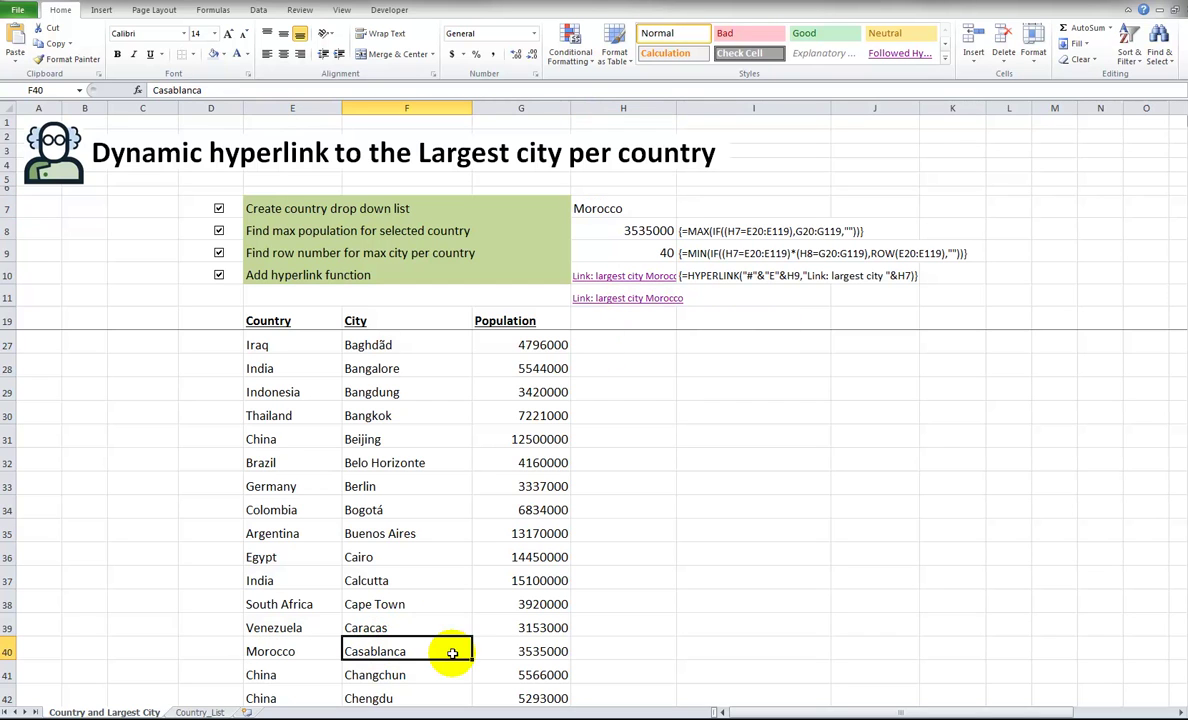
click(504, 652)
click(607, 320)
key(Up)
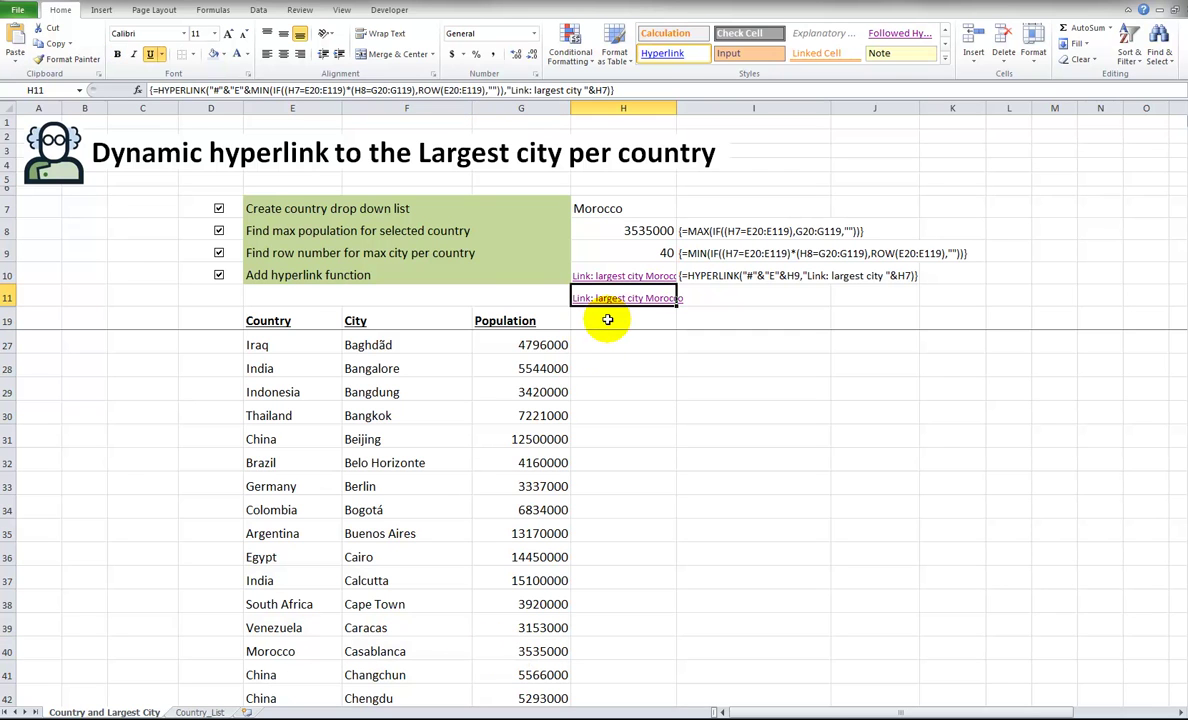
- Copy the MAX(IF(...)) max-population expression from H8's formula
click(440, 90)
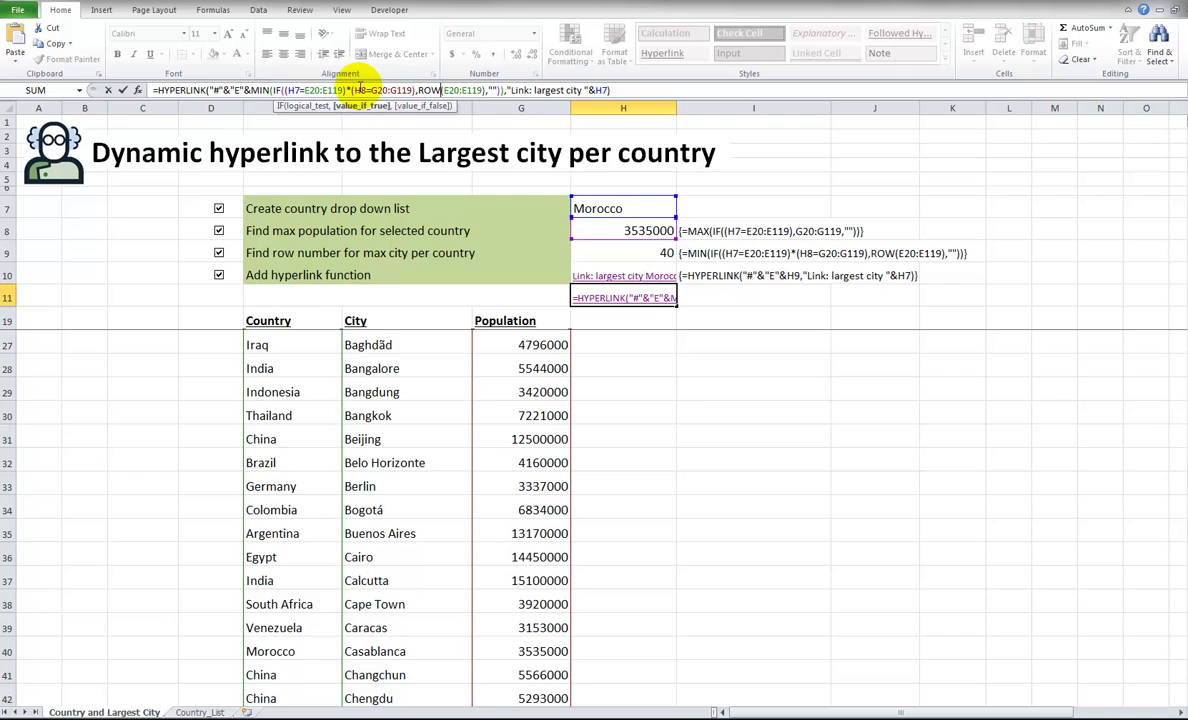
key(ctrl+shift+Return)
key(Up)
key(Up)
key(Up)
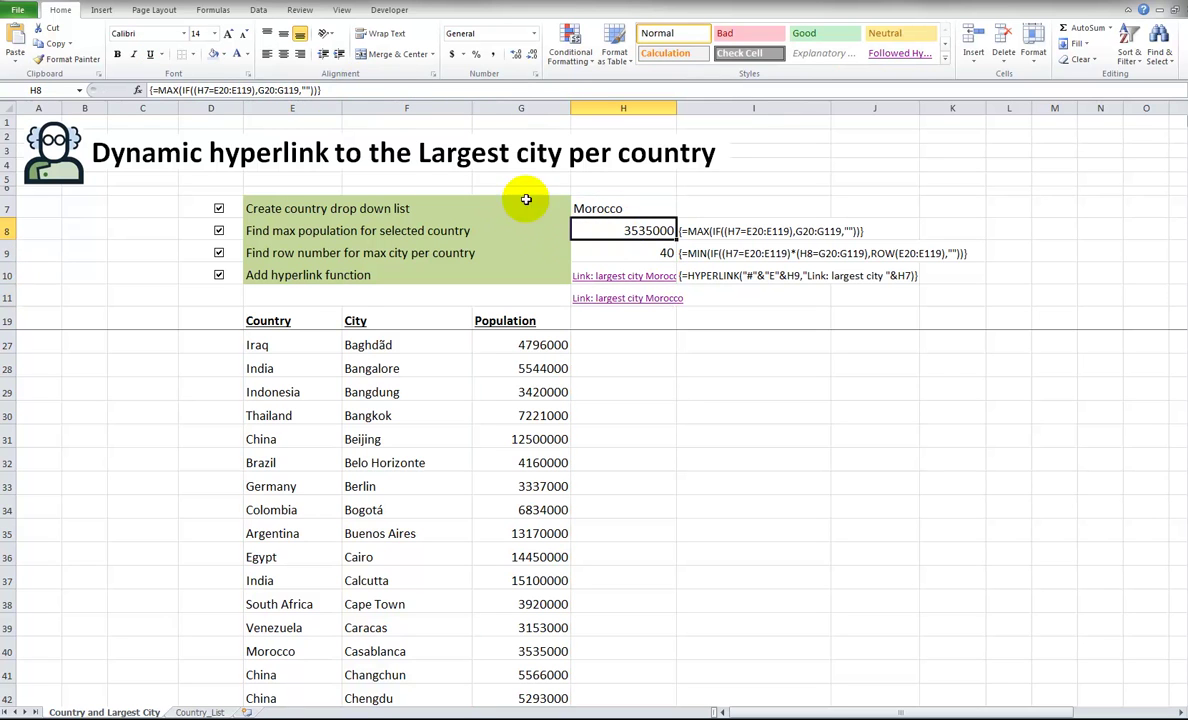
drag(156, 90, 392, 79)
key(ctrl+c)
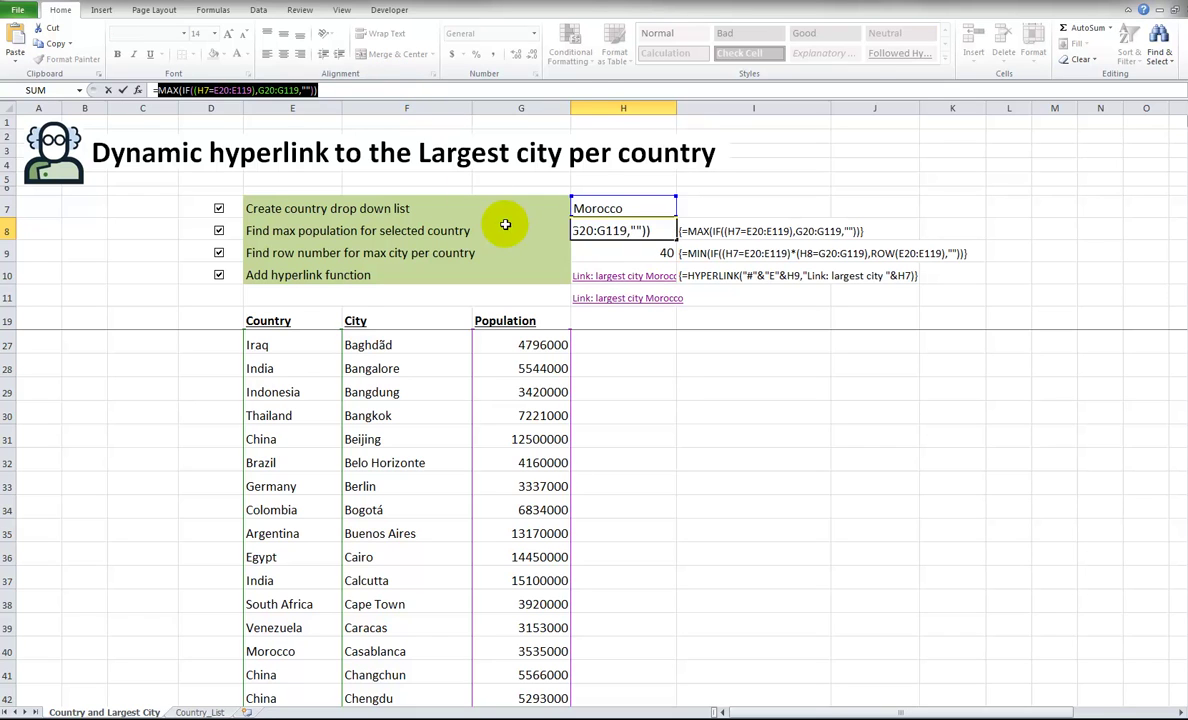
key(Escape)
click(580, 270)
- Replace the H8 reference in H11 with it, confirmed as an array formula
key(Down)
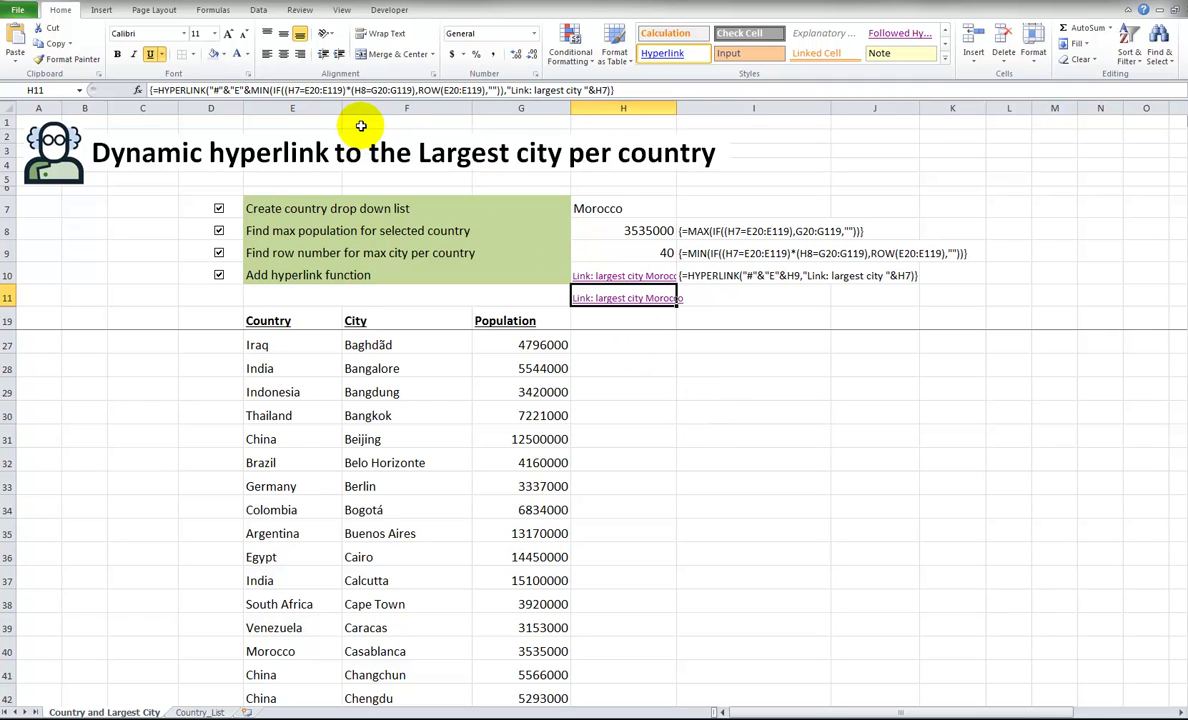
click(362, 90)
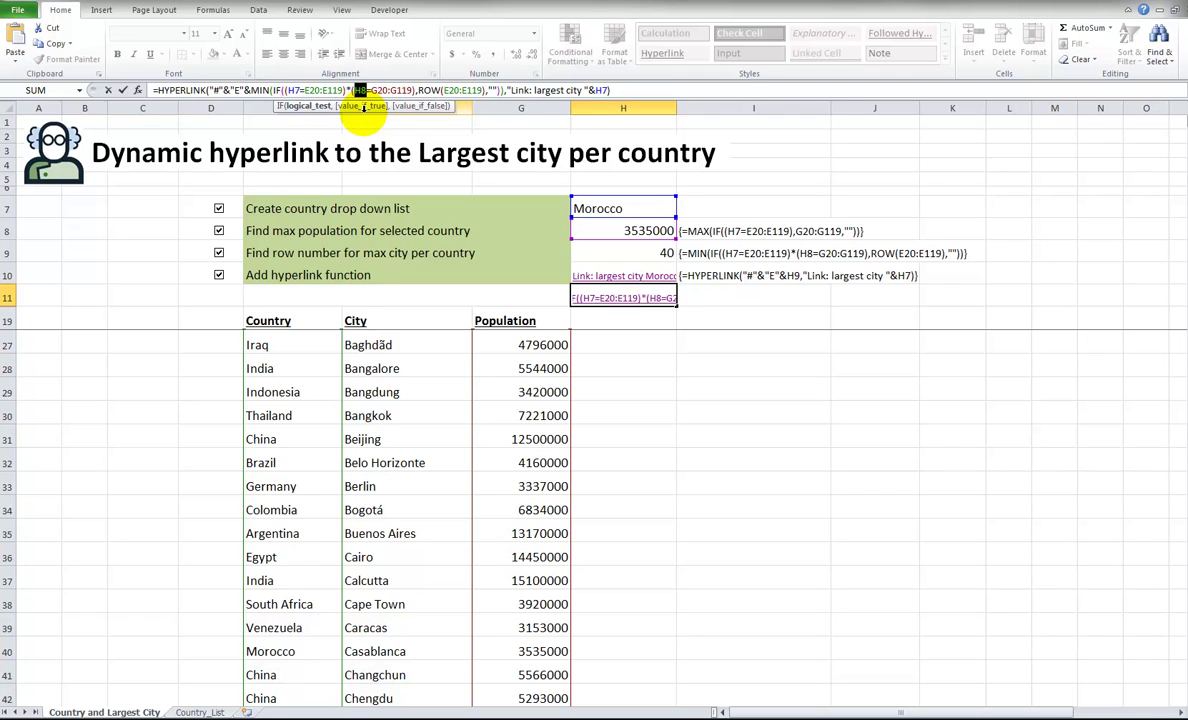
key(ctrl+v)
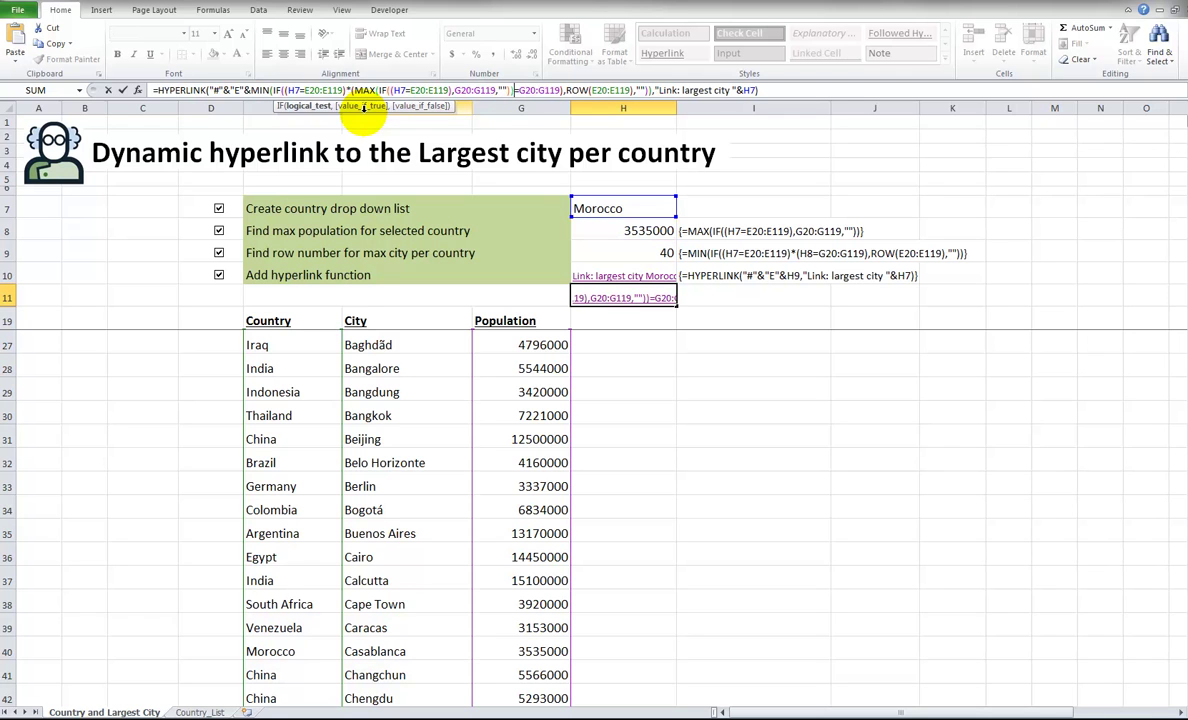
key(ctrl+shift+Return)
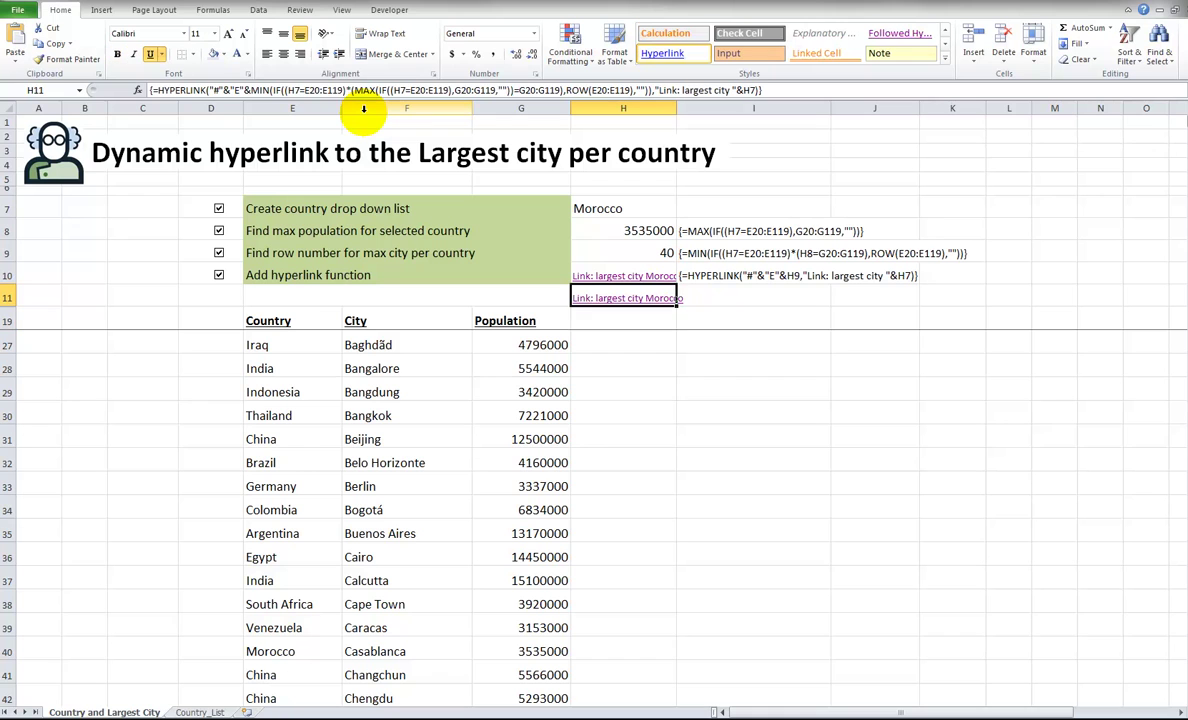
- Choose Peru in H7 and follow the H11 link to its largest city
key(Down)
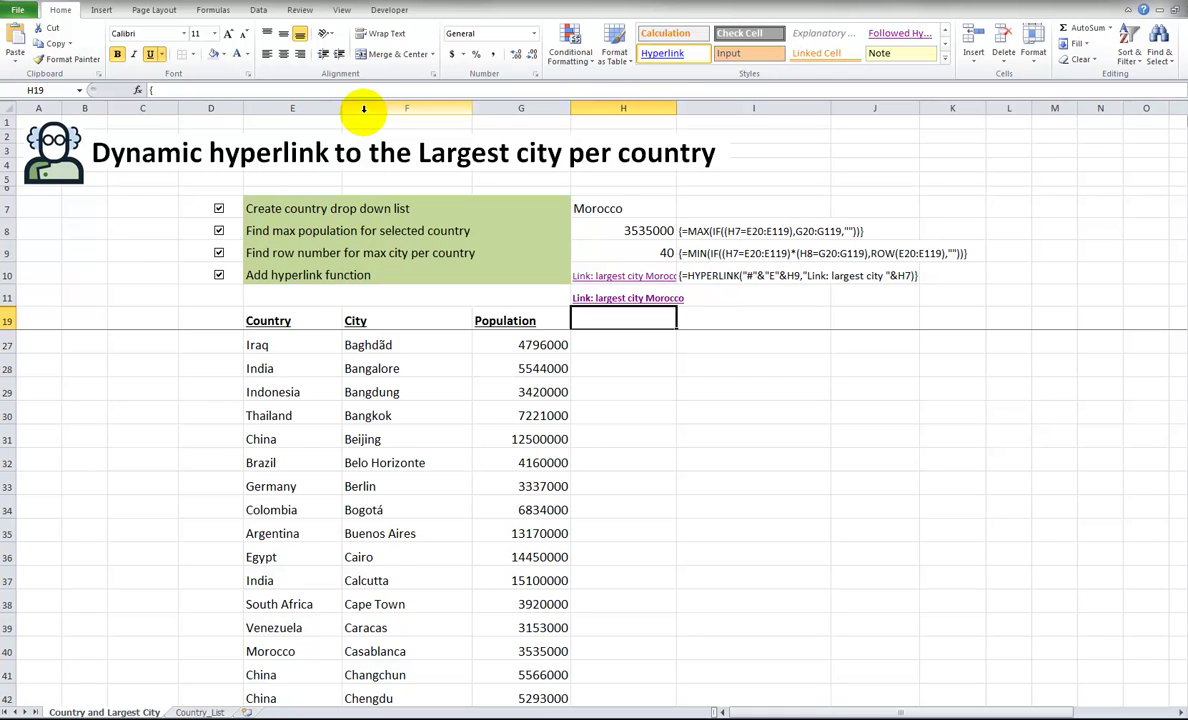
scroll(363, 110, up, 3)
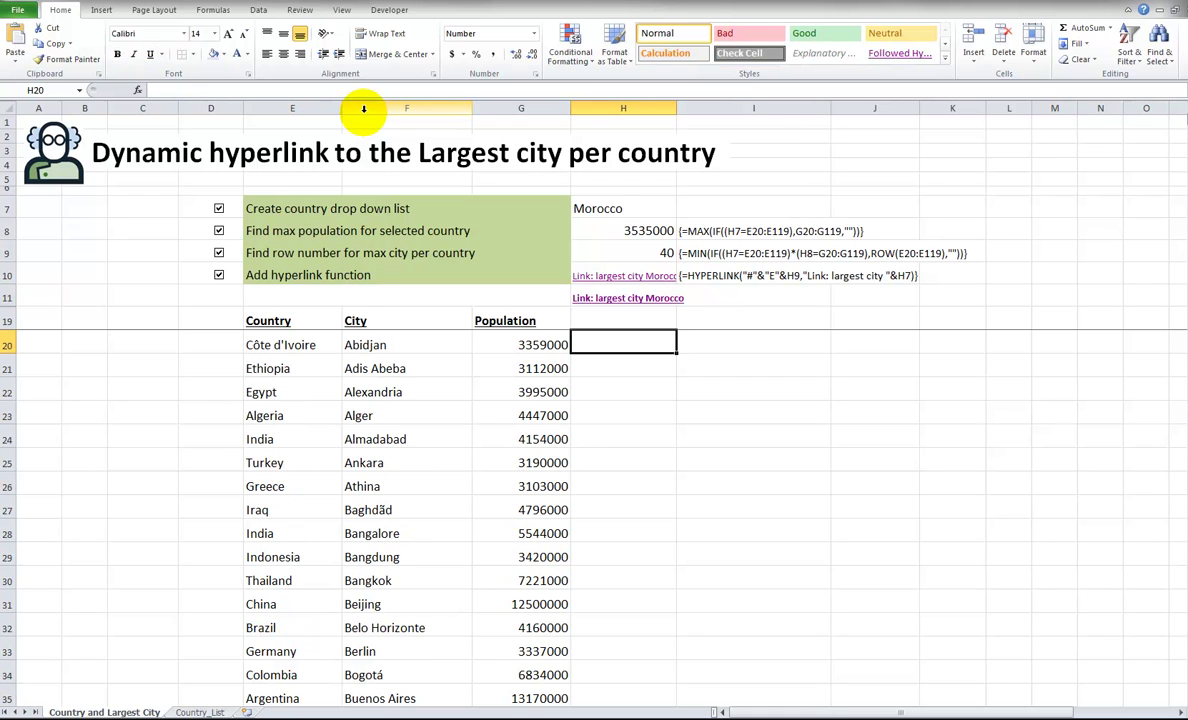
click(625, 208)
click(681, 208)
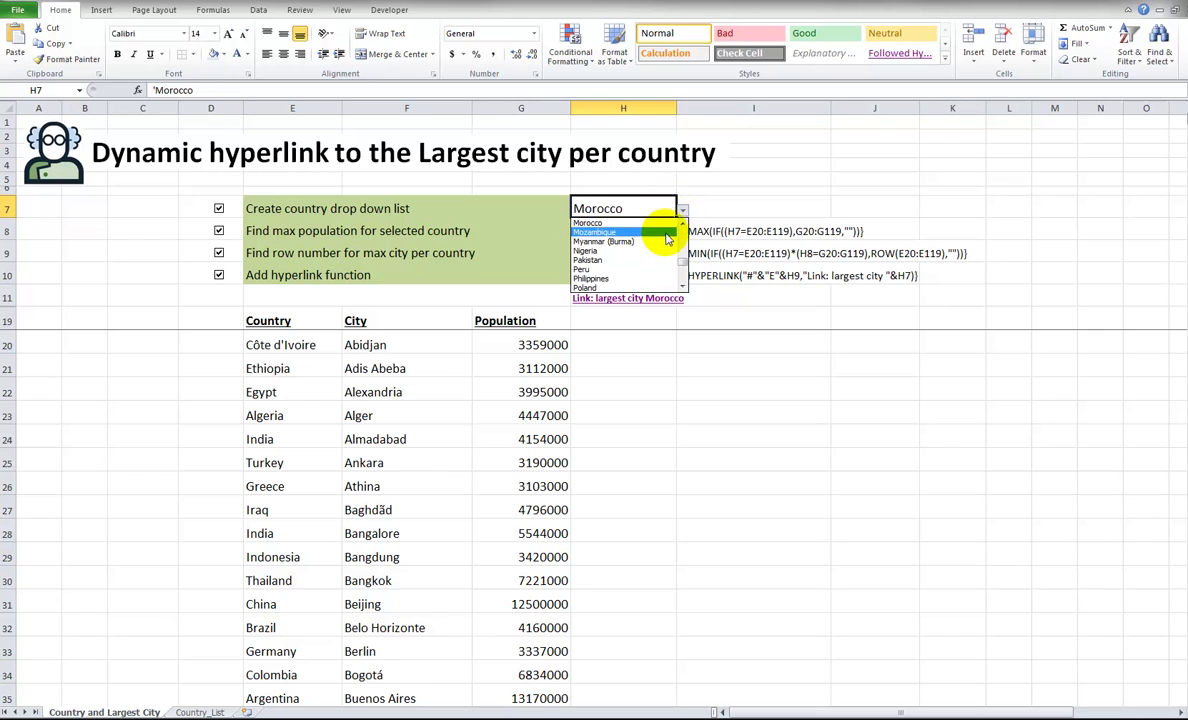
click(655, 269)
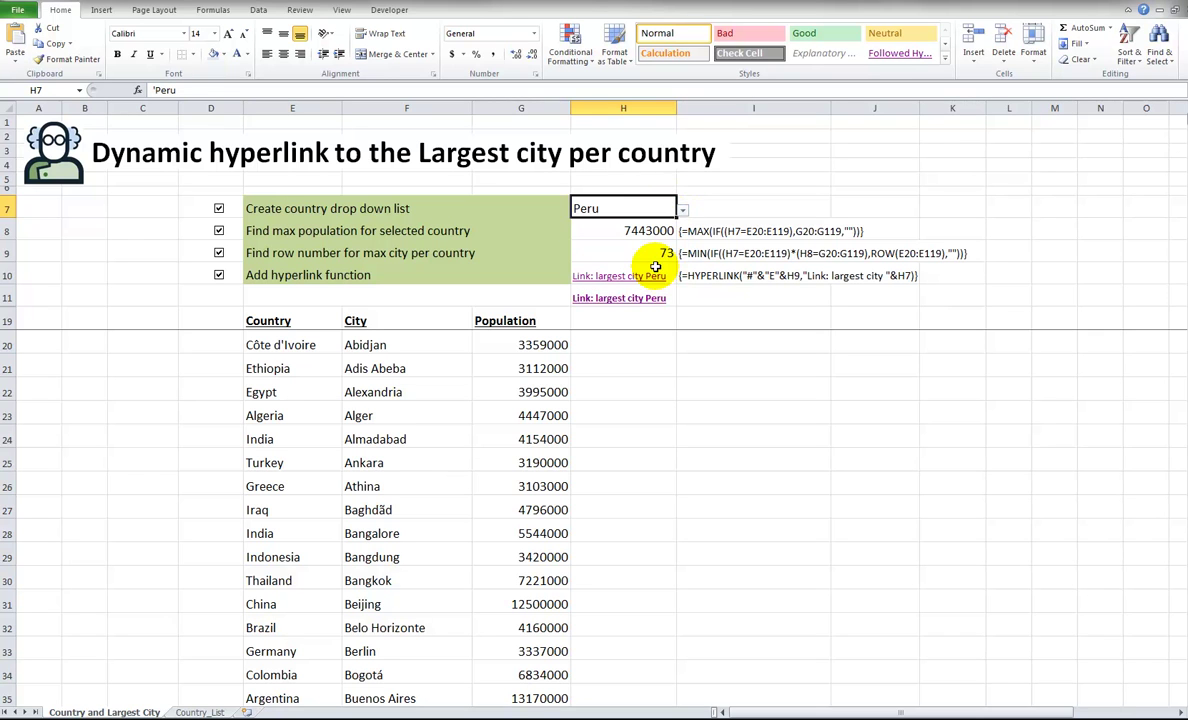
click(634, 299)
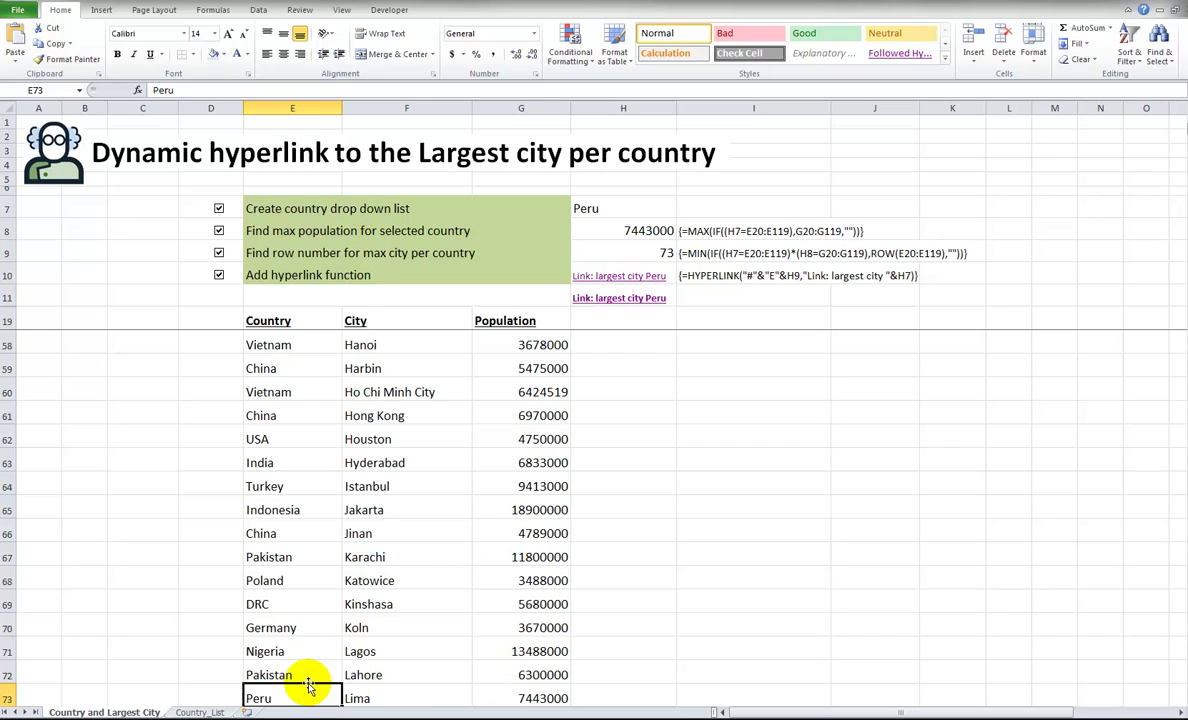
- Re-confirm H11 as an array formula with Ctrl+Shift+Enter
click(618, 318)
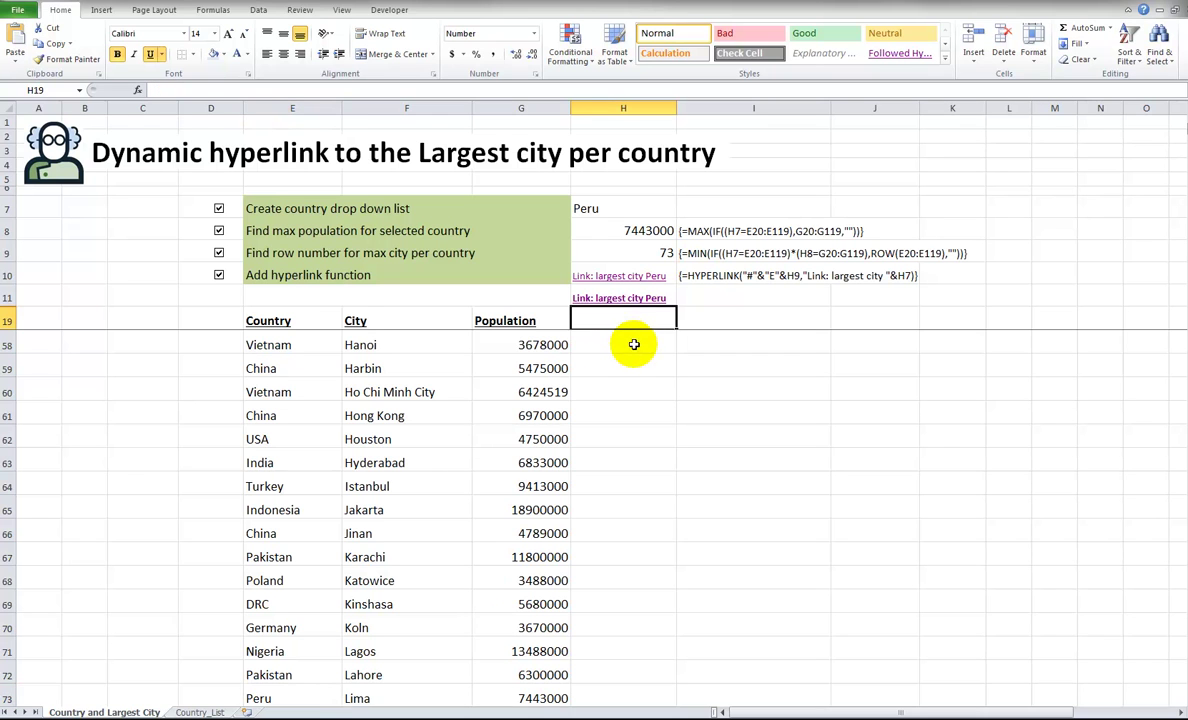
key(Up)
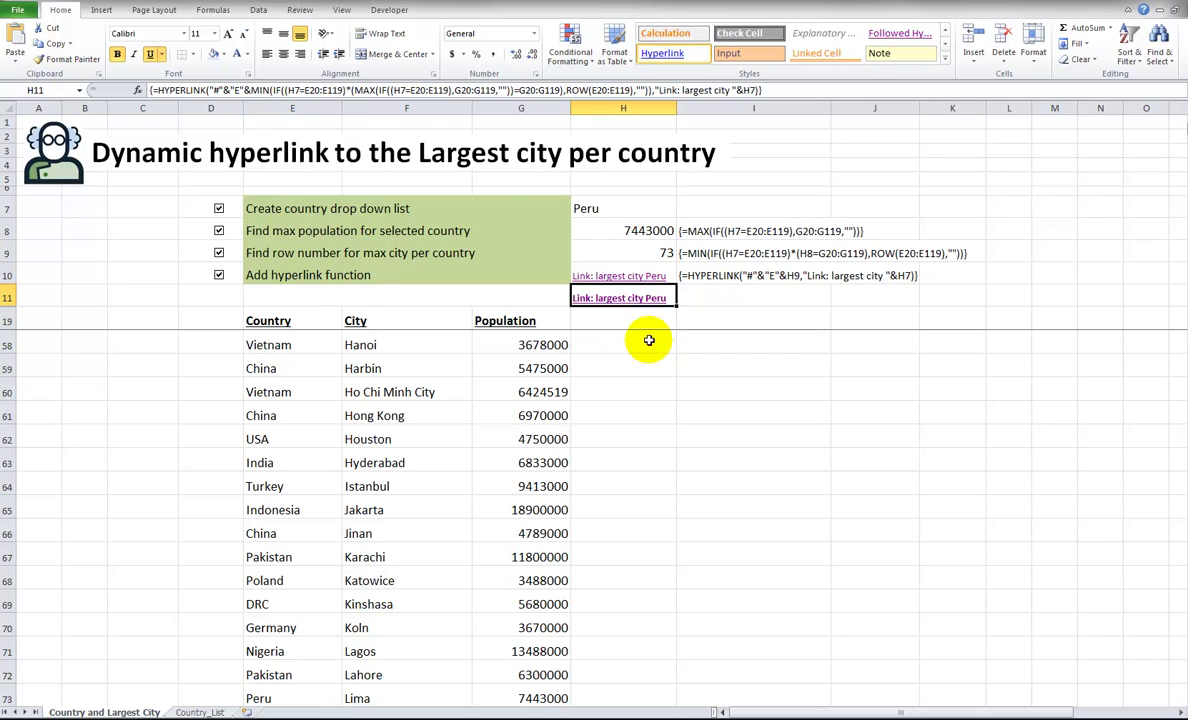
click(418, 90)
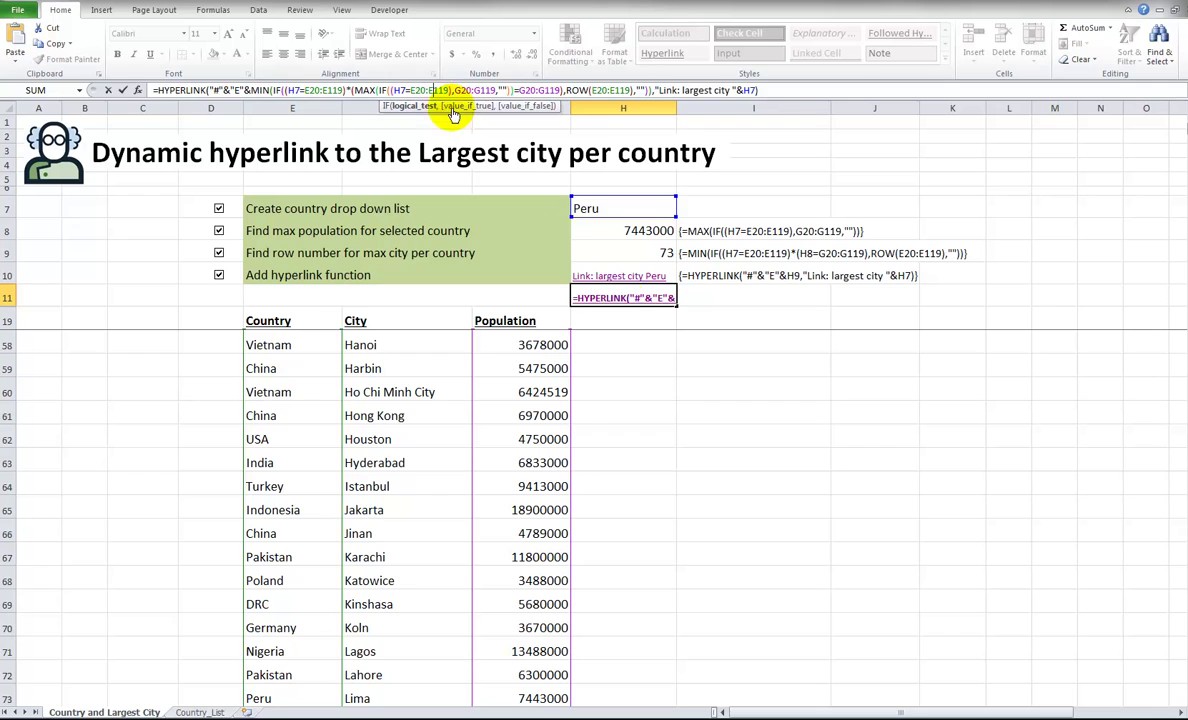
key(ctrl+shift+Return)
- Choose Philippines and follow the link to Manila, population 16300000, in row 77
click(648, 204)
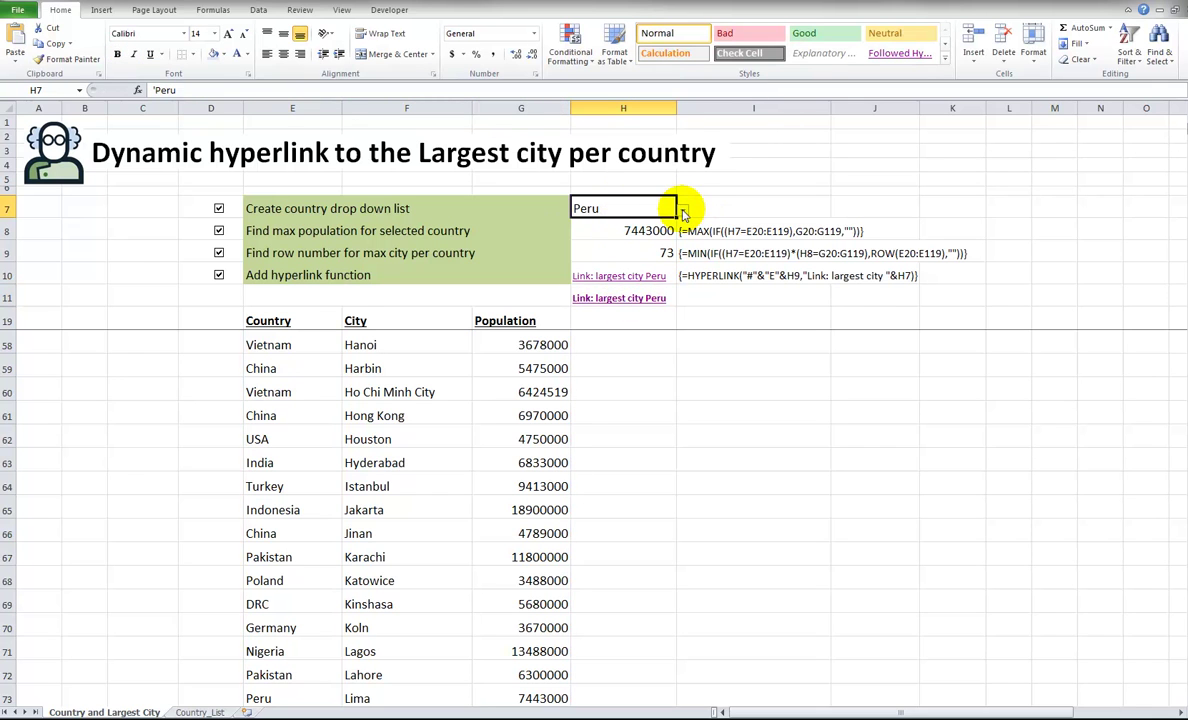
click(682, 210)
click(600, 231)
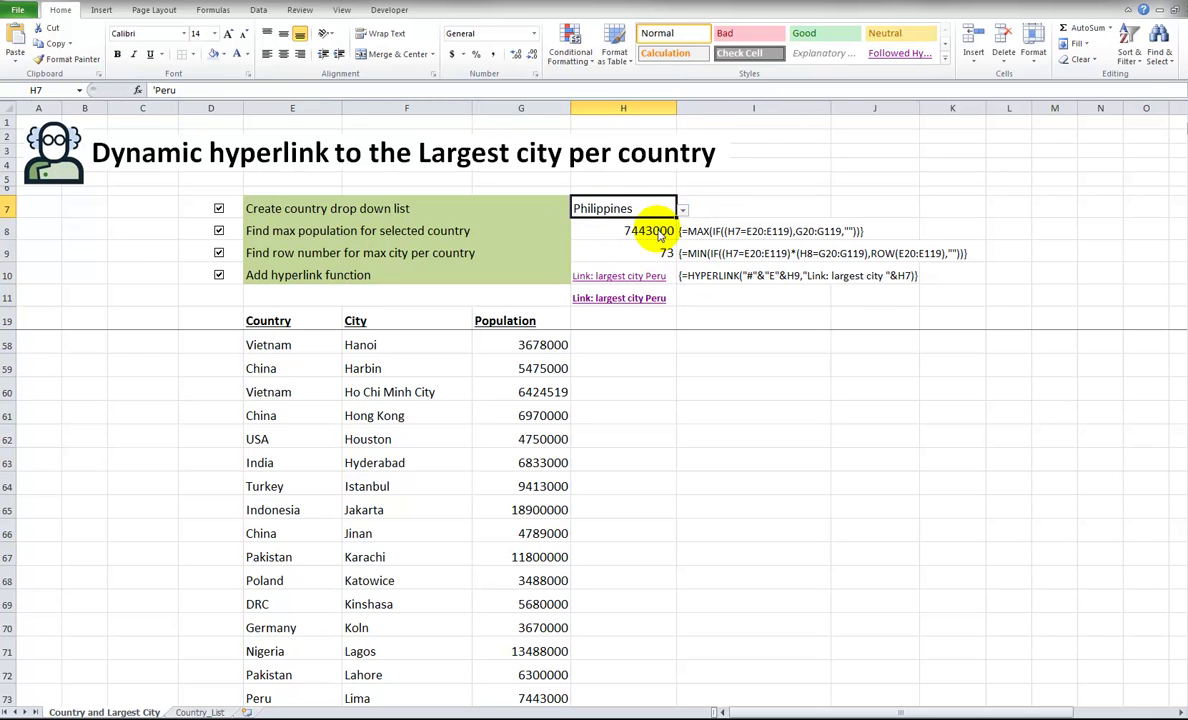
click(598, 299)
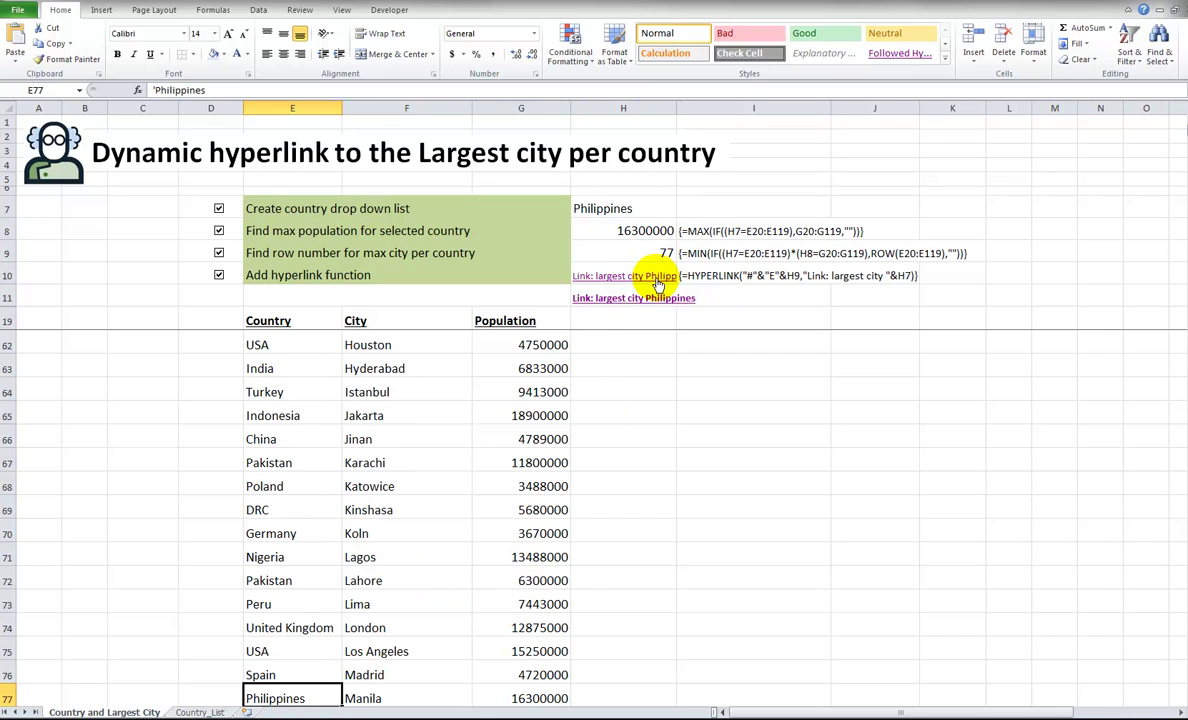
click(632, 231)
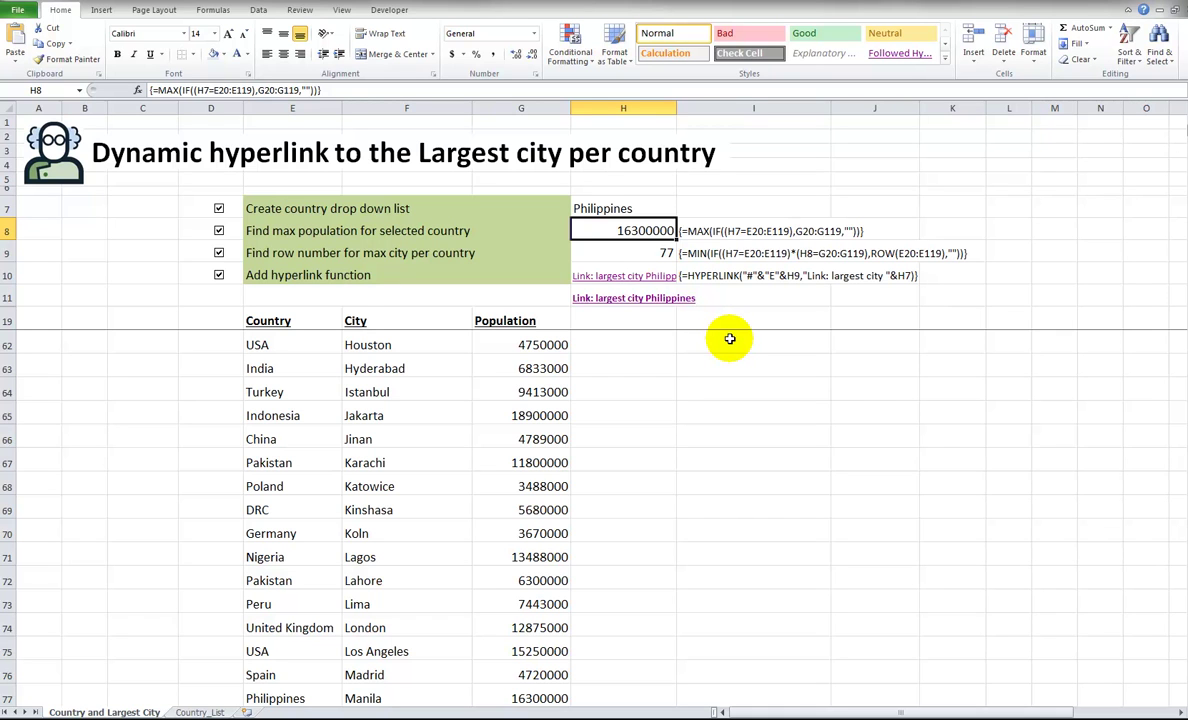
- Delete the helper cells H8 to H10
key(shift+Down)
key(shift+Down)
key(Delete)
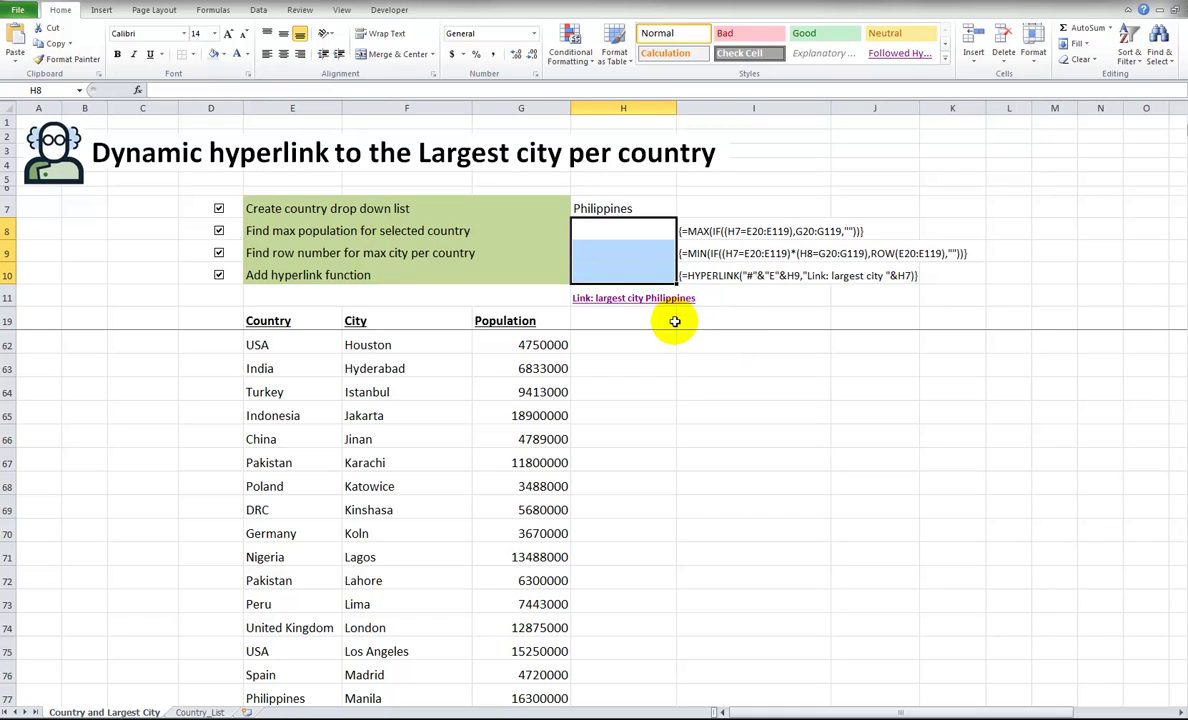
click(670, 321)
- Choose Singapore in H7 and follow the H11 link to its largest city
click(644, 207)
click(681, 209)
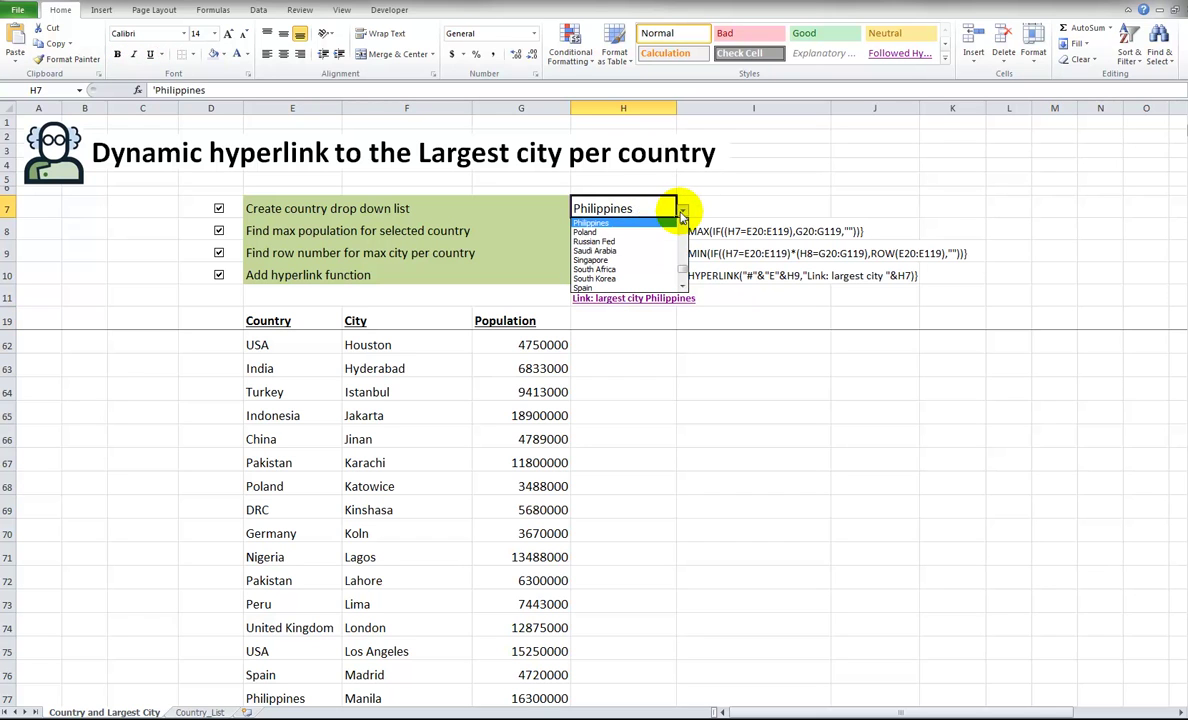
click(655, 259)
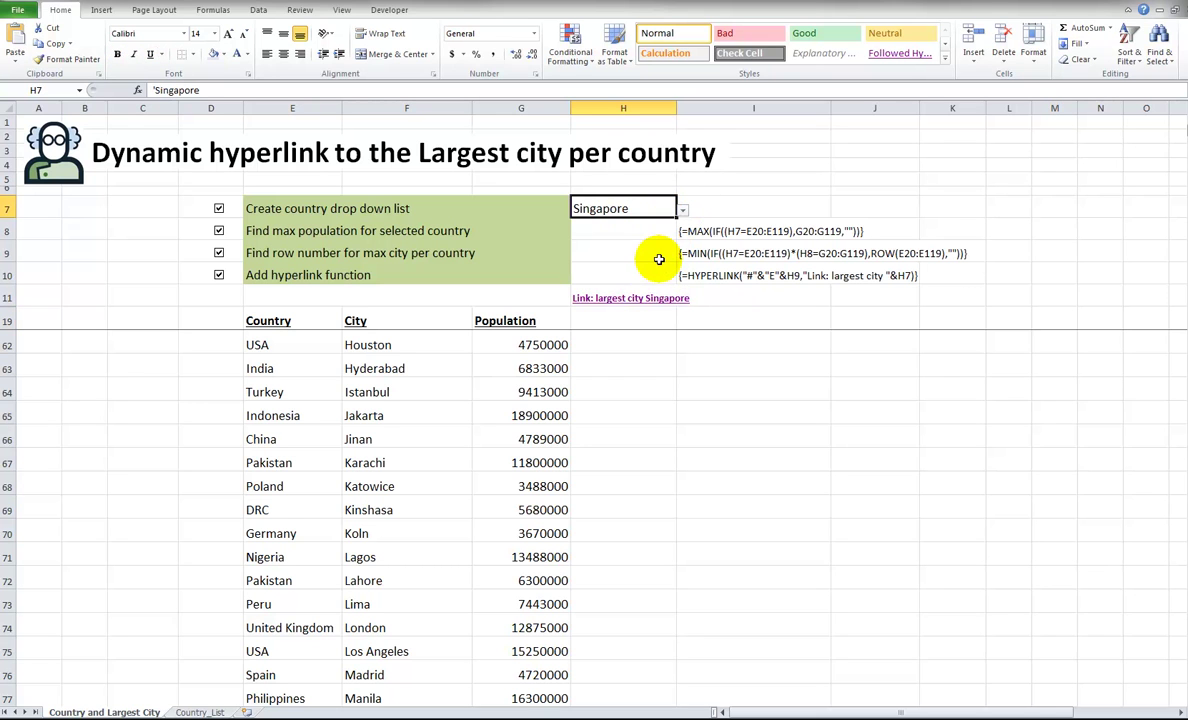
click(603, 300)
scroll(369, 619, down, 2)
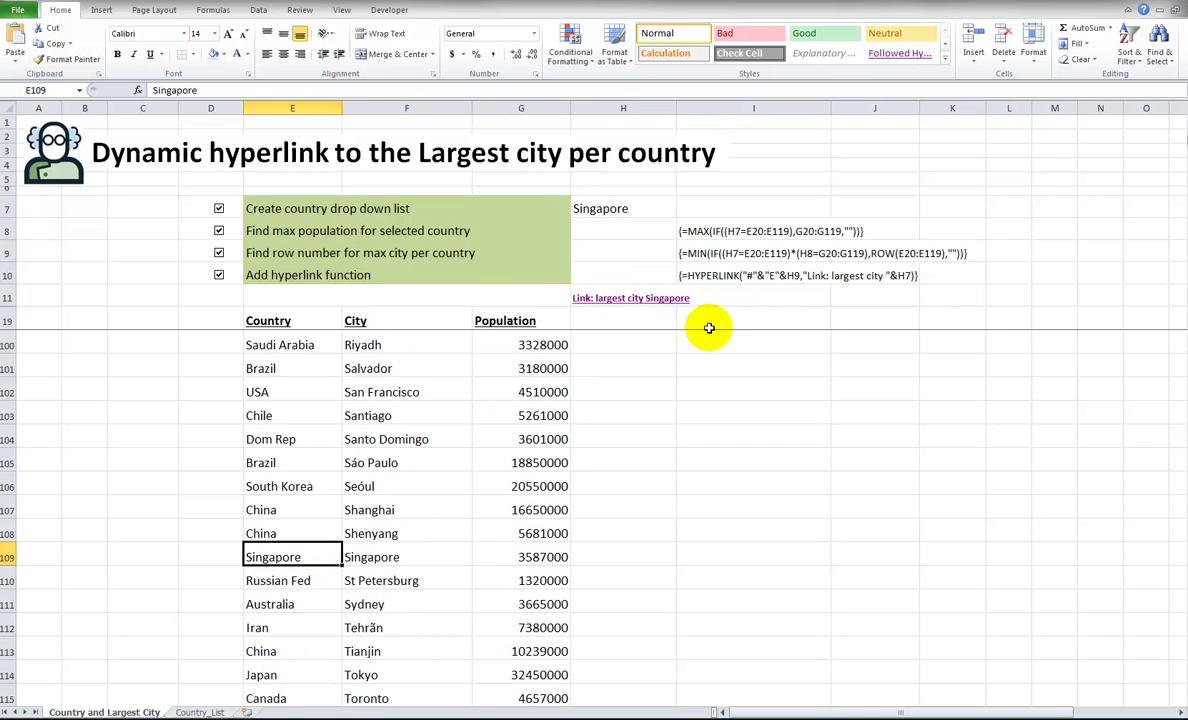
- Choose Spain and follow the link to Madrid in row 76, then reselect H11
click(622, 206)
click(683, 212)
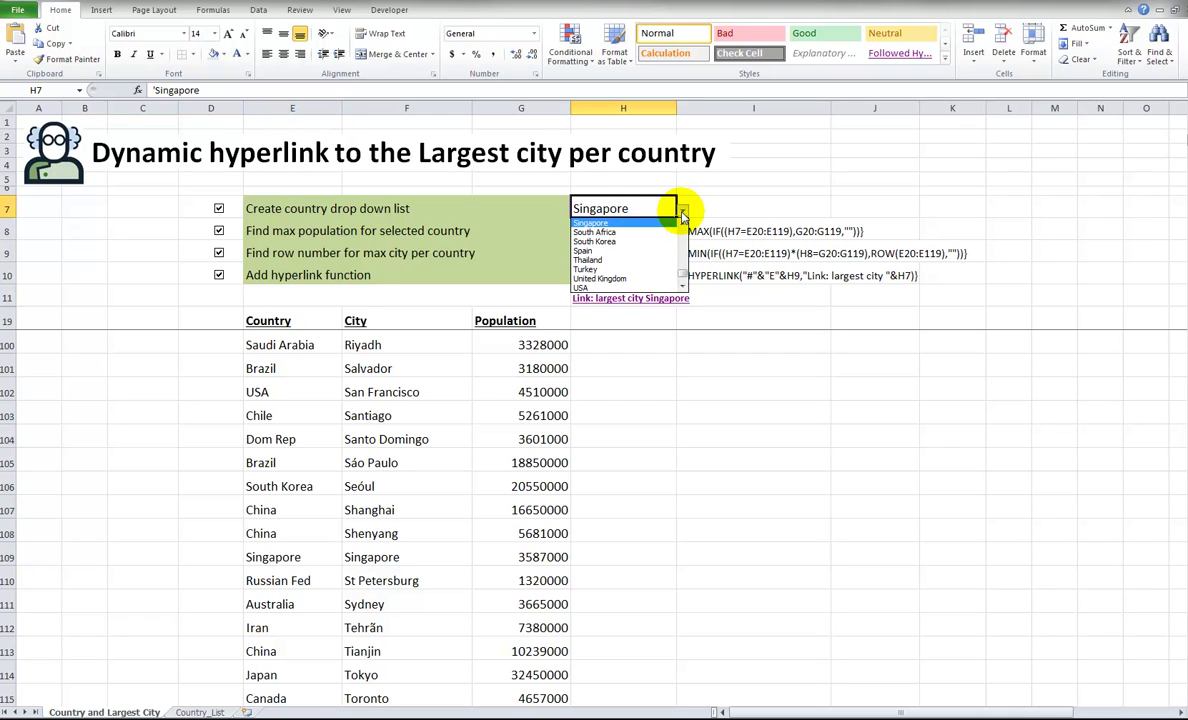
click(645, 252)
click(633, 300)
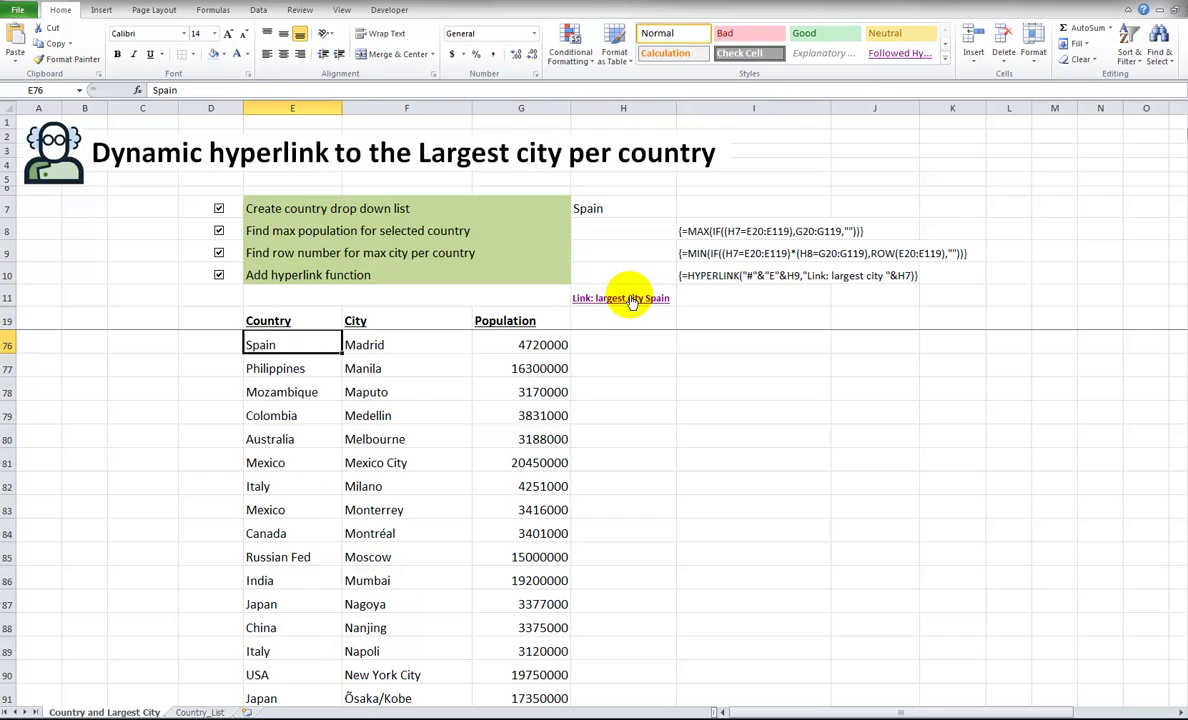
click(360, 346)
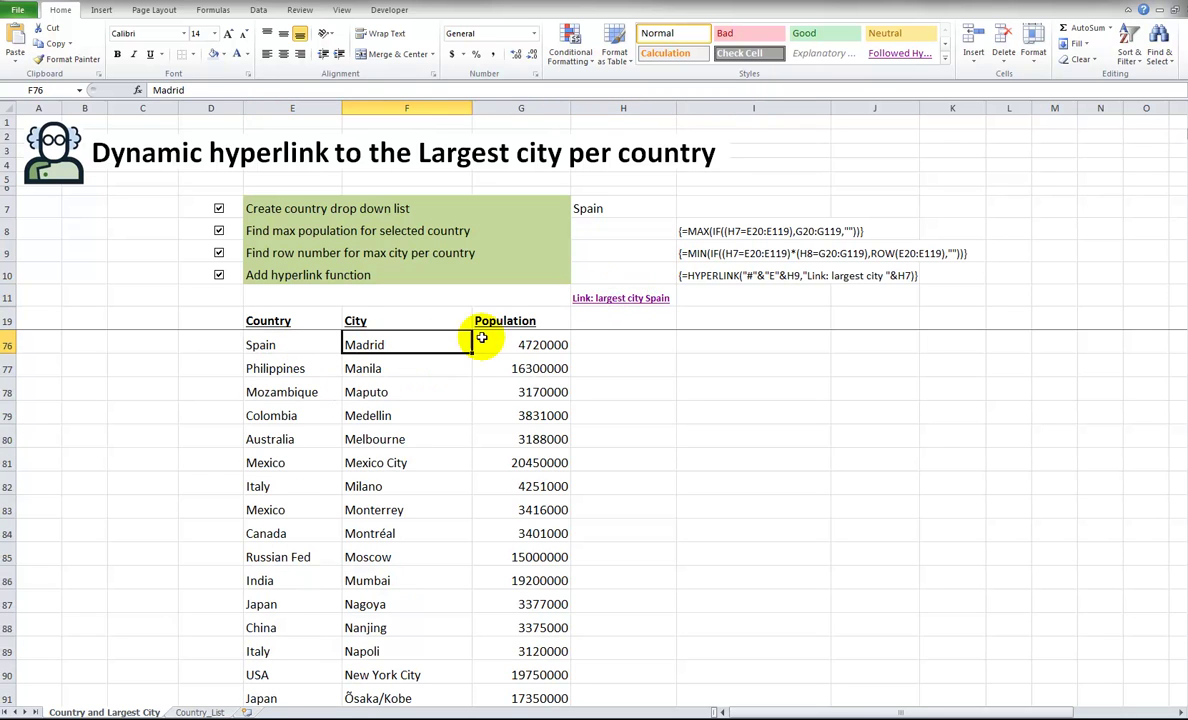
click(485, 345)
click(623, 320)
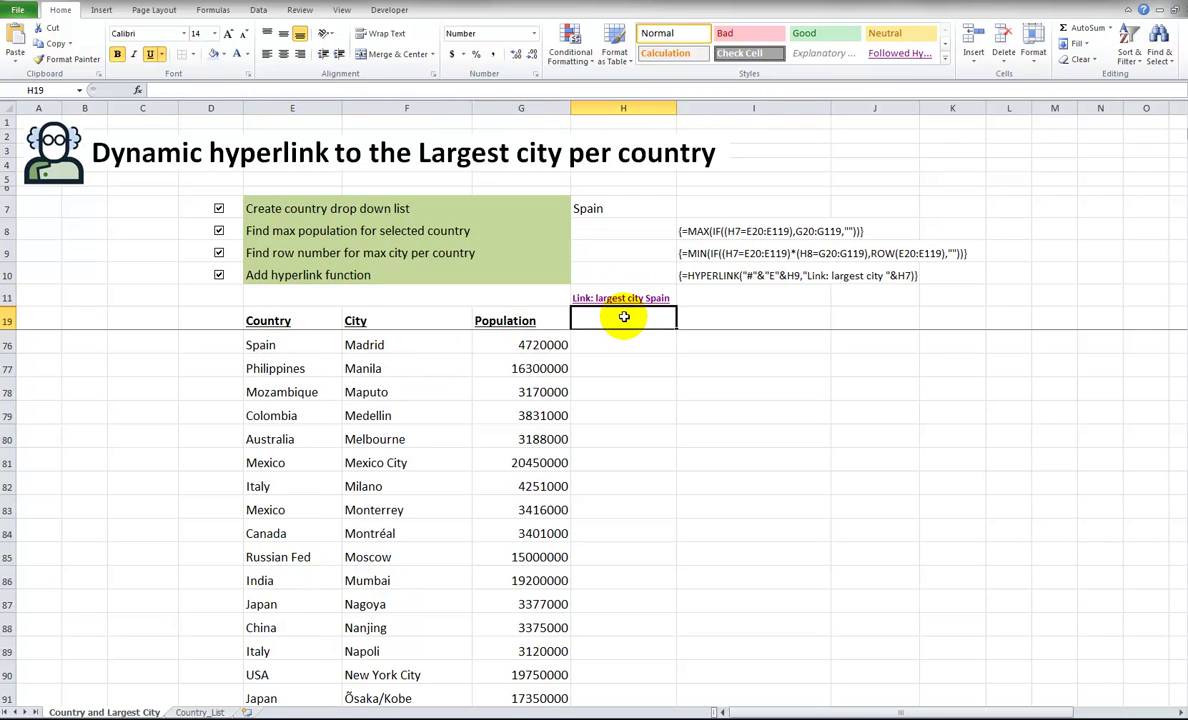
click(590, 302)
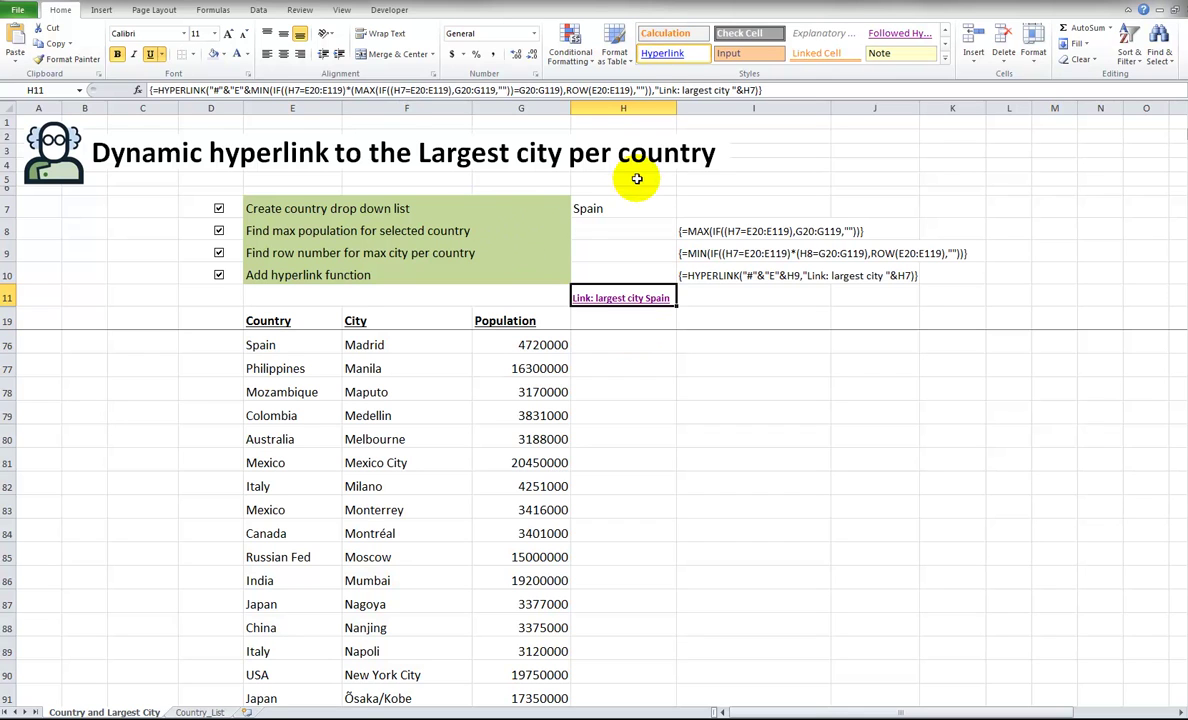